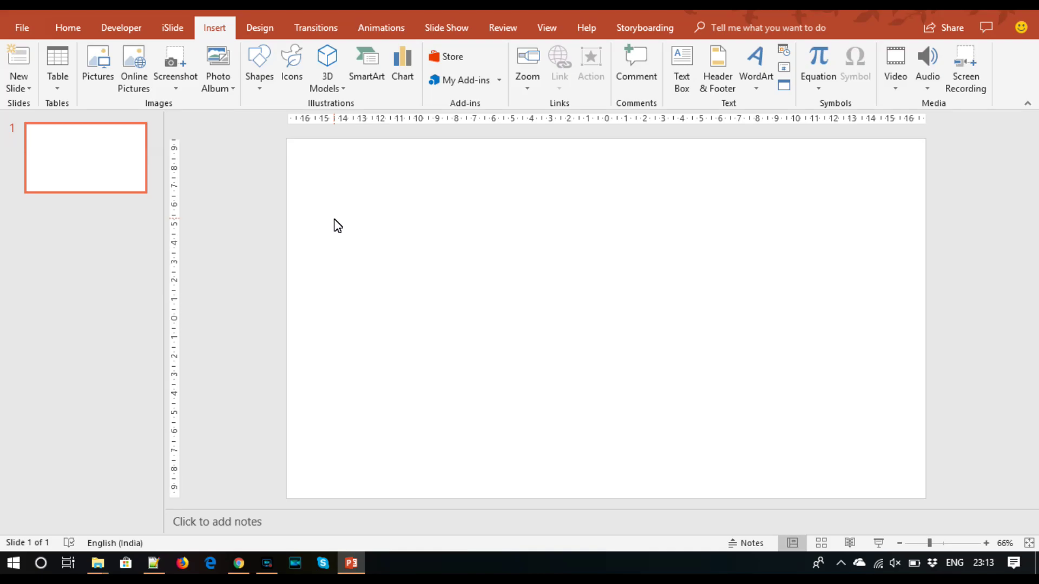
Step: Open the slide's Format Background settings and choose Picture or texture fill
left_click(264, 91)
left_click(533, 226)
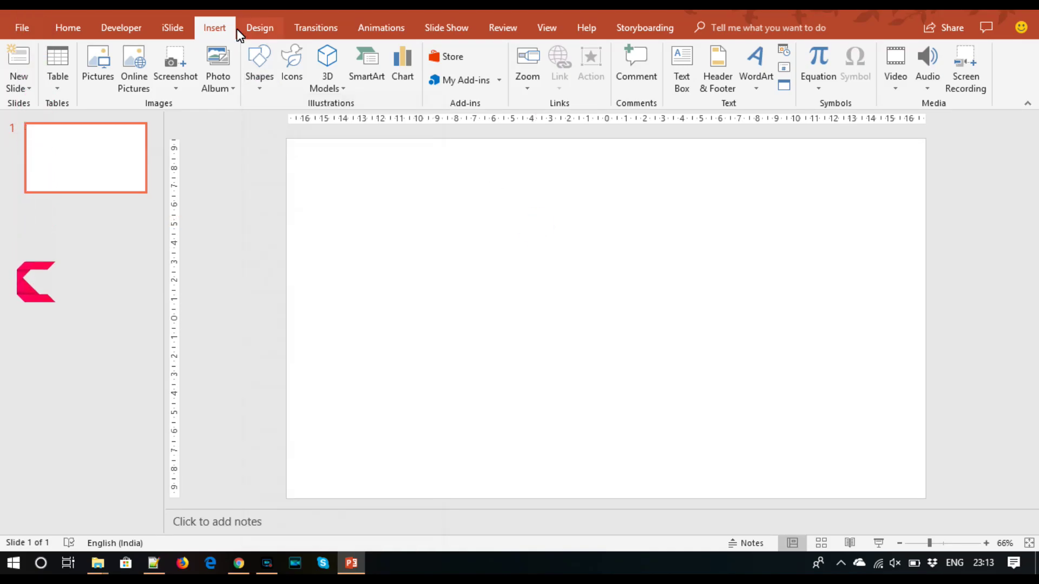
right_click(404, 236)
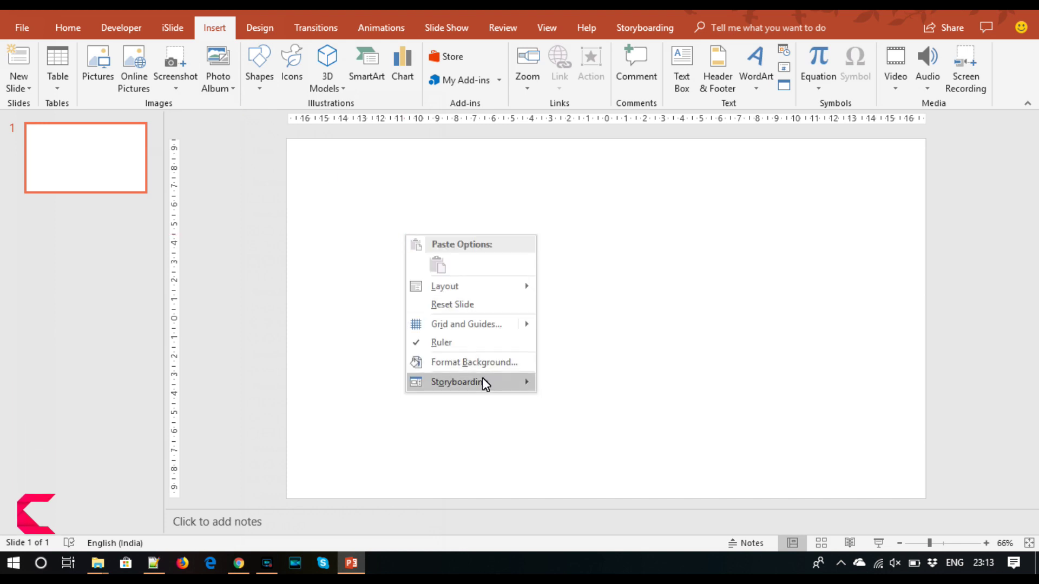
left_click(483, 362)
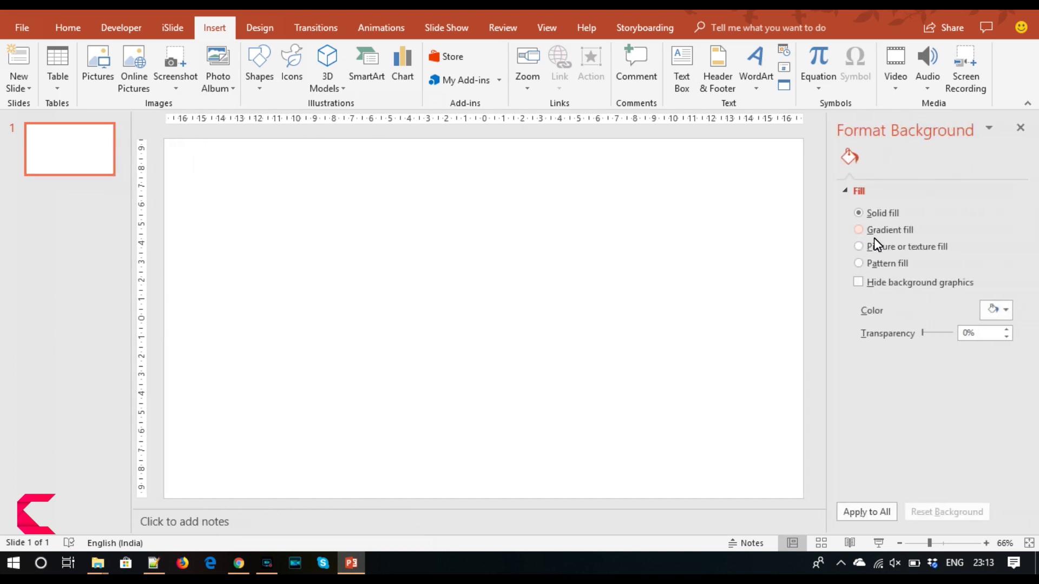
left_click(875, 246)
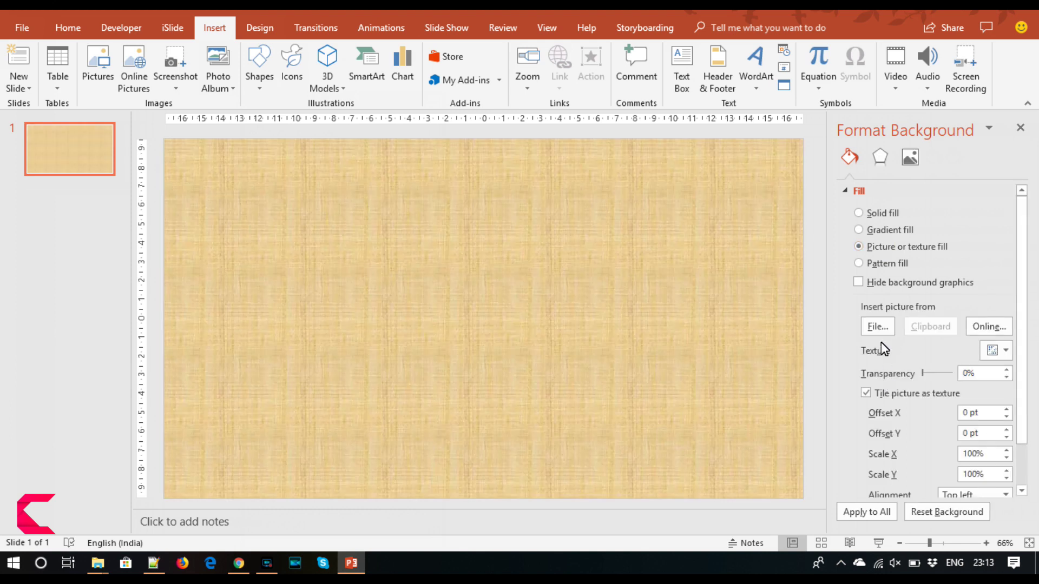
Step: Insert pexels-photo-1114894.jpeg from the Video 440 folder as the slide background
left_click(875, 331)
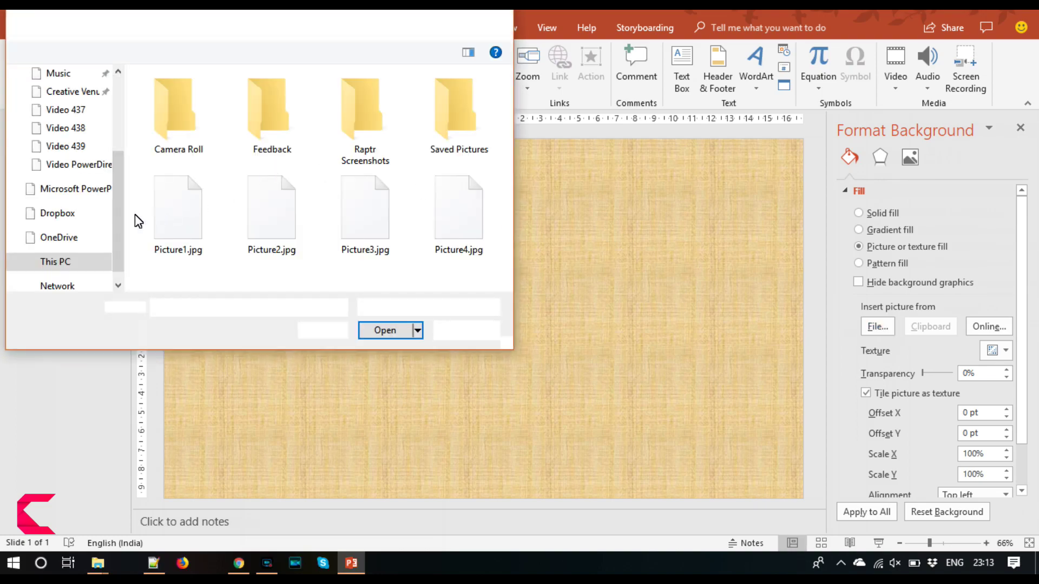
left_click_drag(118, 223, 125, 176)
scroll(116, 185, "down", 2)
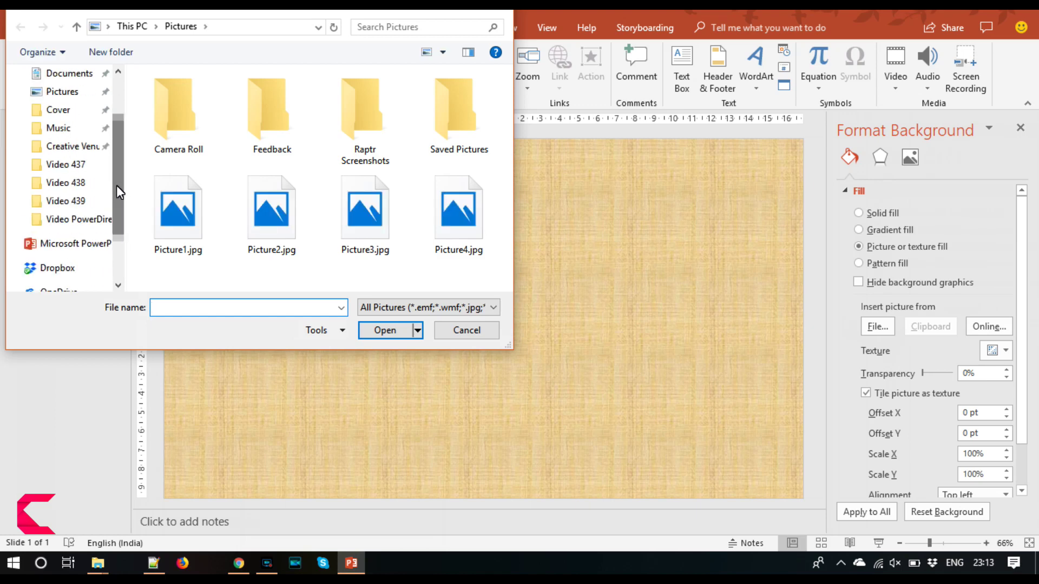
left_click(76, 201)
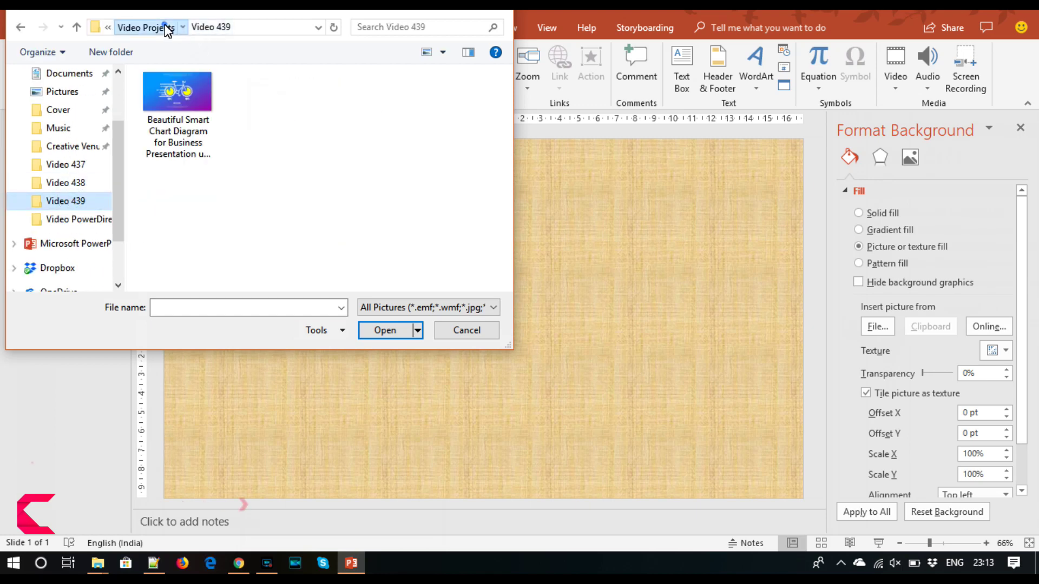
left_click(165, 27)
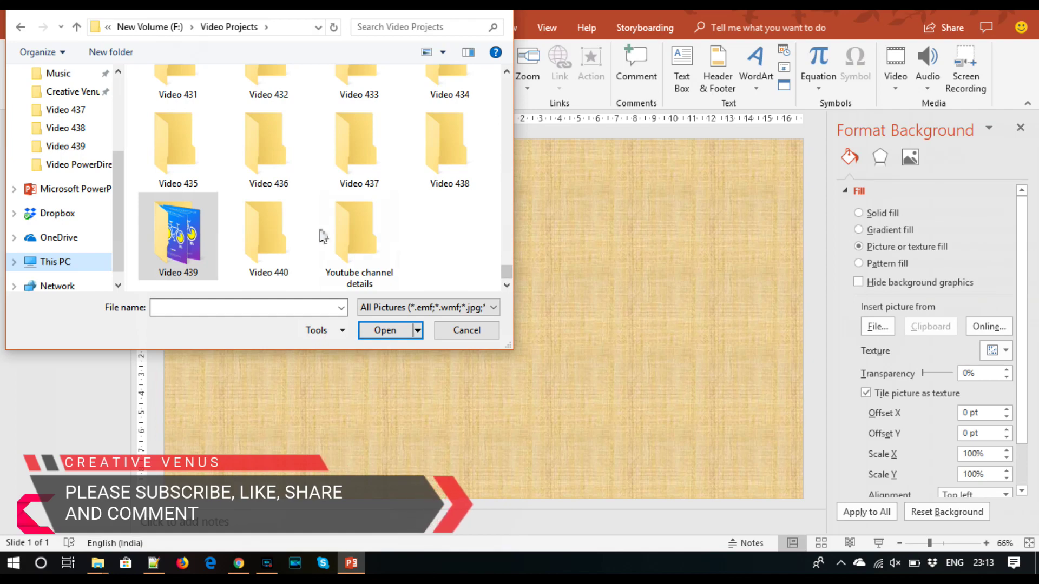
double_click(281, 222)
left_click(192, 97)
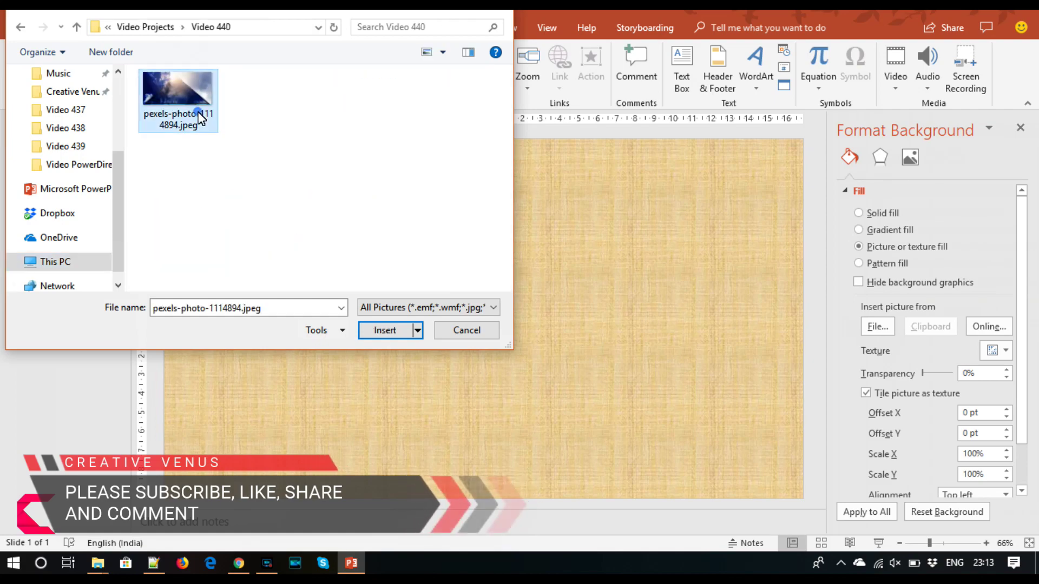
left_click(384, 330)
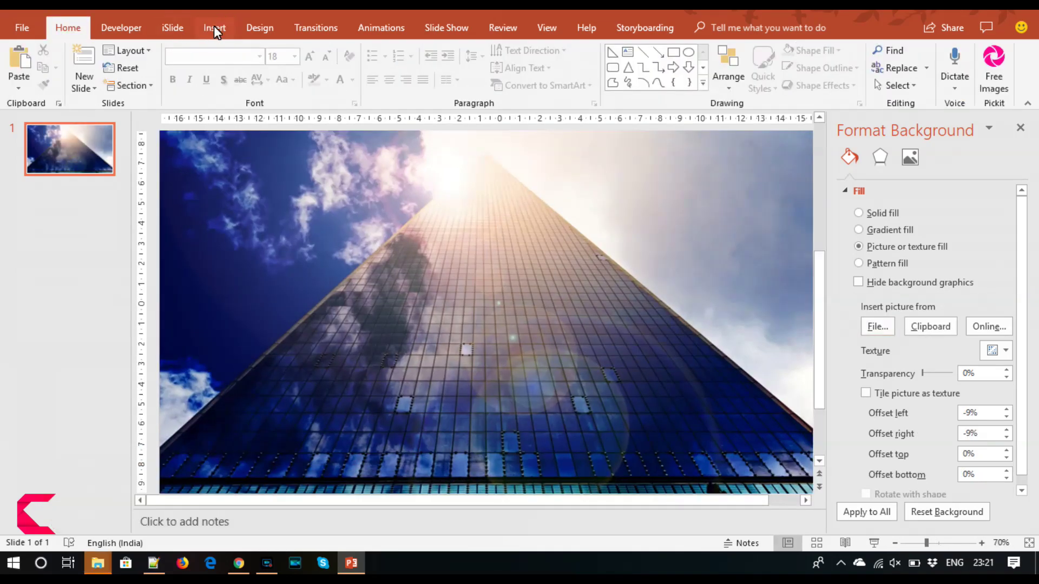
Step: Draw an outline-free isosceles triangle and rotate it 90° right to point right
left_click(214, 25)
left_click(260, 91)
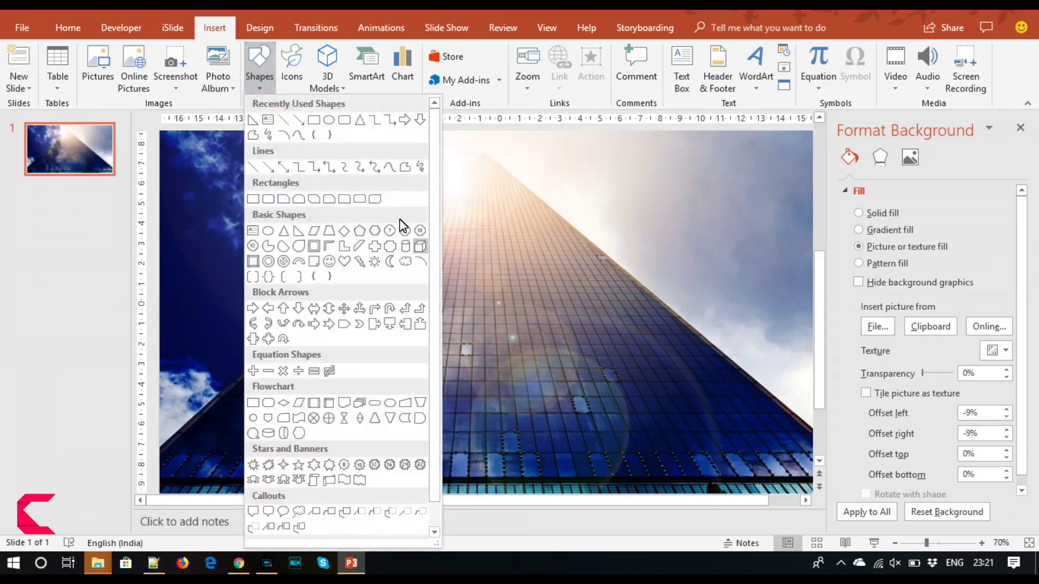
left_click(284, 243)
left_click(260, 70)
left_click(281, 234)
left_click_drag(251, 215, 515, 373)
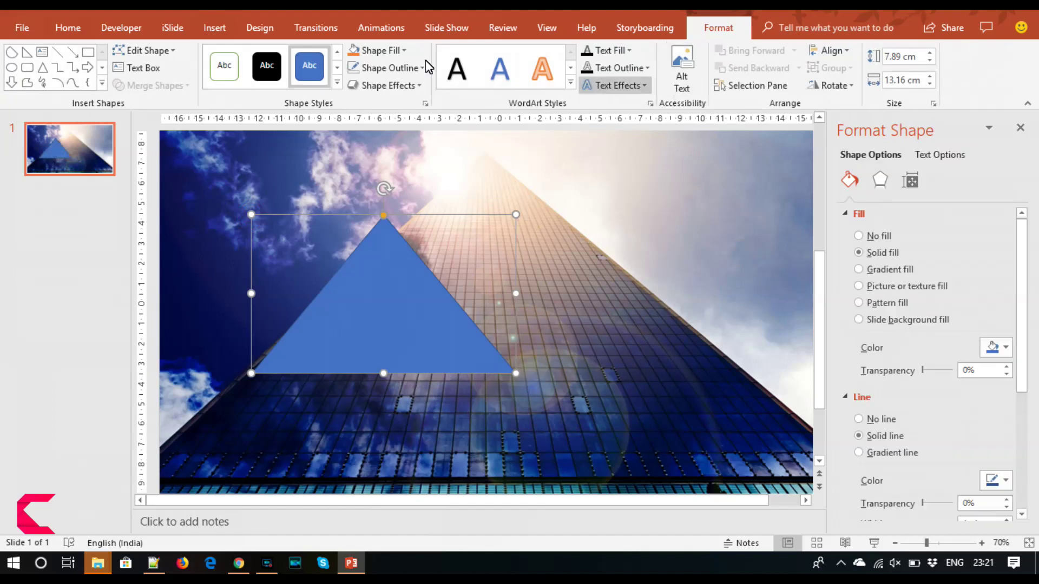
left_click(368, 67)
left_click(827, 86)
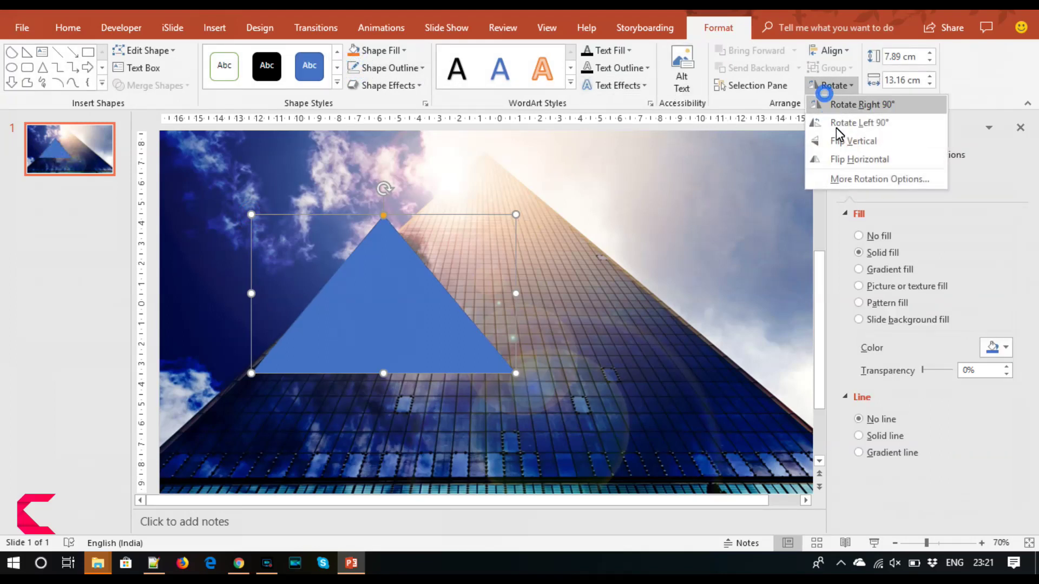
left_click(854, 105)
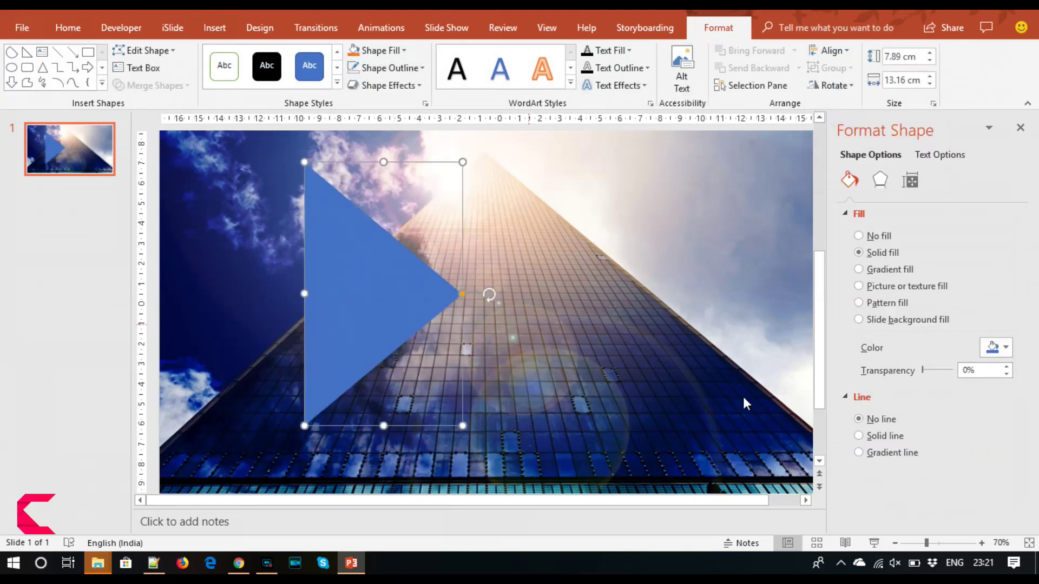
Step: Move the triangle to the left edge, stretch it to full slide height and 16.35 cm width
left_click(895, 542)
left_click(893, 543)
left_click_drag(381, 265, 276, 242)
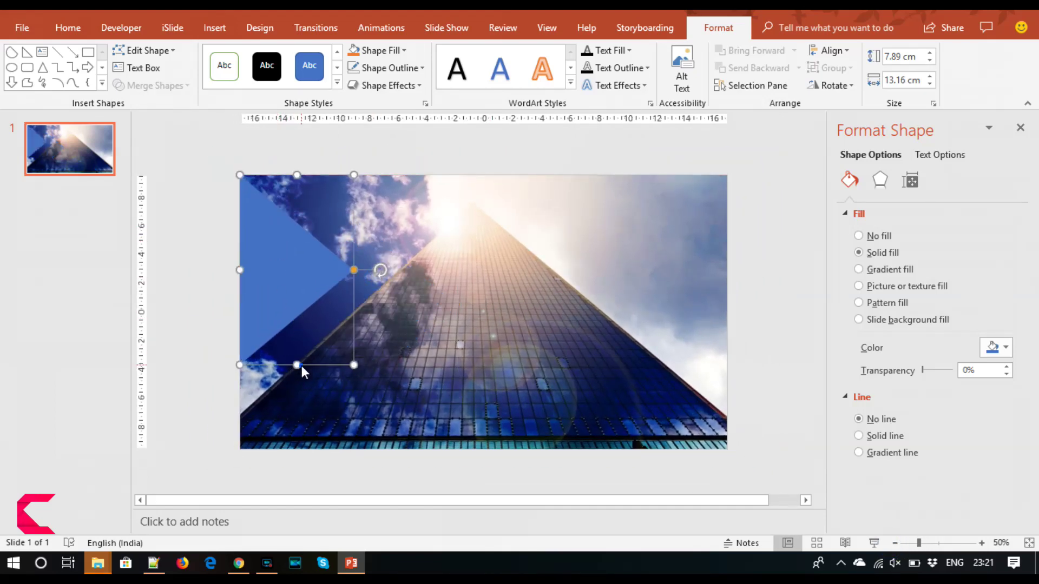
left_click_drag(300, 366, 301, 449)
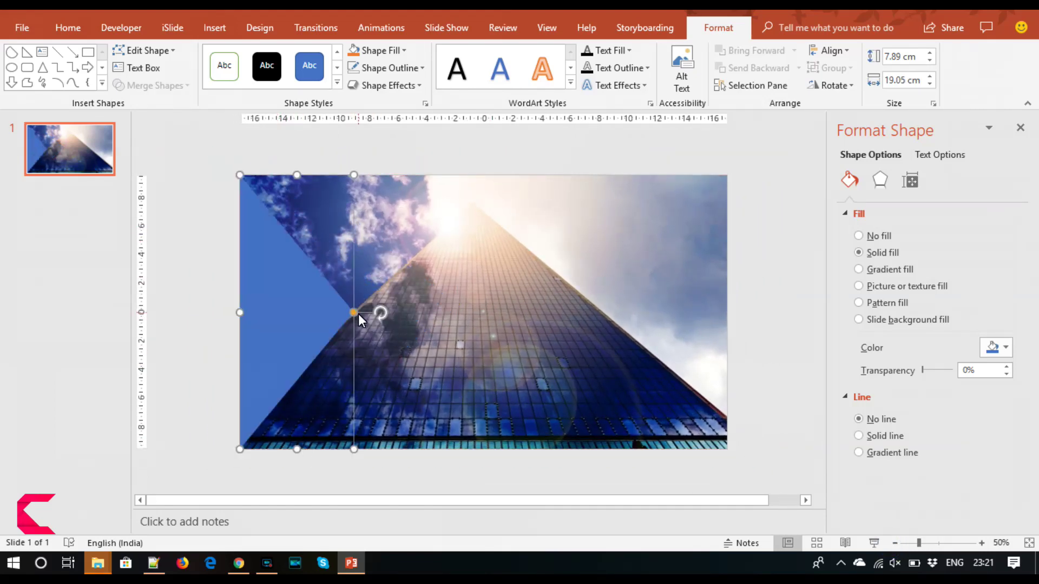
left_click_drag(355, 313, 476, 312)
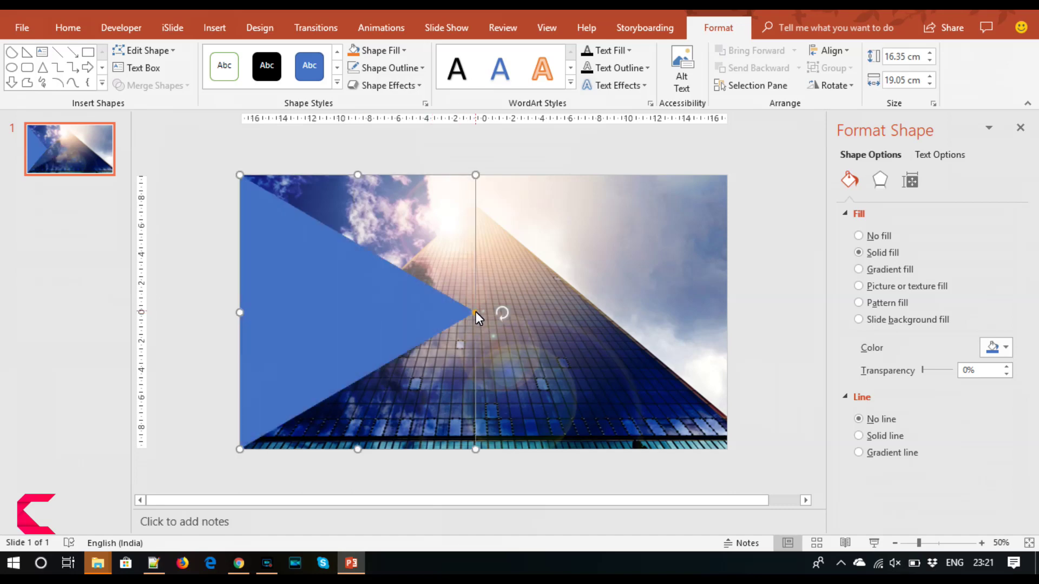
left_click(212, 28)
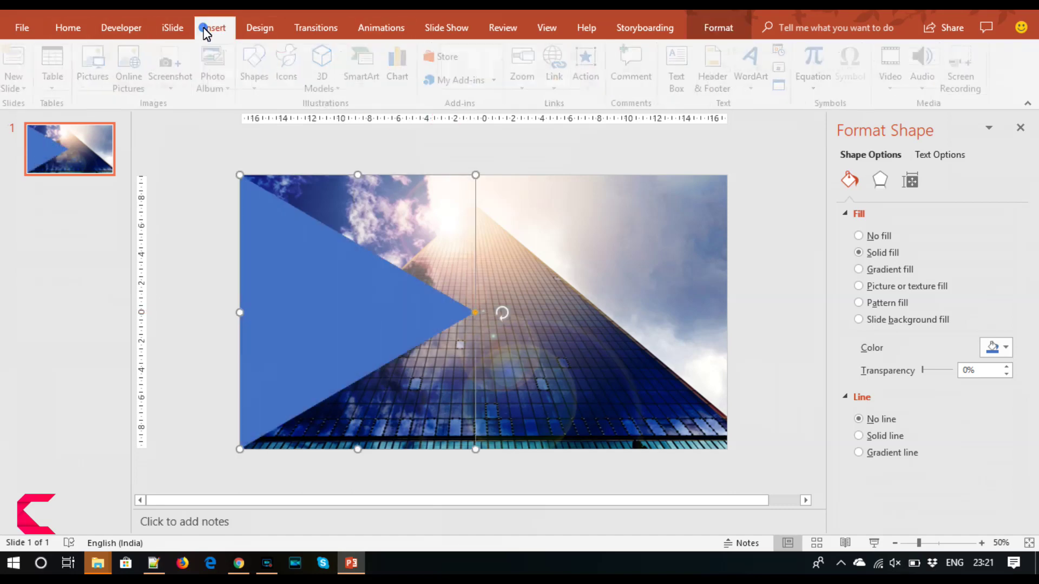
Step: Draw a right triangle, fill it orange, flip it horizontally and remove its outline
left_click(259, 76)
left_click(267, 119)
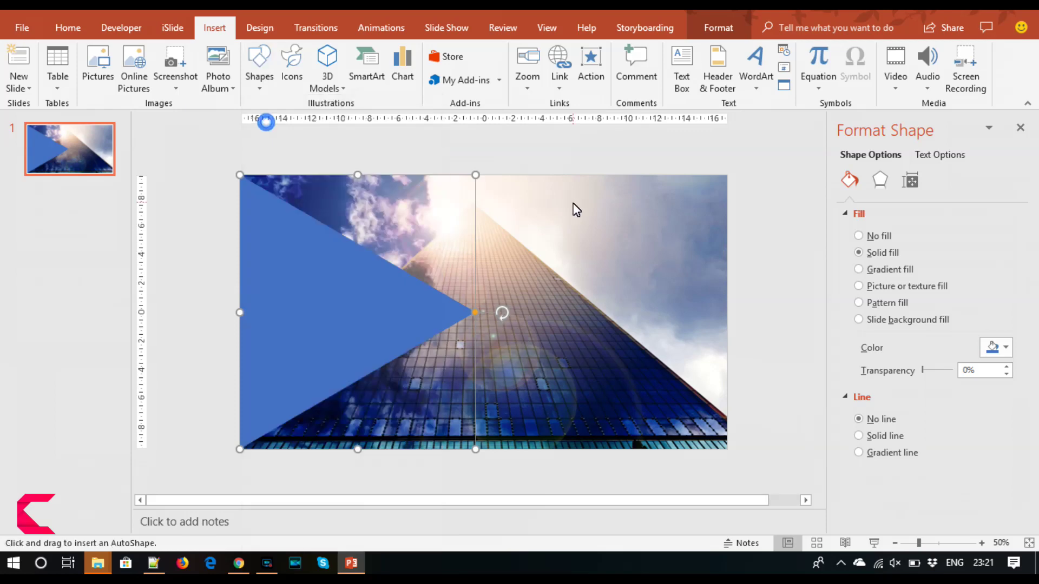
left_click_drag(540, 210, 650, 297)
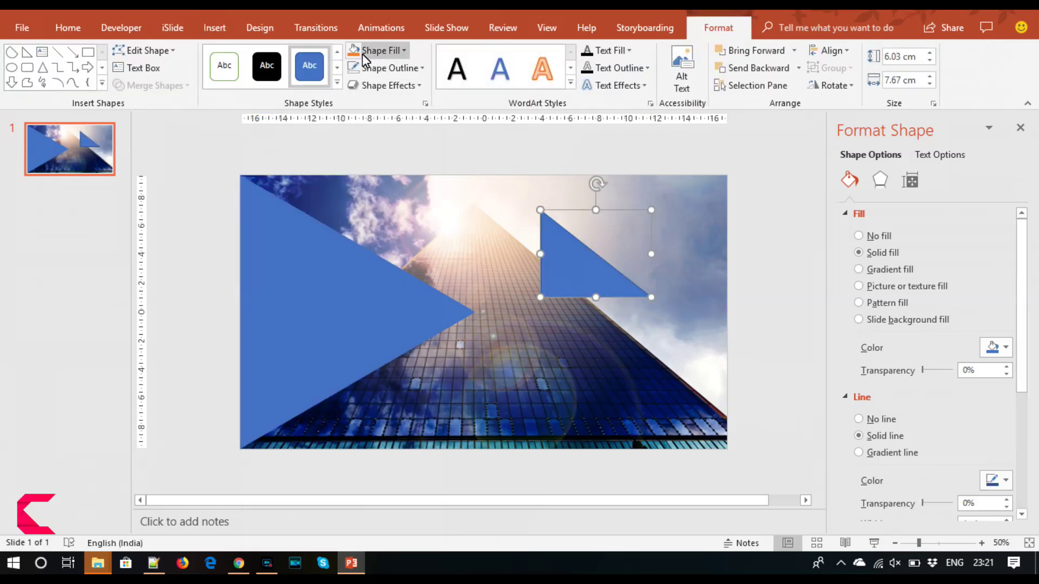
left_click(354, 51)
left_click(830, 84)
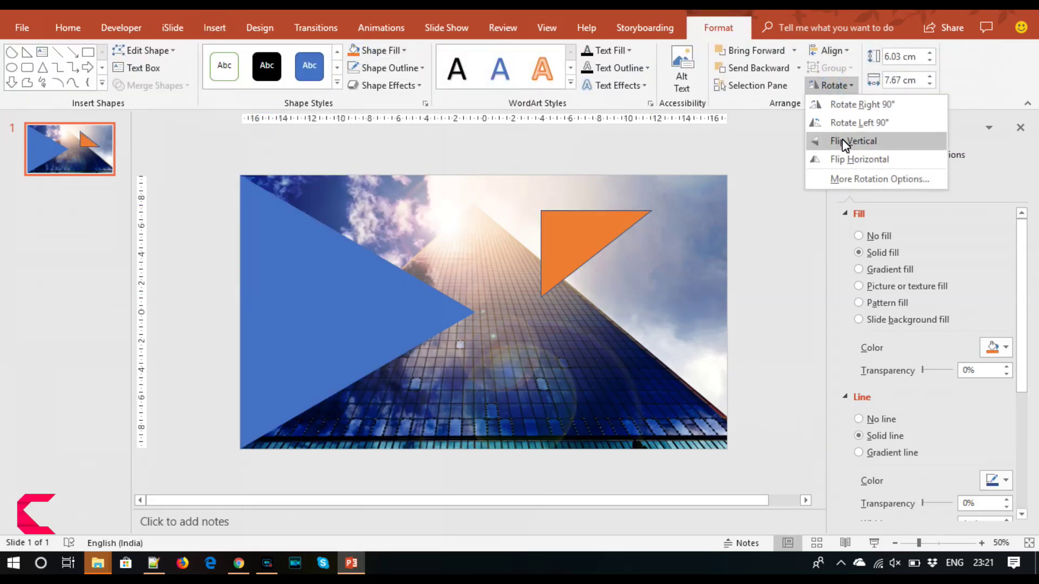
left_click(842, 160)
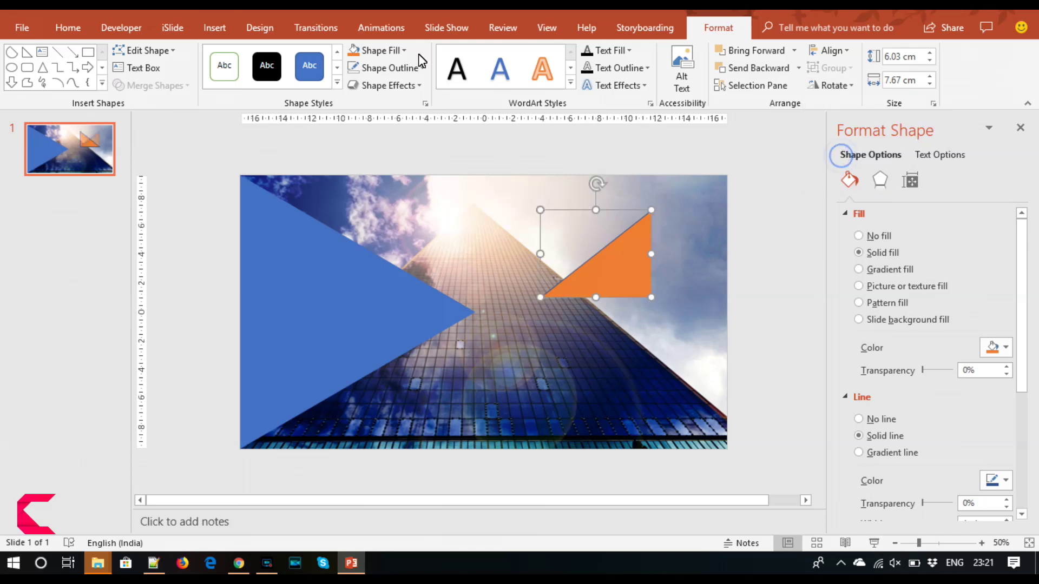
left_click(354, 67)
Step: Position the orange triangle beside the blue tip, 16.35 cm wide and taller upward
left_click_drag(534, 281, 425, 294)
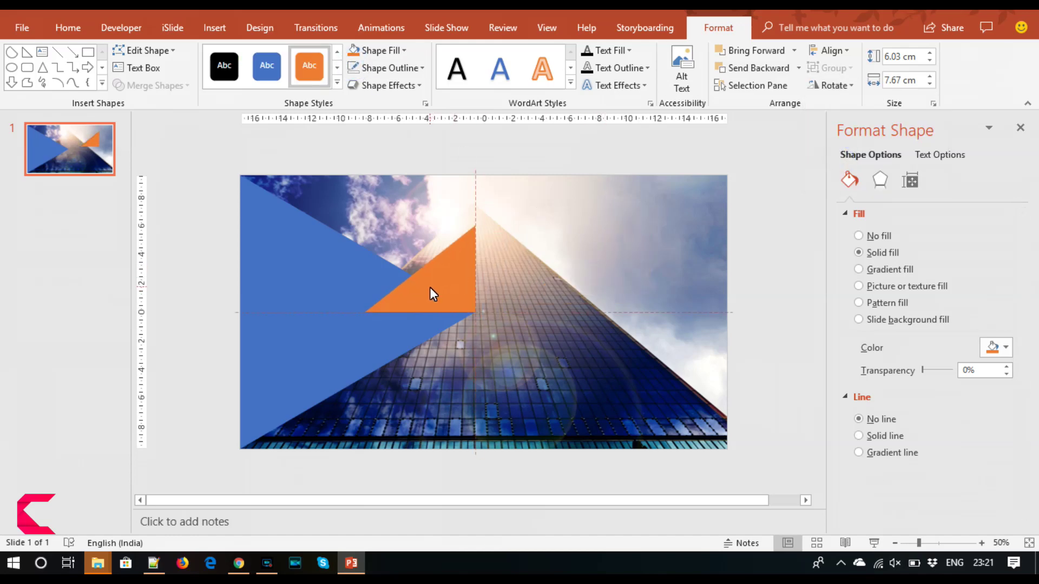
left_click_drag(425, 288, 414, 292)
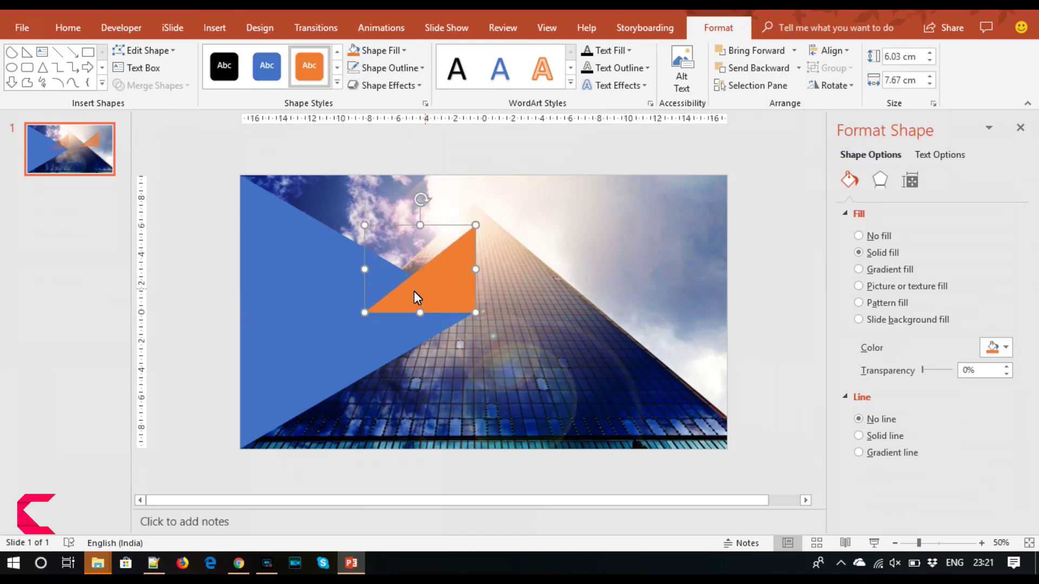
left_click_drag(364, 269, 239, 271)
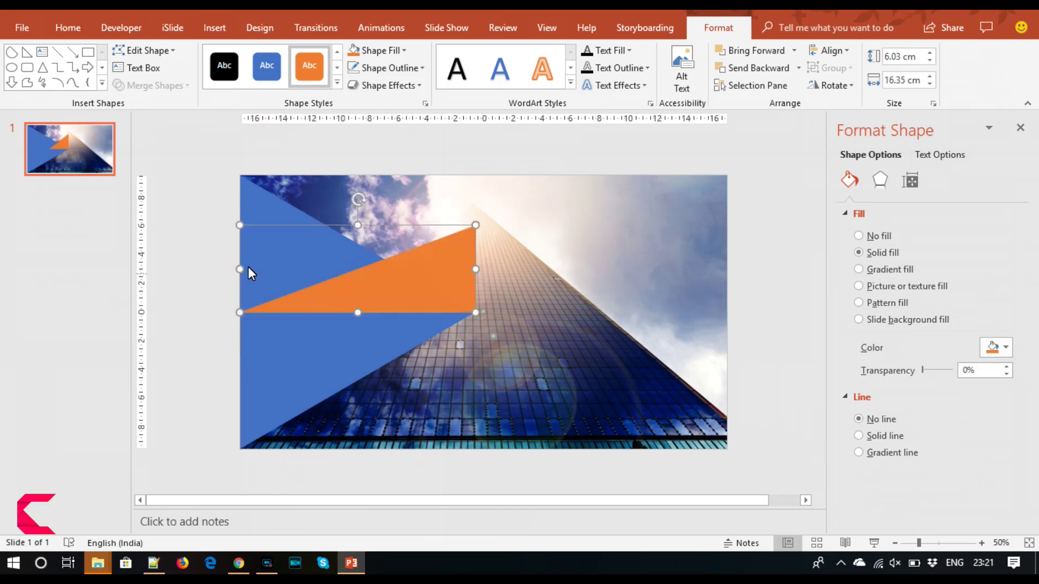
left_click_drag(357, 224, 358, 192)
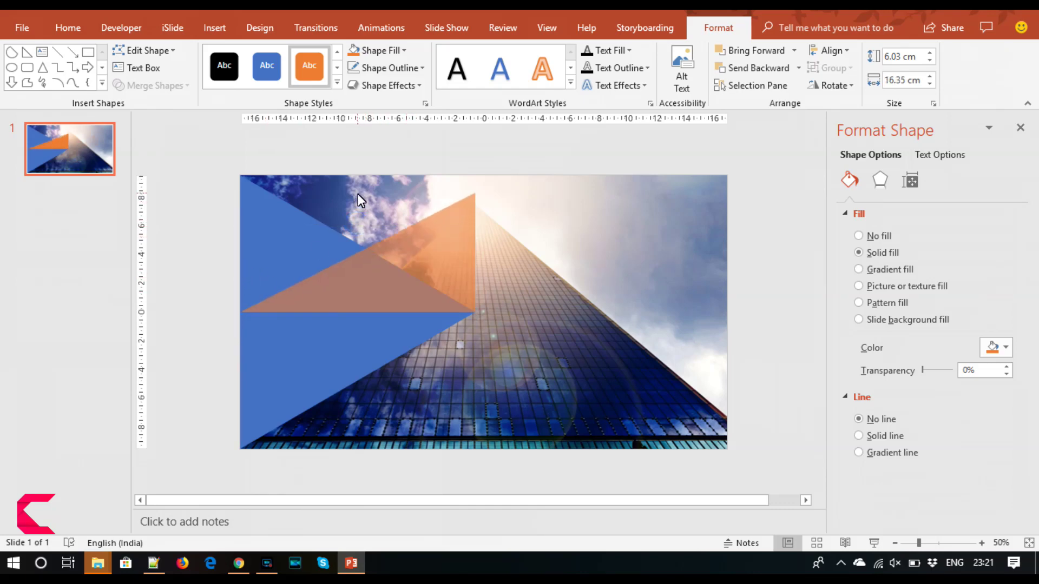
Step: Bring the big blue triangle in front of the orange triangle
left_click(355, 333)
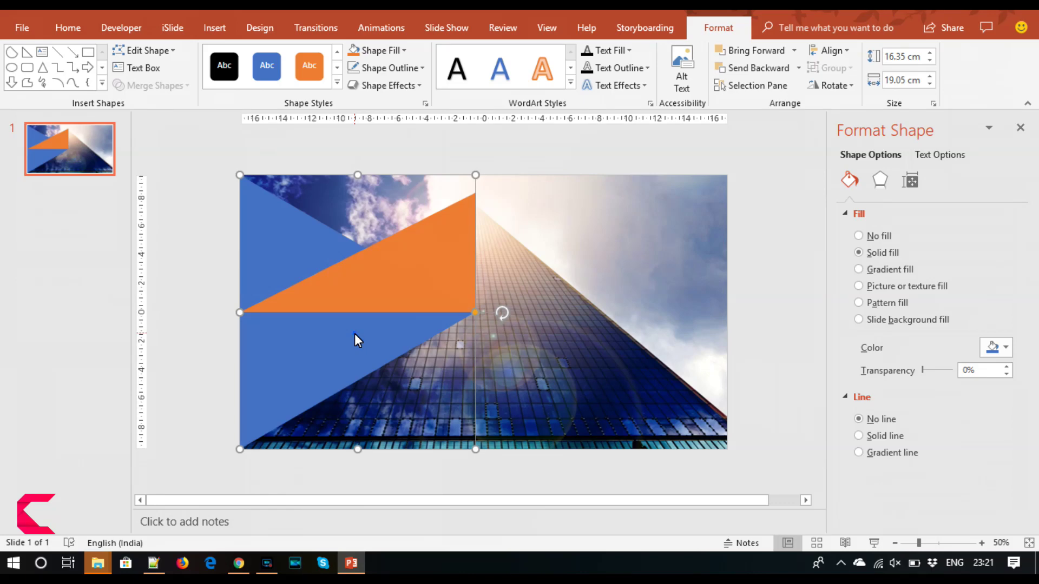
right_click(355, 334)
left_click(427, 331)
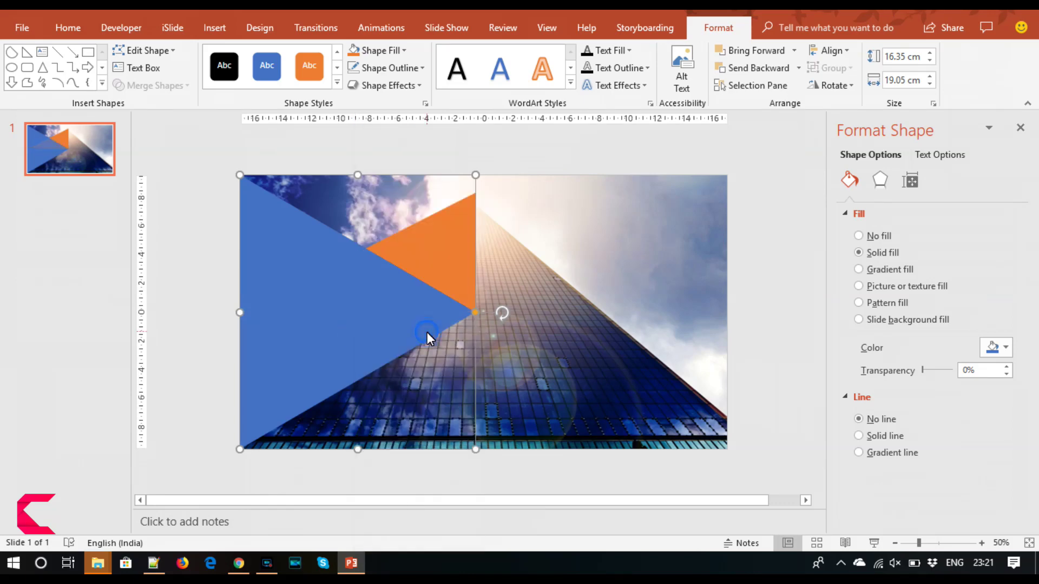
left_click(204, 338)
left_click(300, 337)
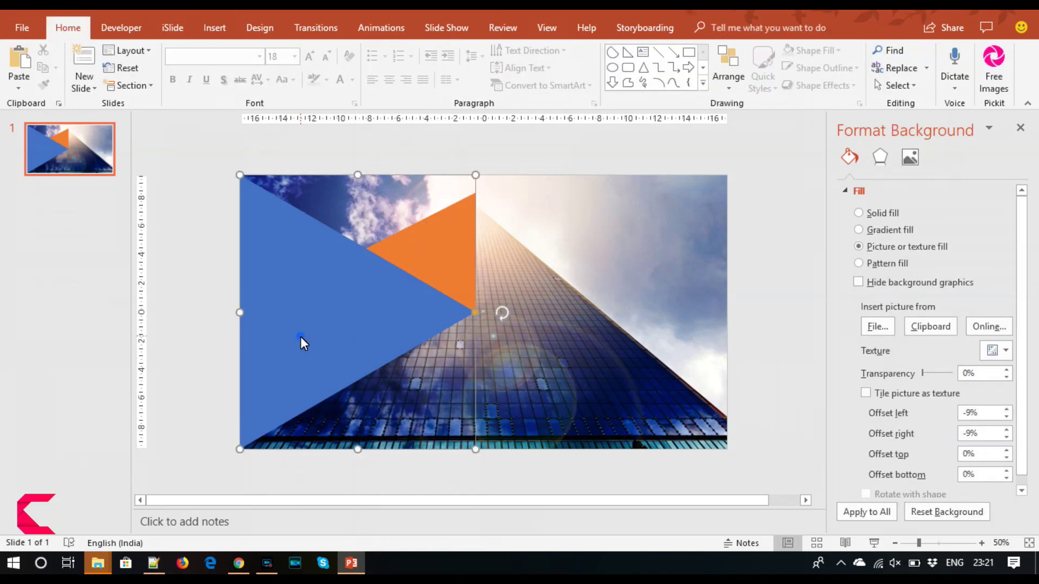
Step: Duplicate the big blue triangle and shrink the copy to about half size near the orange one
key("ctrl+c")
key("ctrl+v")
left_click_drag(300, 337, 491, 340)
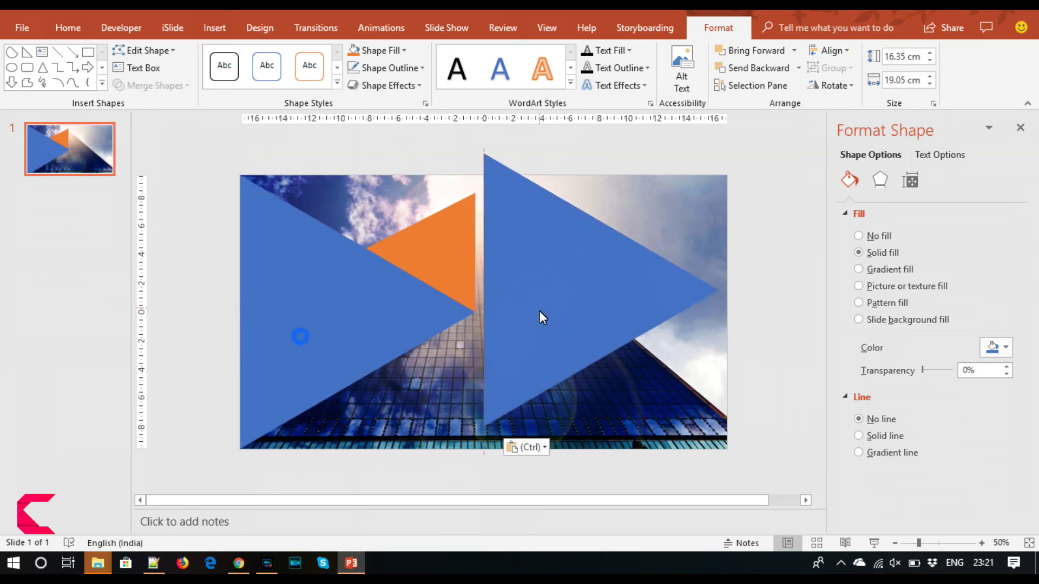
left_click_drag(672, 185, 612, 253)
left_click_drag(551, 347, 539, 286)
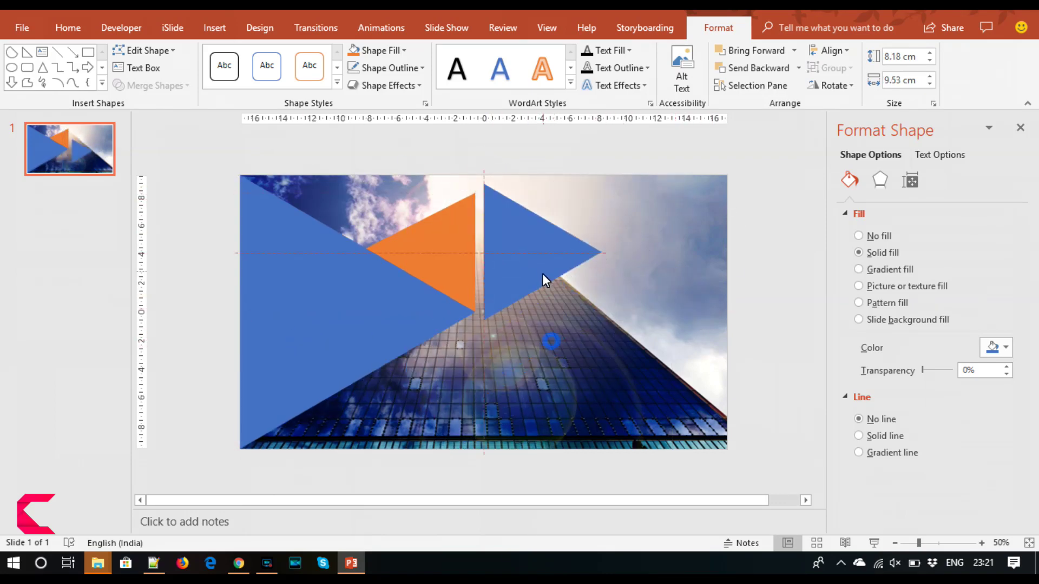
Step: Reshape the small blue triangle into a shorter right-angled 6.11 × 7.12 cm wedge
mouse_move(602, 193)
left_mouse_down()
mouse_move(530, 251)
mouse_move(525, 242)
left_mouse_up()
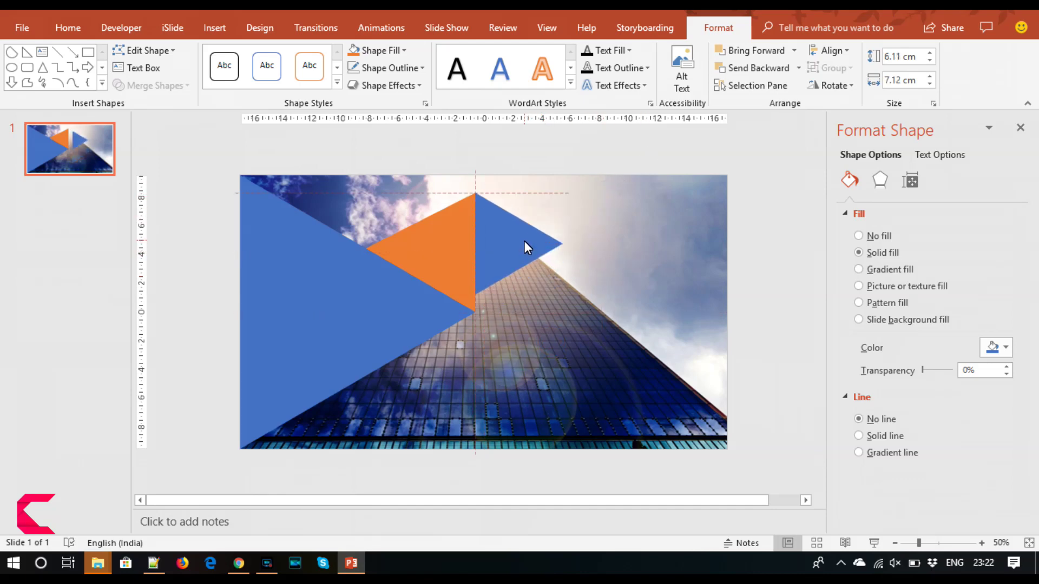
left_click_drag(589, 241, 560, 181)
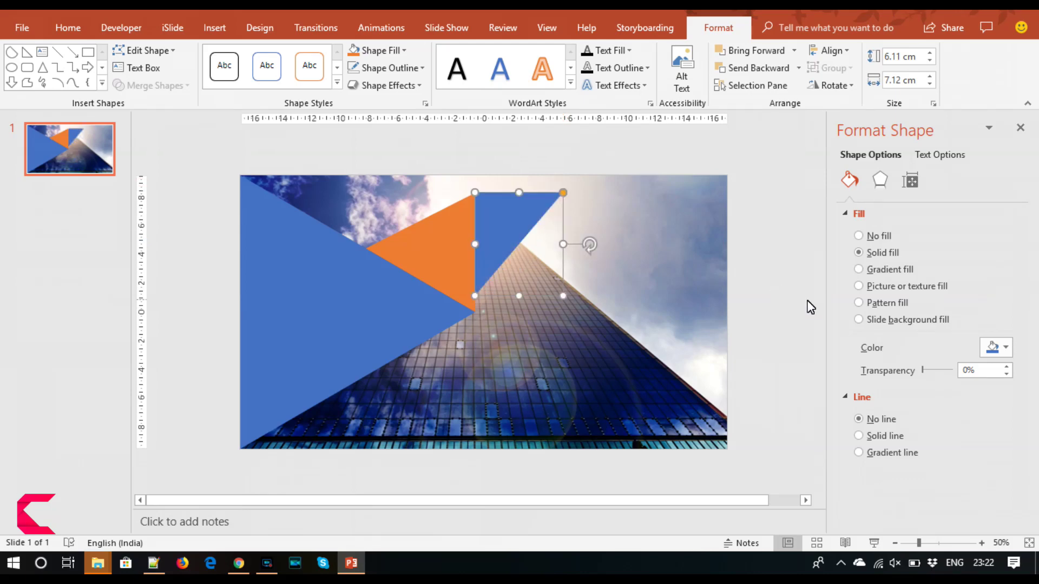
left_click_drag(519, 295, 508, 259)
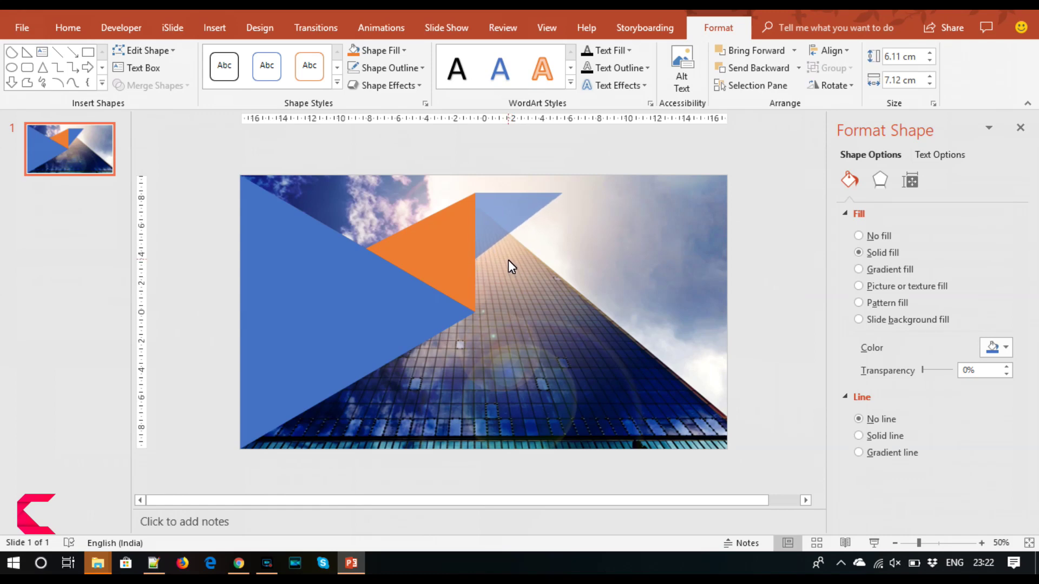
left_click_drag(508, 259, 508, 259)
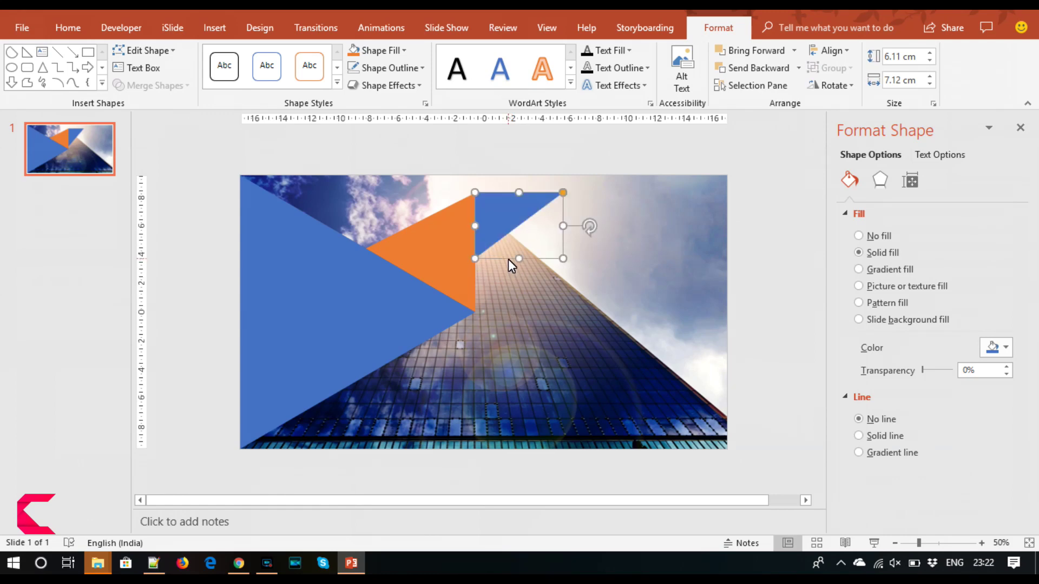
left_click(753, 303)
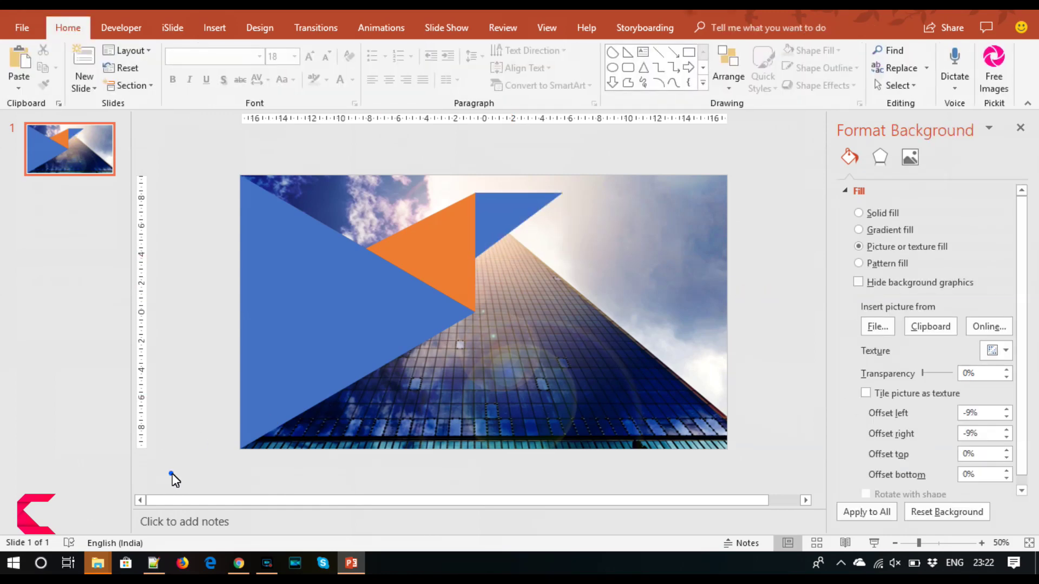
Step: Select all three triangles and nudge them two steps down the slide
left_click_drag(172, 473, 573, 132)
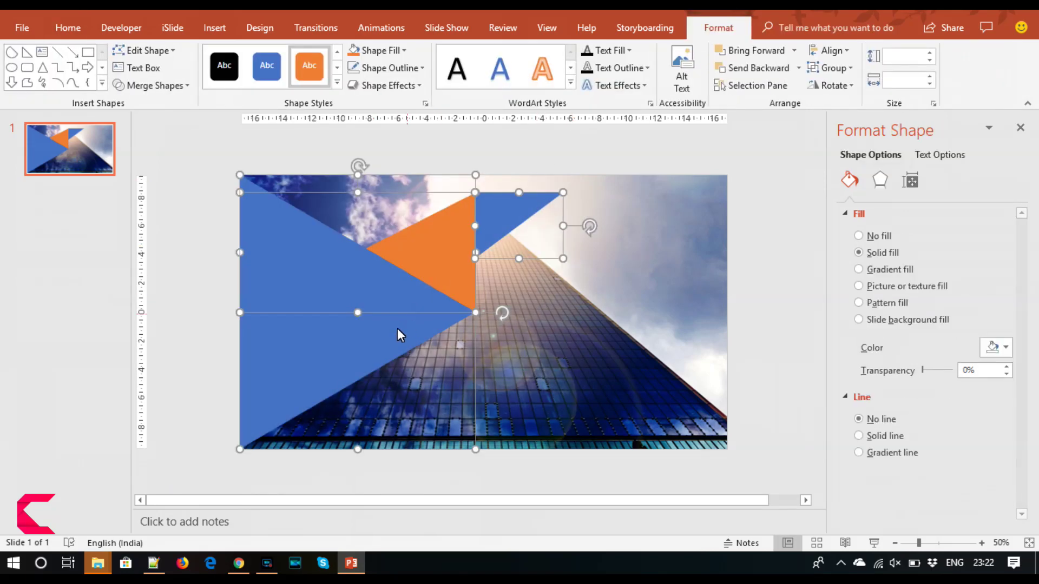
key("Down")
key("Down")
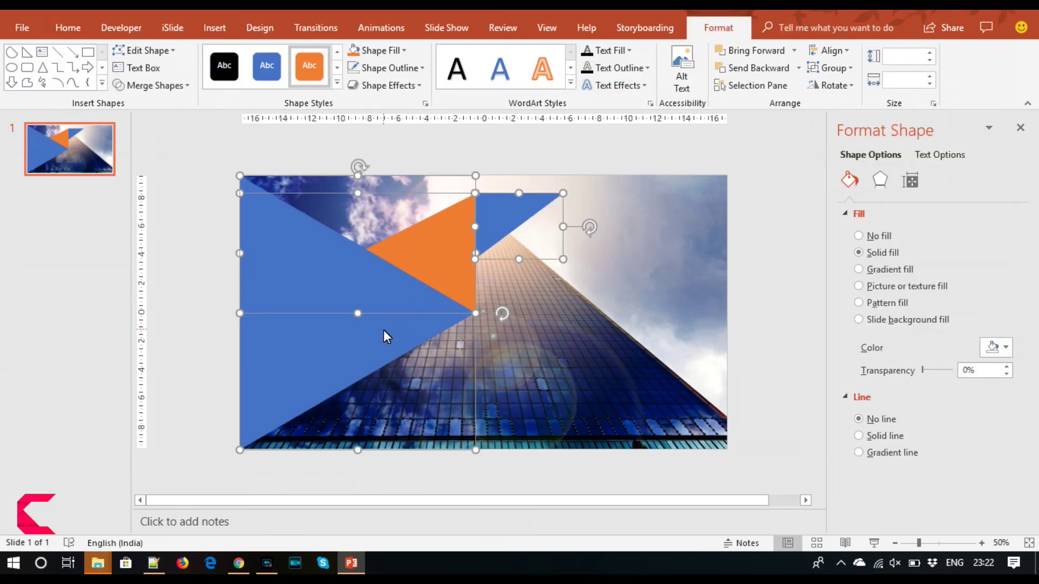
key("Down")
key("Down")
key("Down")
key("Down")
key("Down")
key("Down")
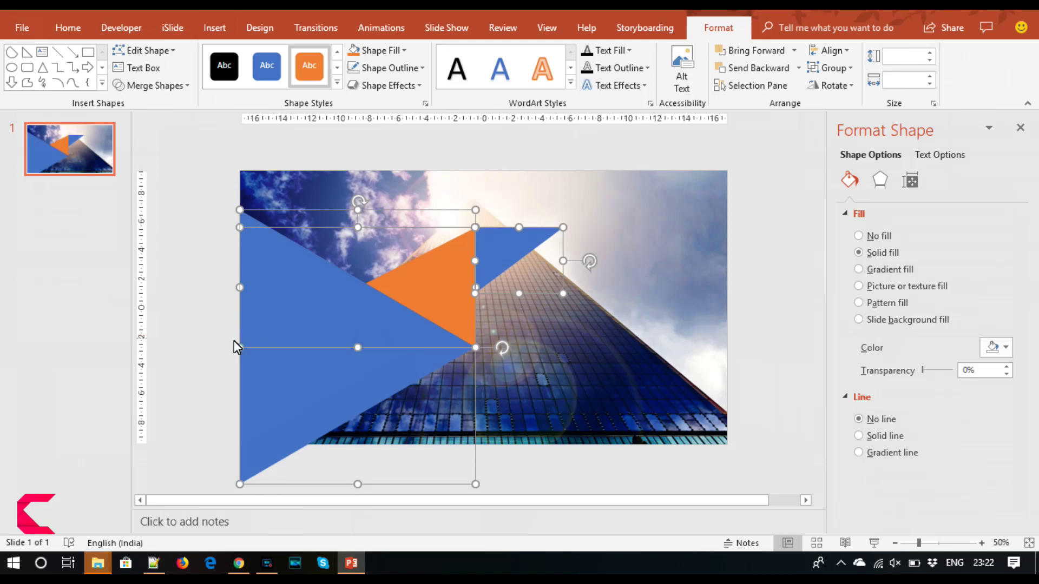
left_click(219, 349)
Step: Stretch the large blue triangle from the slide top to past the bottom, 21.8 cm tall
left_click(316, 352)
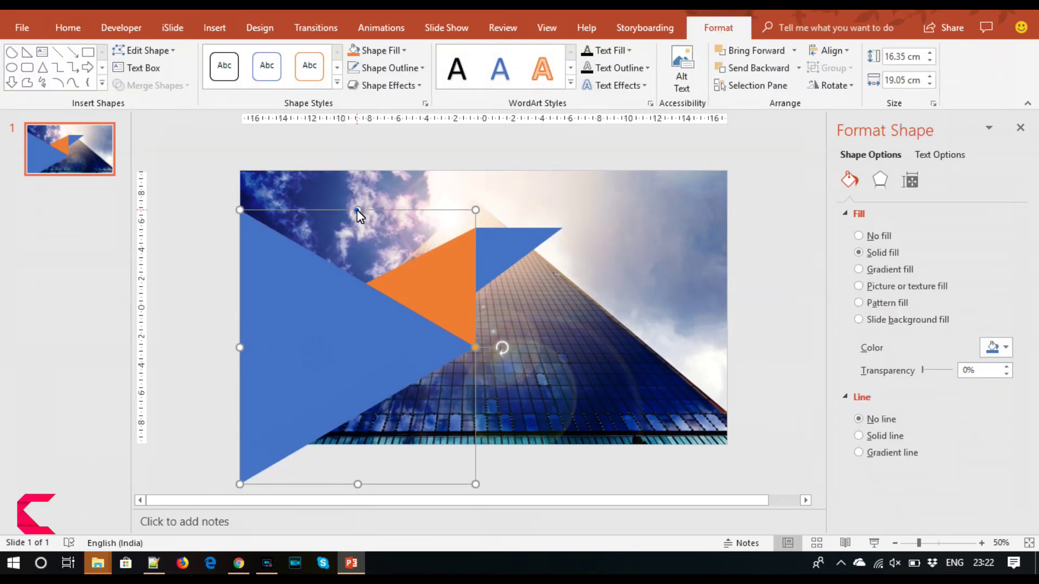
left_click_drag(357, 211, 343, 179)
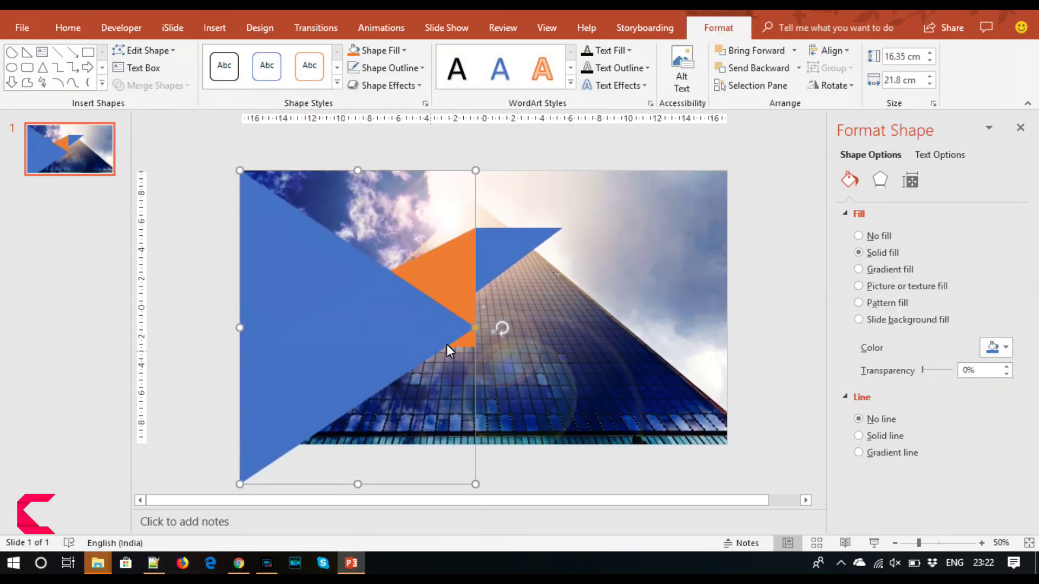
left_click_drag(475, 328, 477, 355)
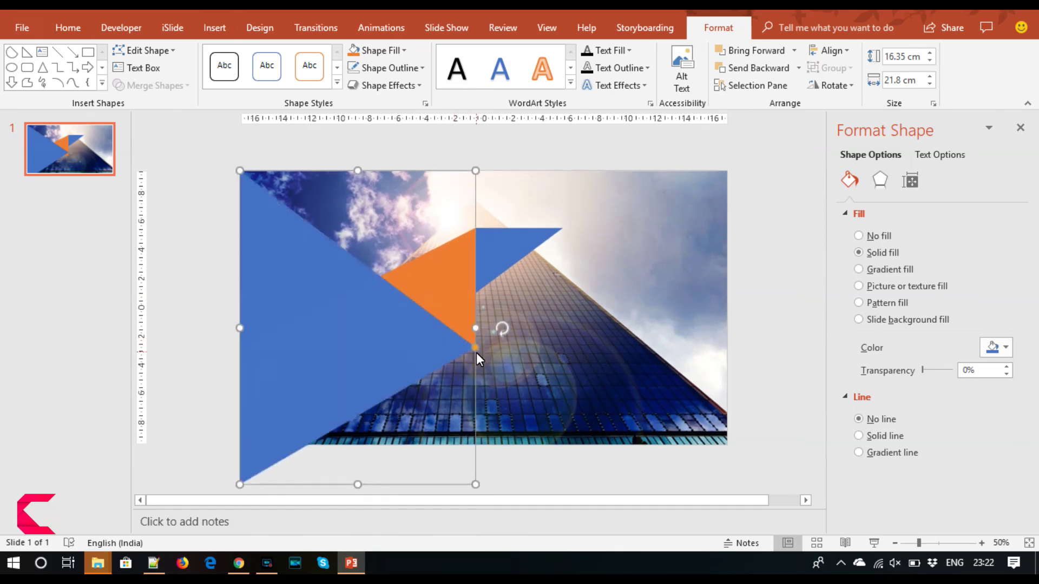
left_click(768, 368)
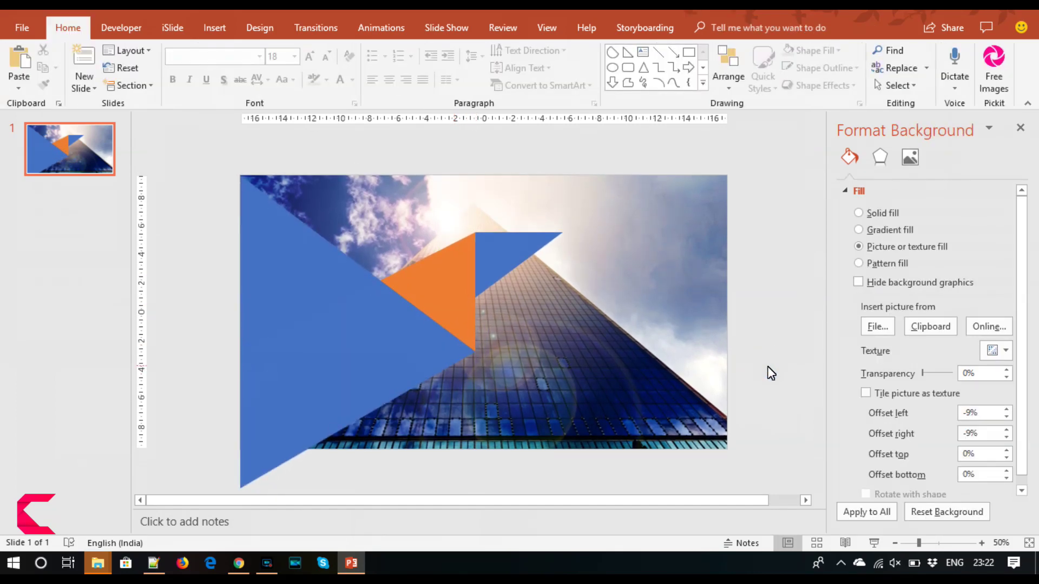
left_click(214, 28)
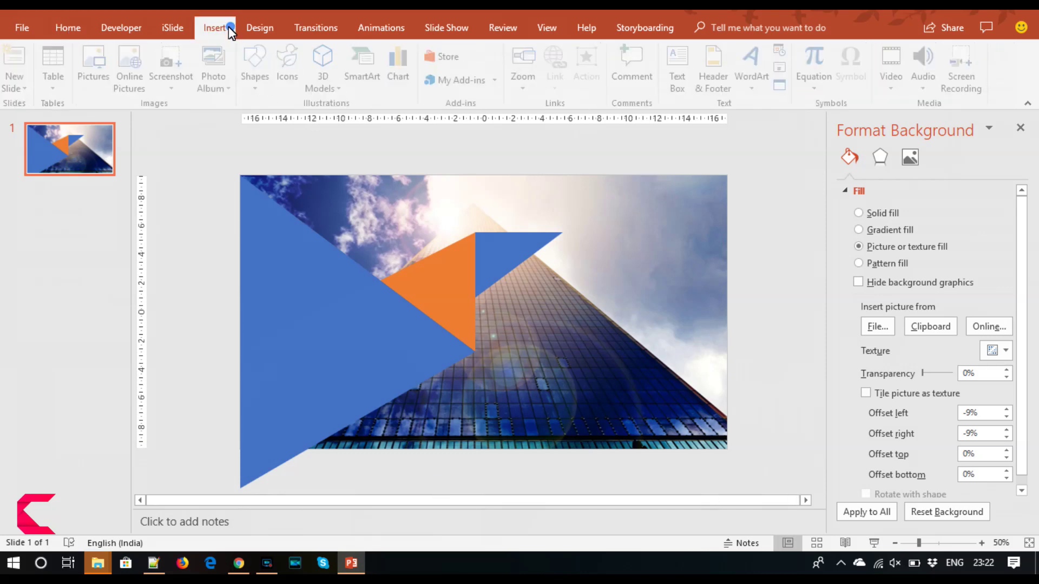
Step: Draw a rectangle over the large triangle's bottom overhang and send it backward
left_click(259, 71)
left_click(329, 120)
mouse_move(210, 449)
left_mouse_down()
mouse_move(427, 506)
mouse_move(429, 493)
left_mouse_up()
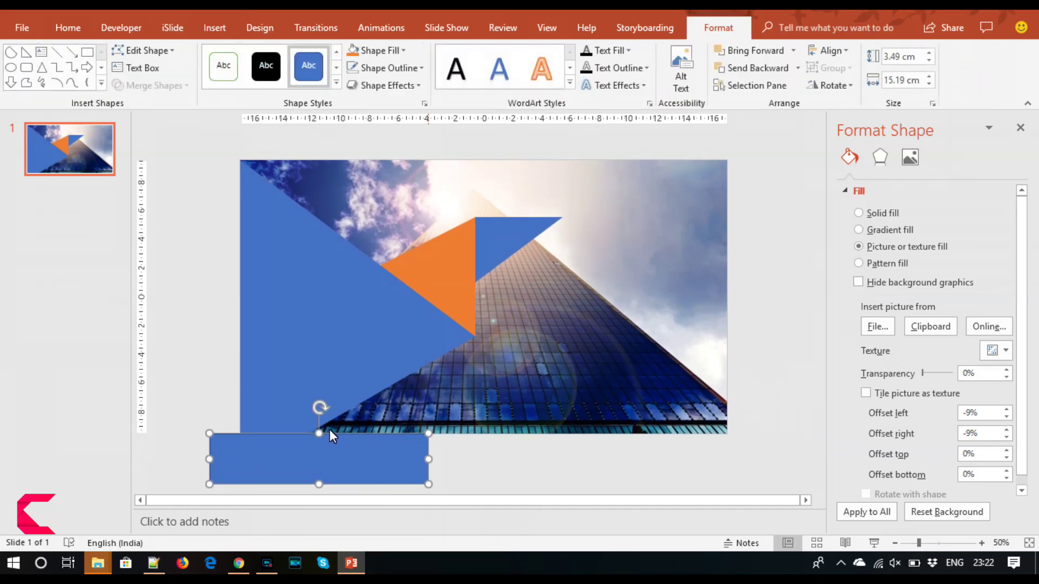
mouse_move(319, 437)
left_mouse_down()
mouse_move(323, 450)
mouse_move(320, 441)
left_mouse_up()
right_click(320, 441)
left_click(382, 242)
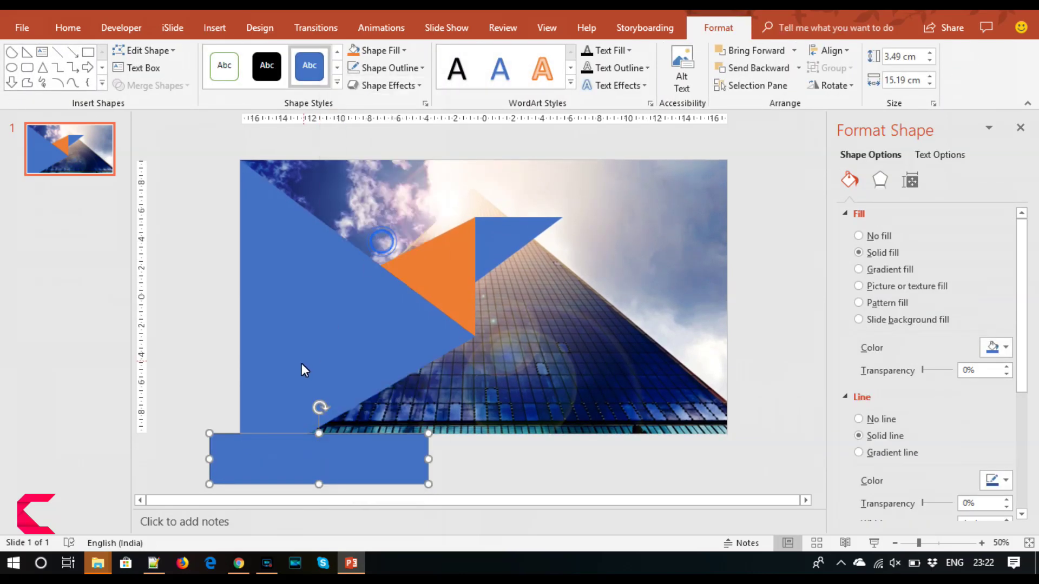
Step: Send the rectangle to the back and bring the large blue triangle to the front
left_click(300, 362, "shift")
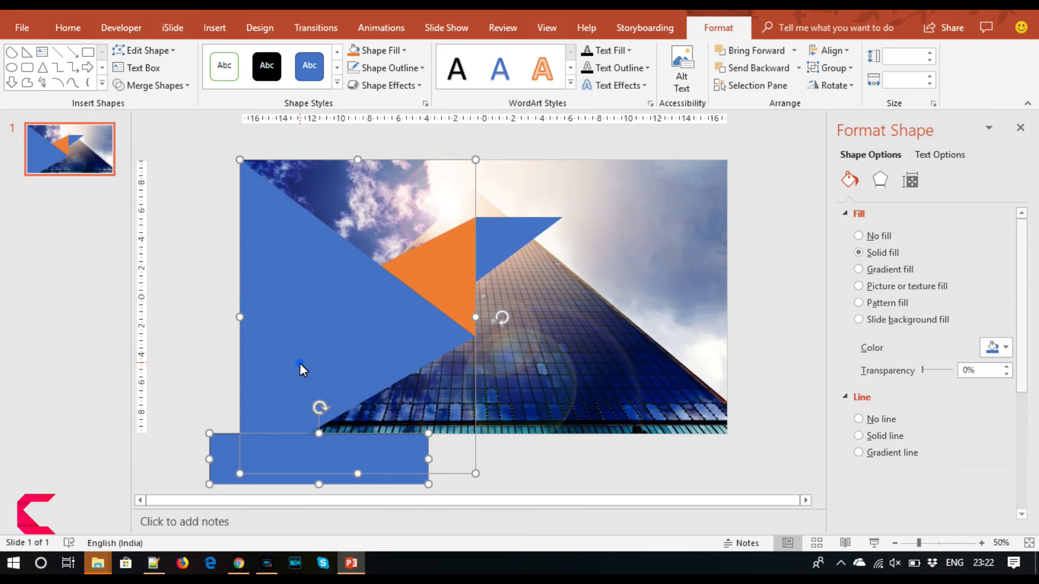
left_click(184, 87)
left_click(191, 260)
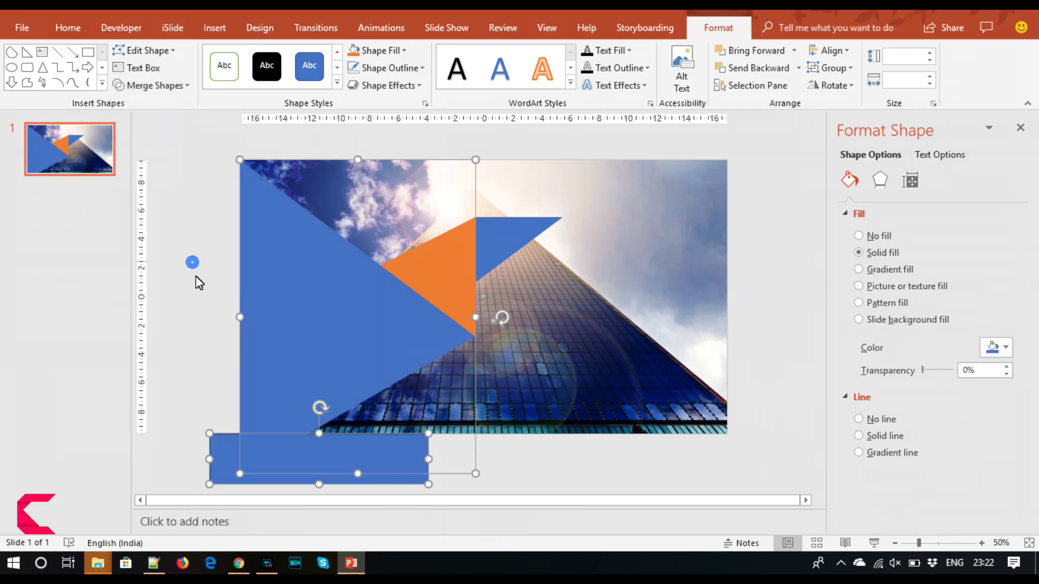
left_click(204, 314)
left_click(319, 460)
right_click(320, 460)
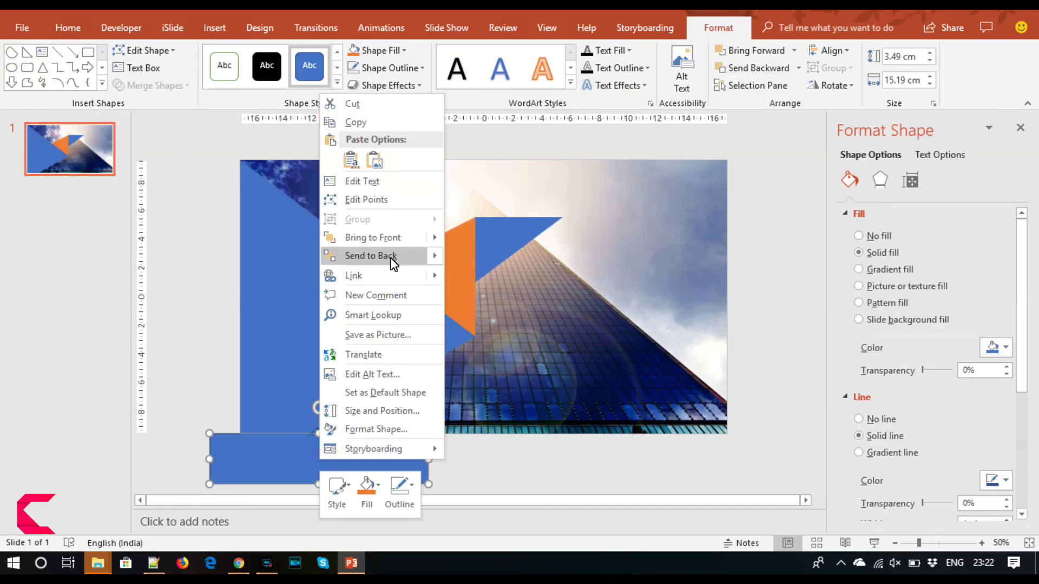
left_click(389, 259)
left_click(475, 484)
left_click(332, 395)
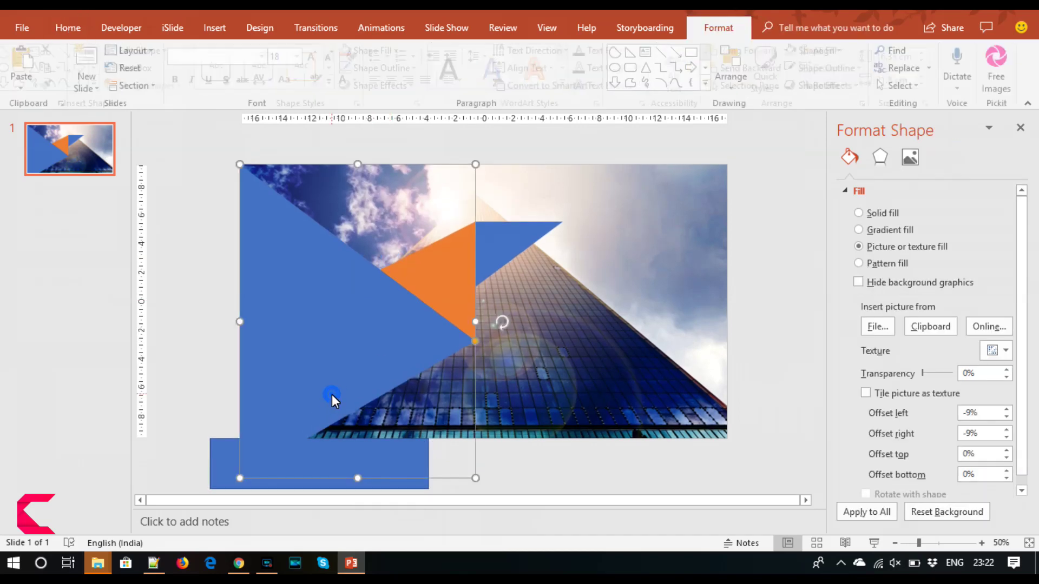
right_click(332, 394)
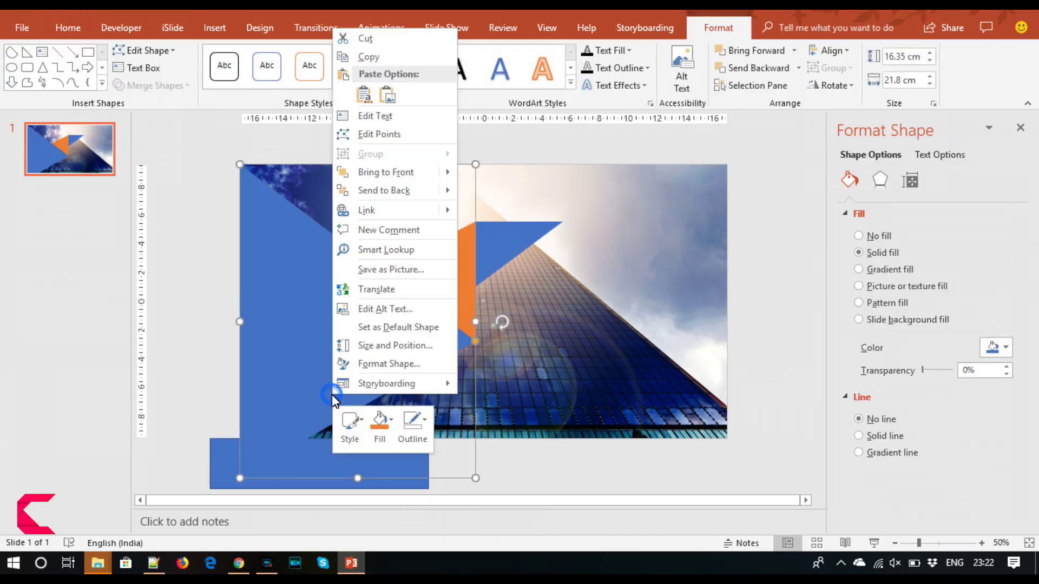
left_click(378, 173)
Step: Subtract the rectangle from the large triangle using Merge Shapes, trimming the overhang
left_click(365, 486)
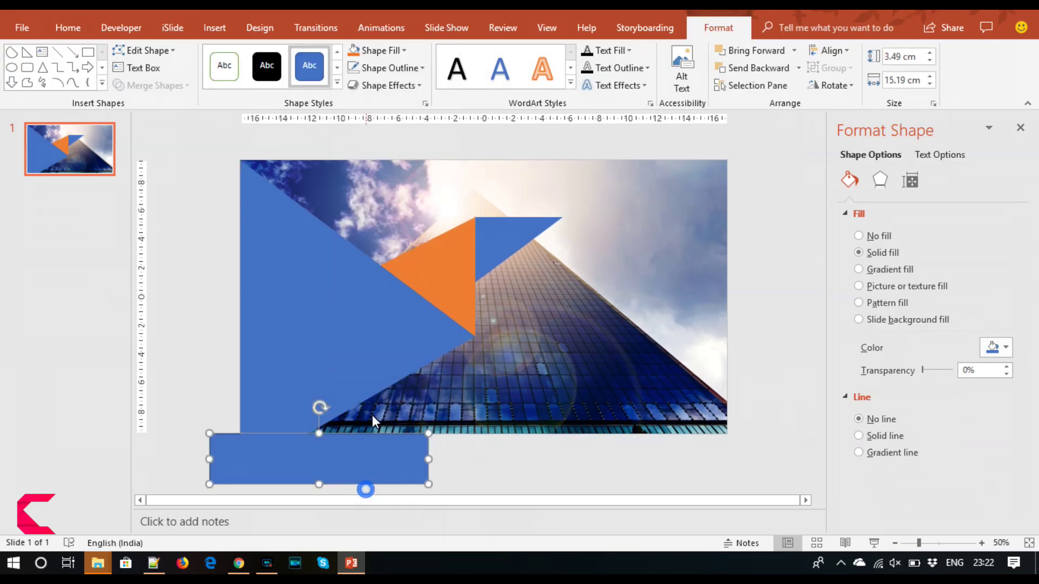
left_click(353, 337, "shift")
left_click(164, 86)
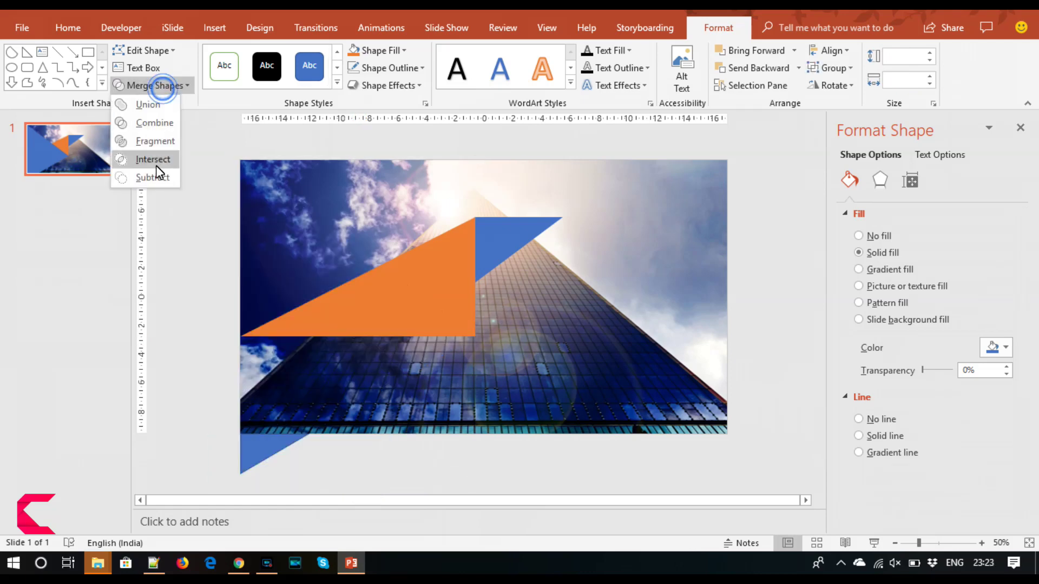
left_click(206, 323)
left_click(278, 348)
left_click(347, 486, "shift")
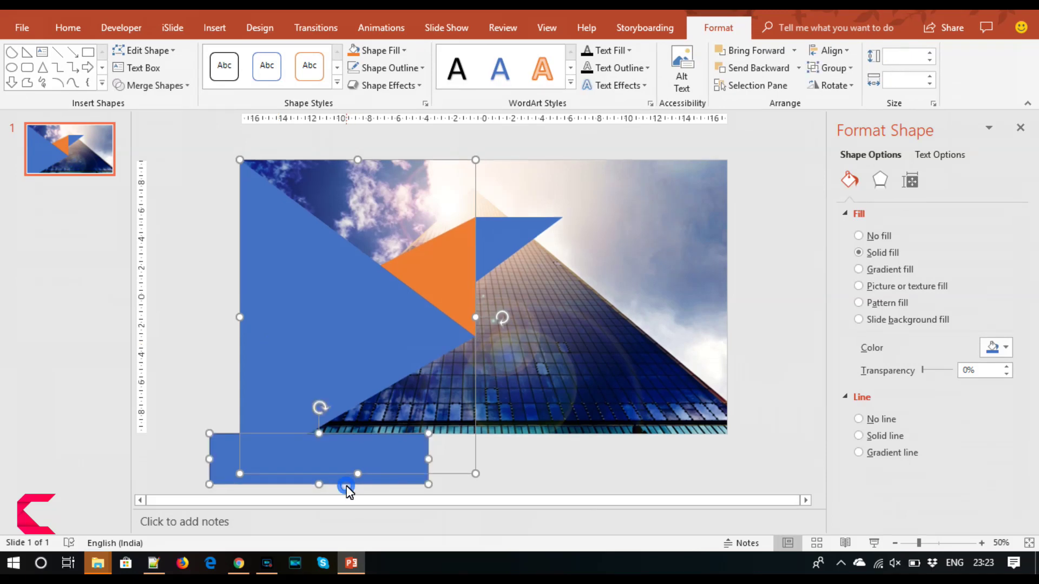
left_click(163, 86)
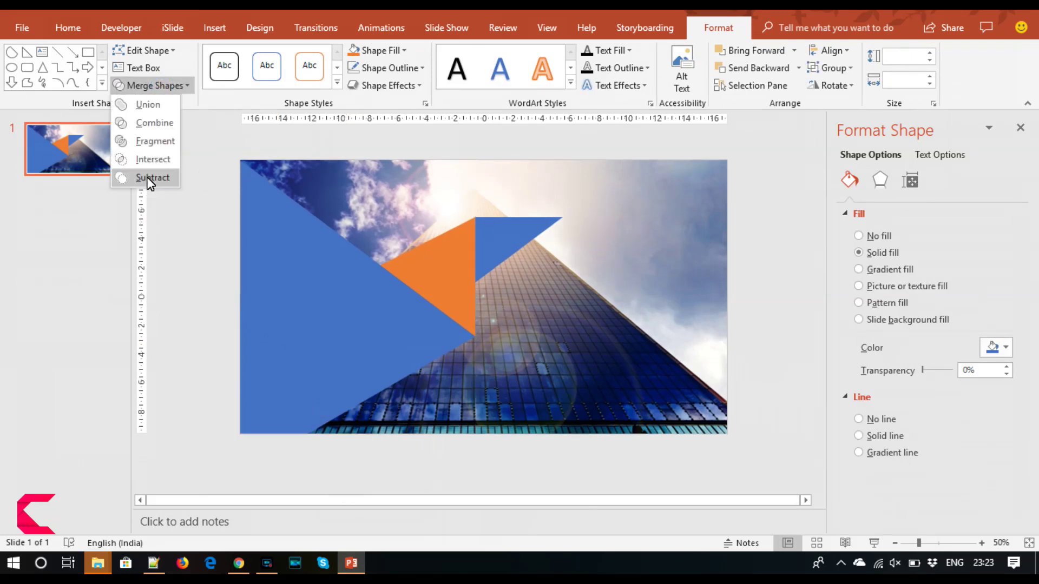
left_click(146, 177)
left_click(200, 418)
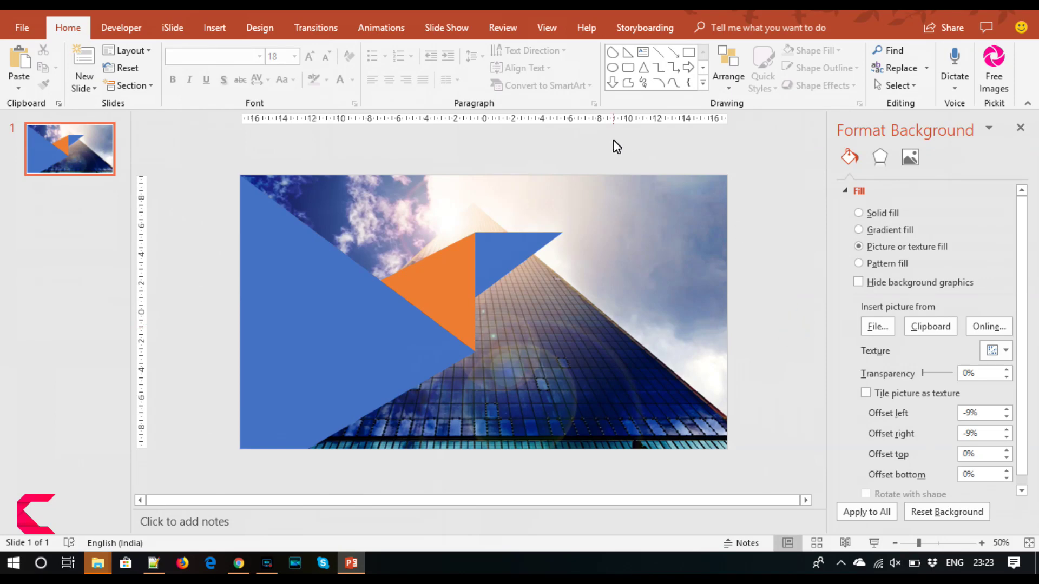
Step: Draw a rectangle covering the whole slide and send it behind the triangles
left_click(211, 27)
left_click(258, 70)
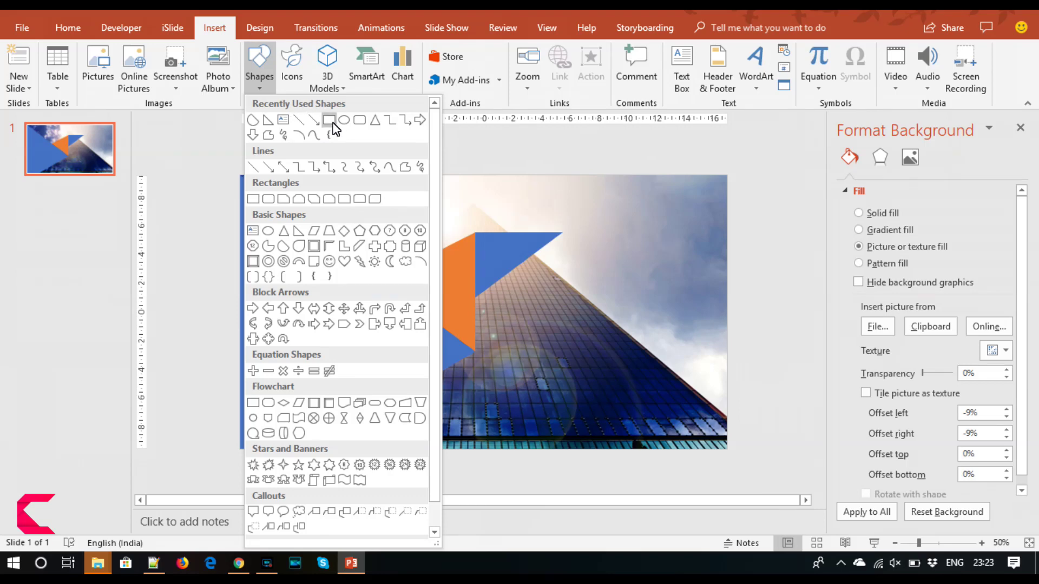
left_click(330, 122)
left_click_drag(241, 176, 725, 450)
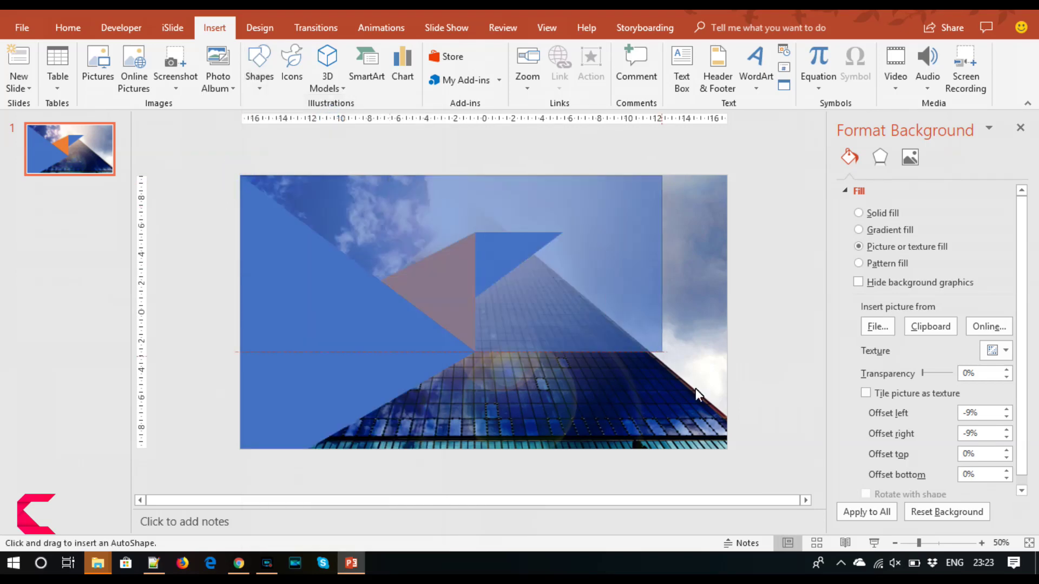
left_click_drag(726, 450, 725, 450)
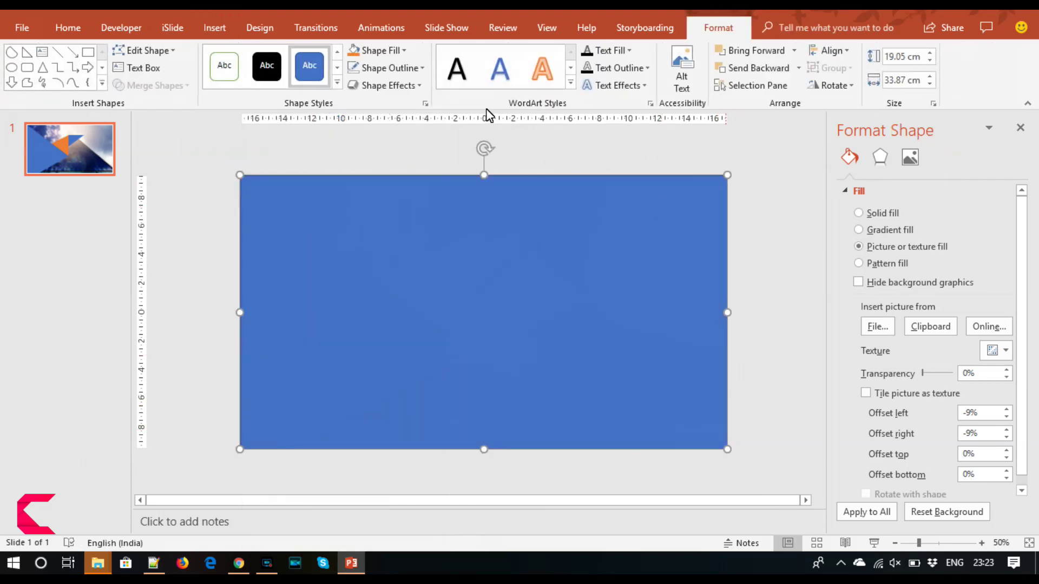
right_click(492, 282)
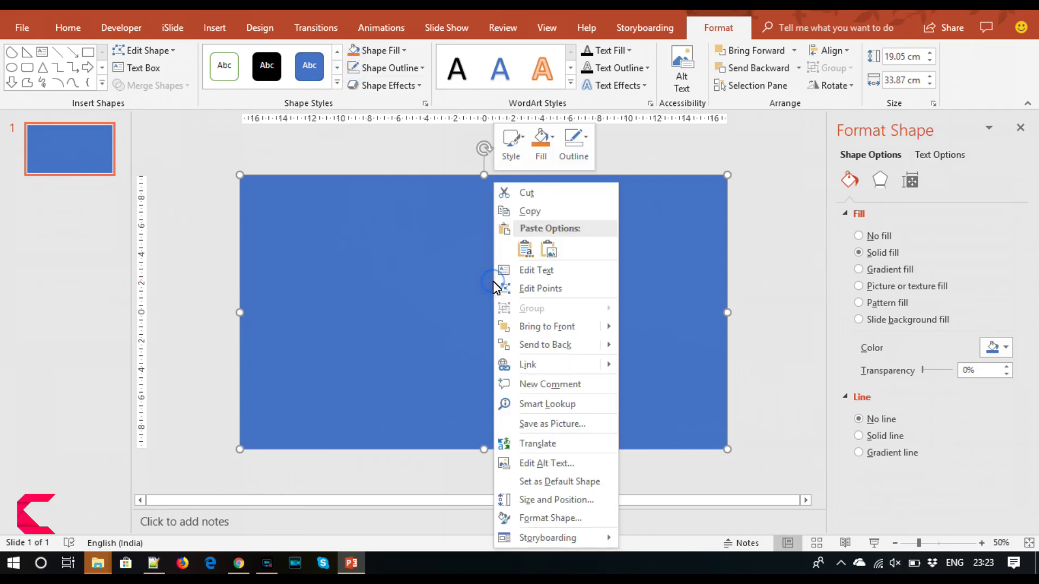
left_click(545, 344)
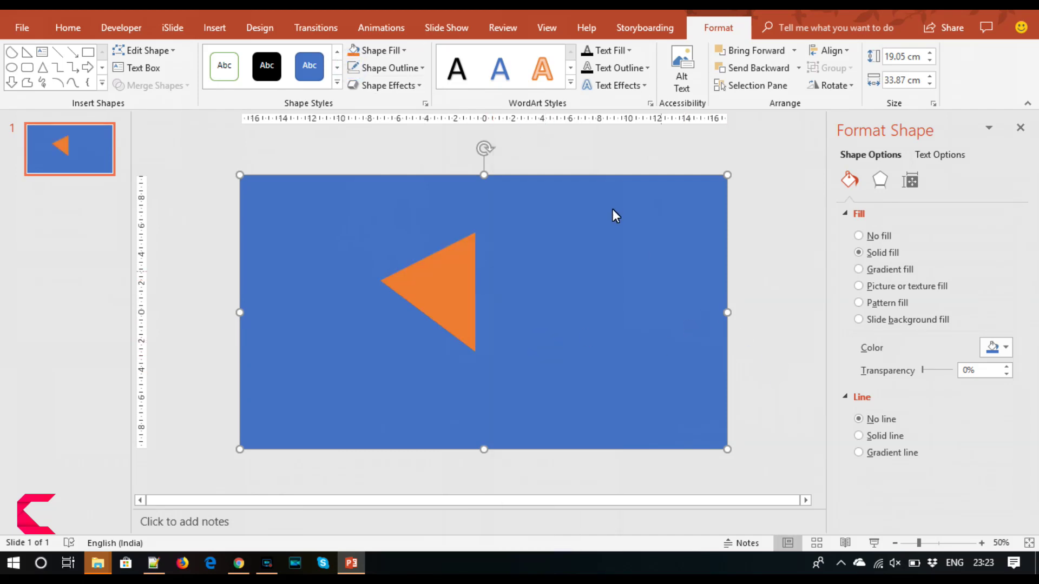
Step: Fill the overlay rectangle white and set its transparency to 22%
left_click(994, 347)
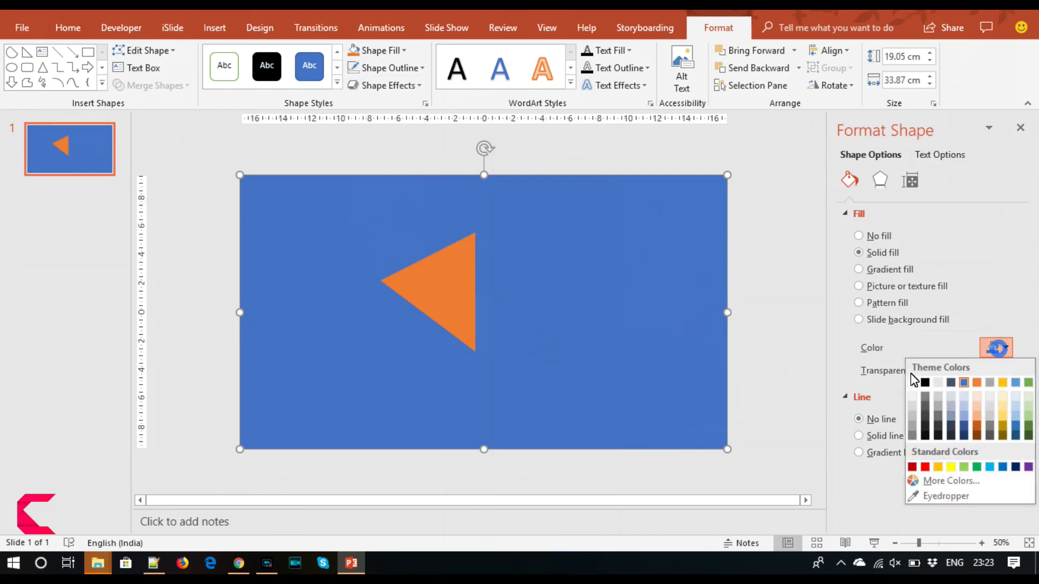
left_click(913, 385)
left_click_drag(924, 370, 935, 375)
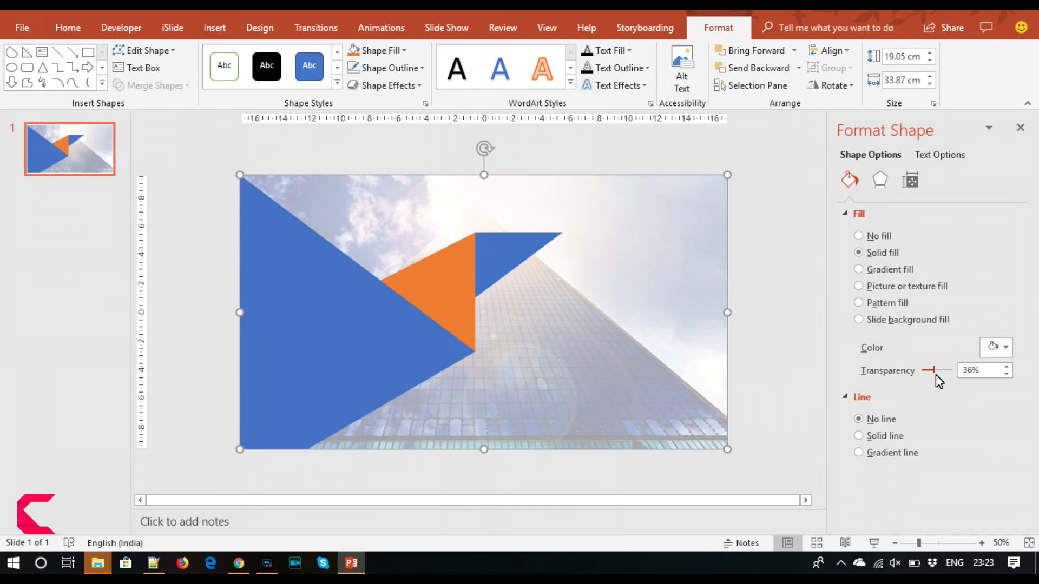
left_click_drag(936, 374, 928, 376)
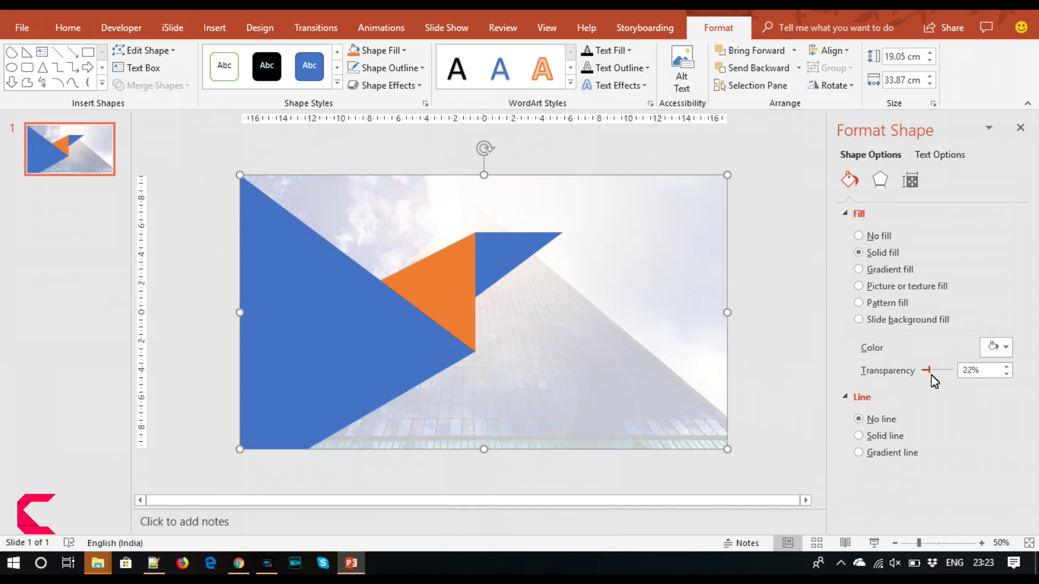
left_click(374, 332)
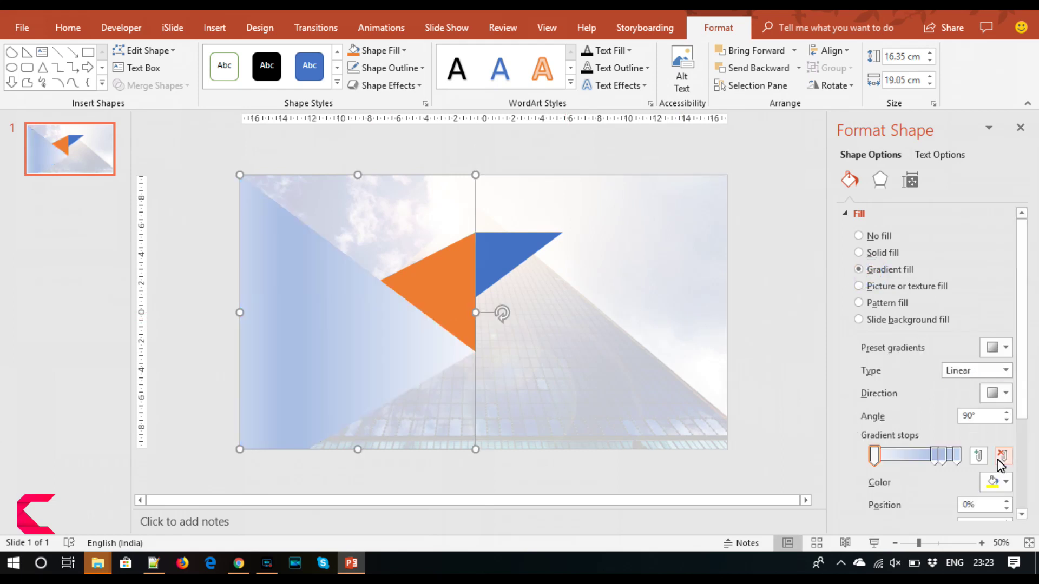
Step: Reduce the gradient to two stops and color the first stop bright cyan
left_click(1002, 455)
left_click(1002, 455)
left_click_drag(950, 460, 868, 455)
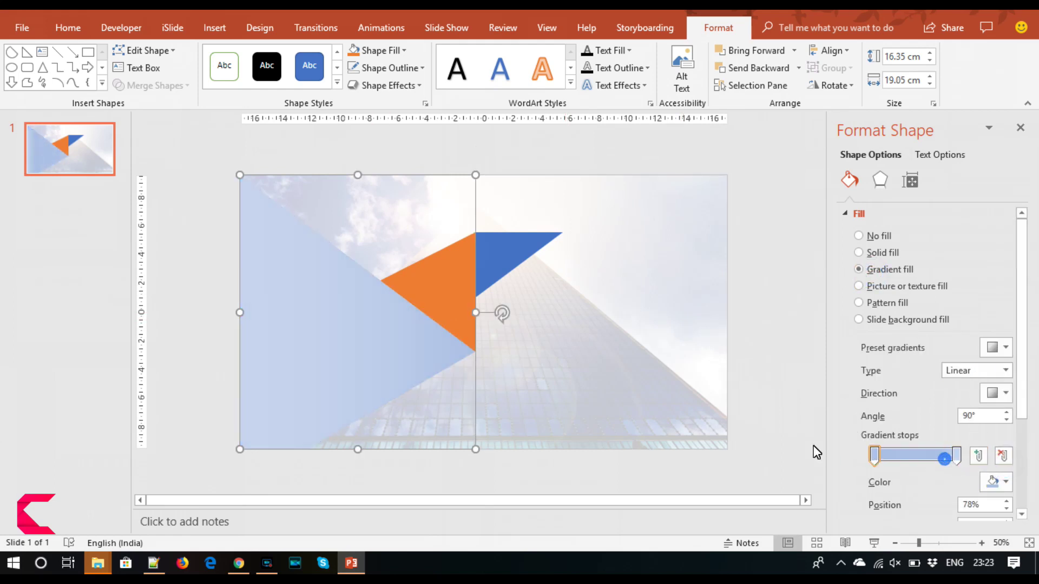
left_click(998, 481)
left_click(952, 447)
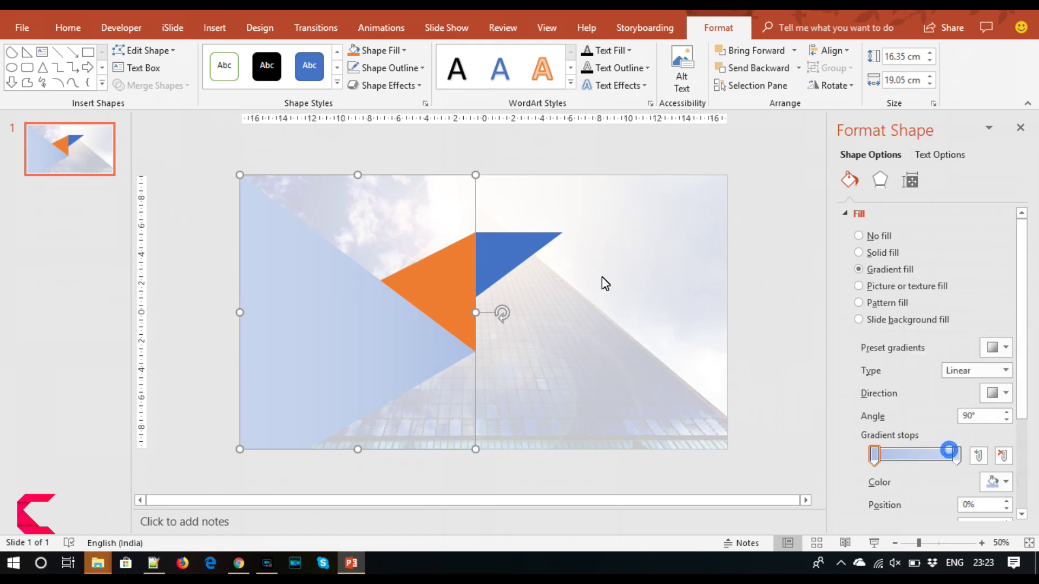
left_click(438, 146)
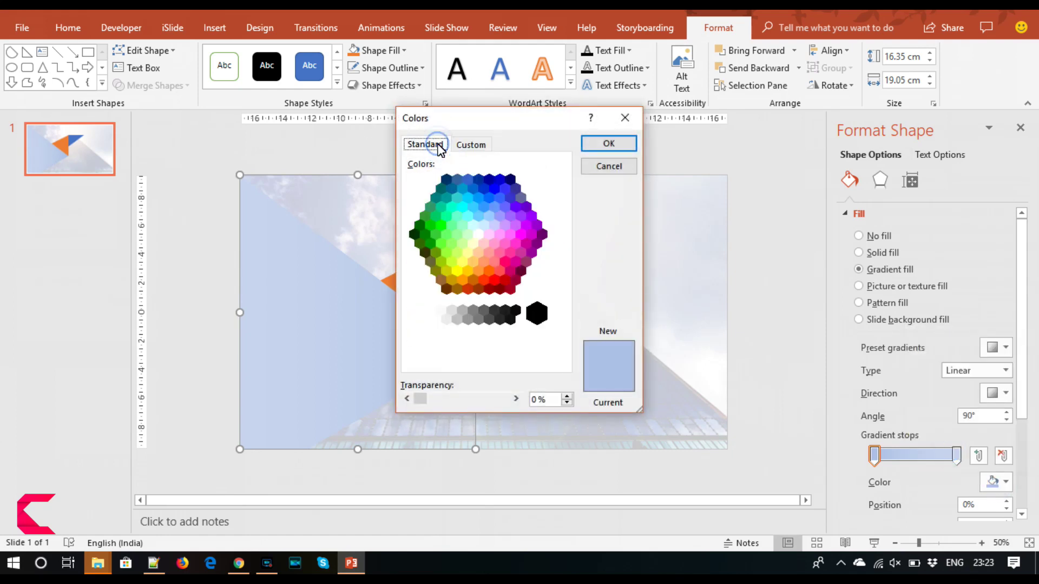
left_click(478, 186)
left_click(466, 197)
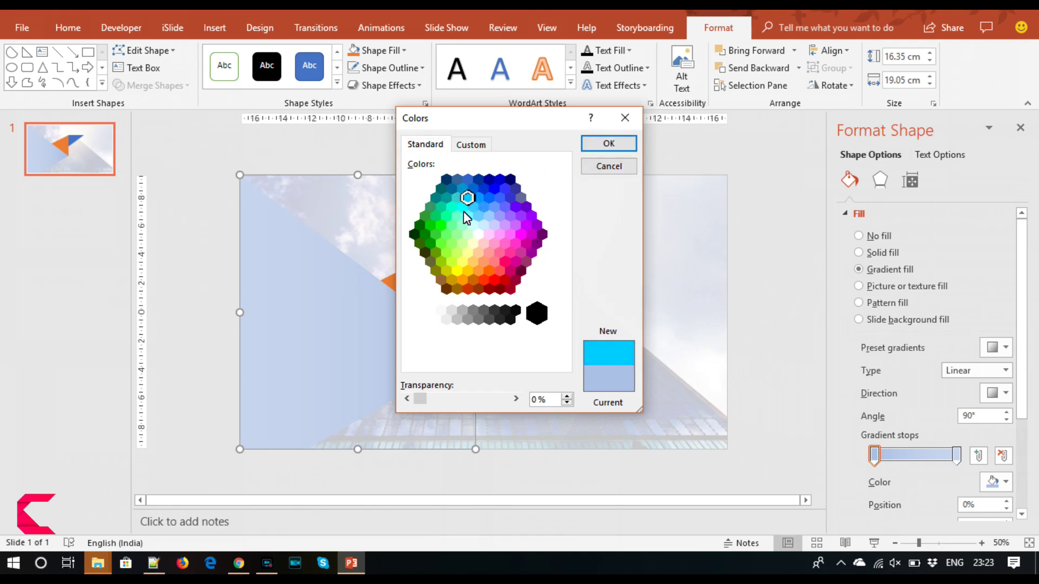
left_click(608, 144)
Step: Color the gradient's end stop purple
left_click(955, 454)
left_click(1005, 481)
left_click(952, 447)
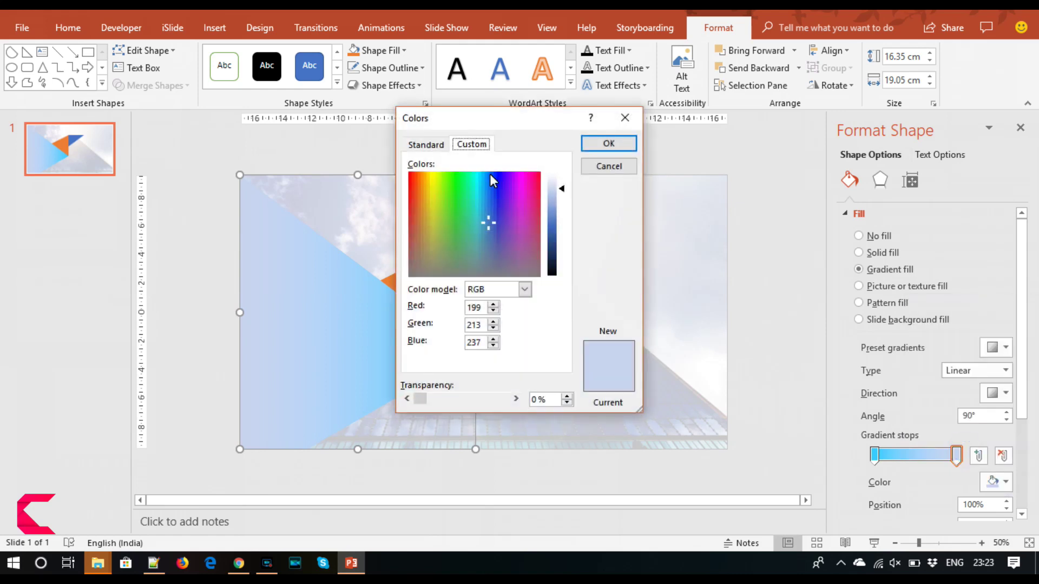
left_click(425, 144)
left_click(535, 224)
left_click(610, 143)
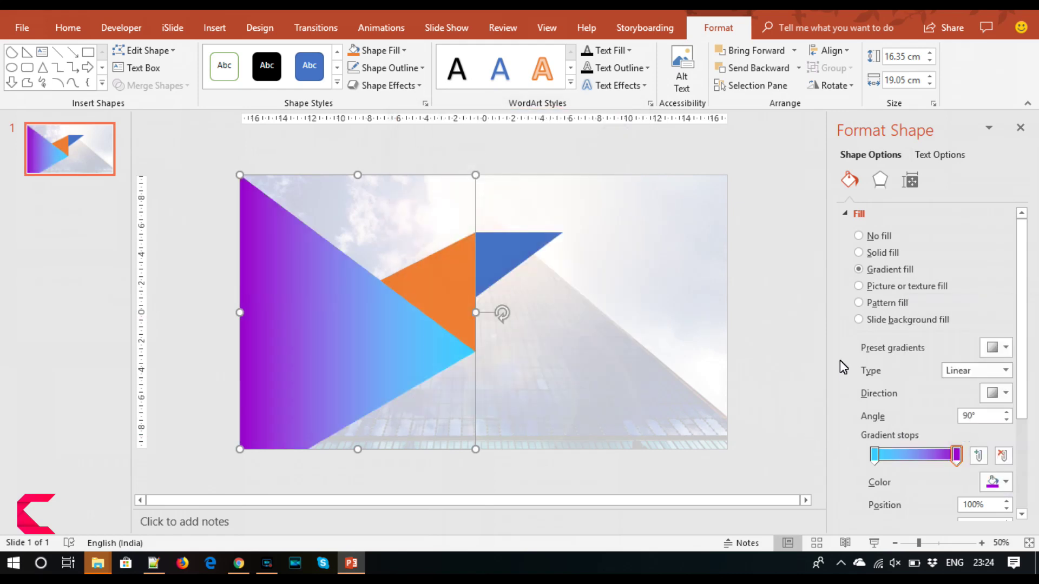
Step: Try the 135°, 225° and 315° direction presets, settling on a 90° gradient angle
left_click(1002, 395)
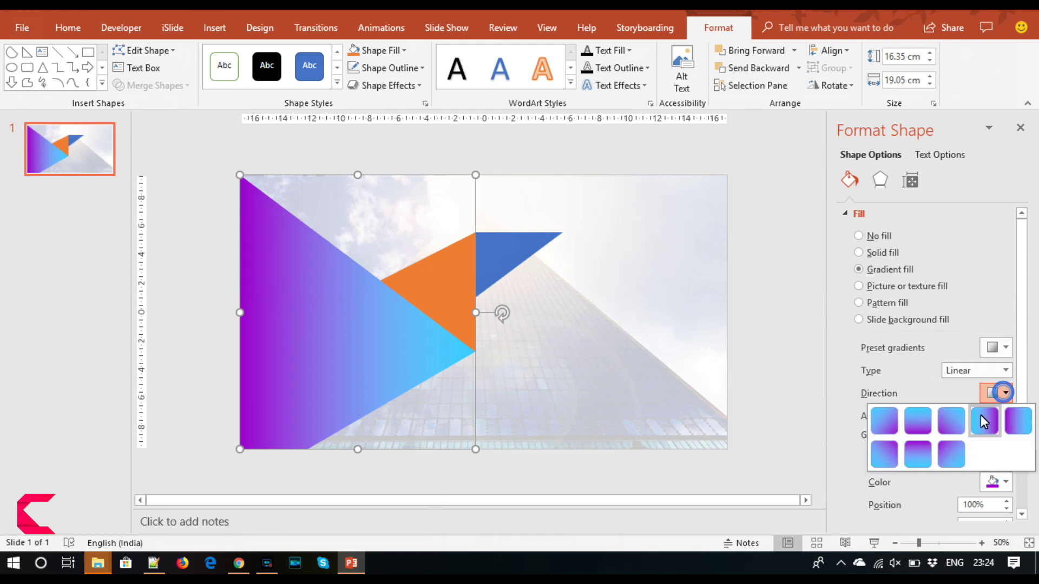
left_click(950, 423)
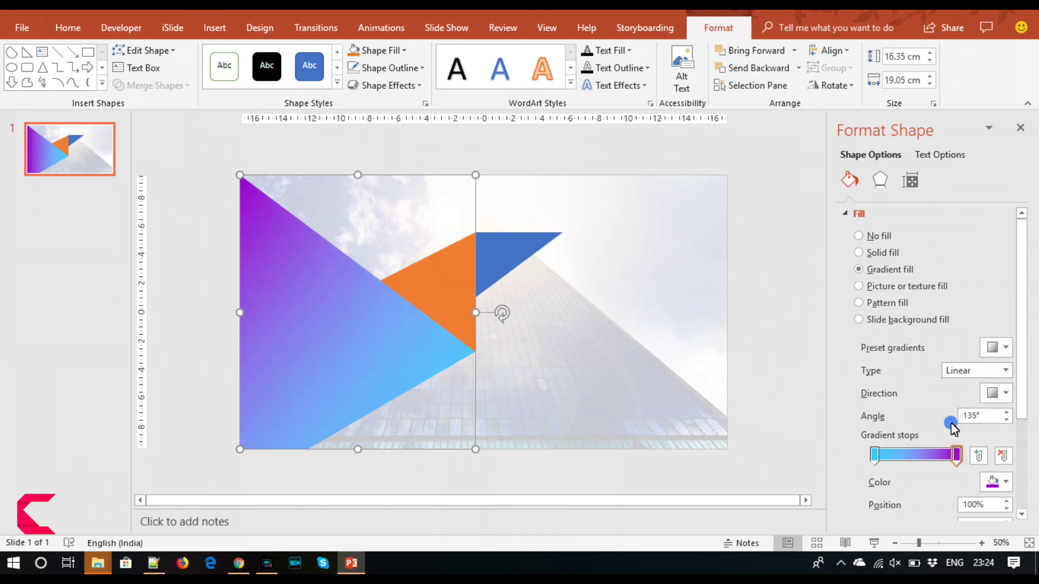
left_click(1003, 393)
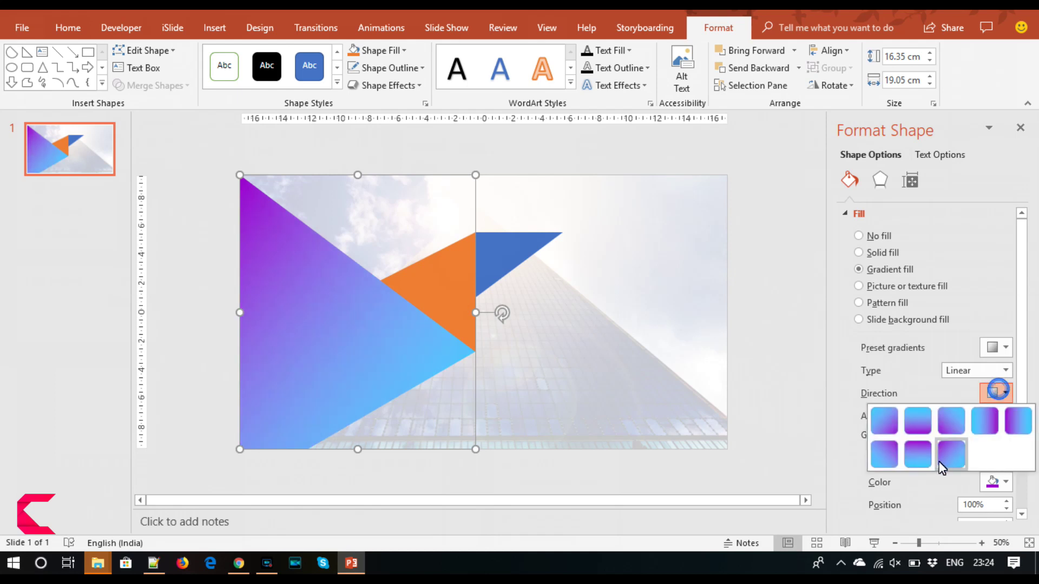
left_click(941, 456)
left_click(995, 393)
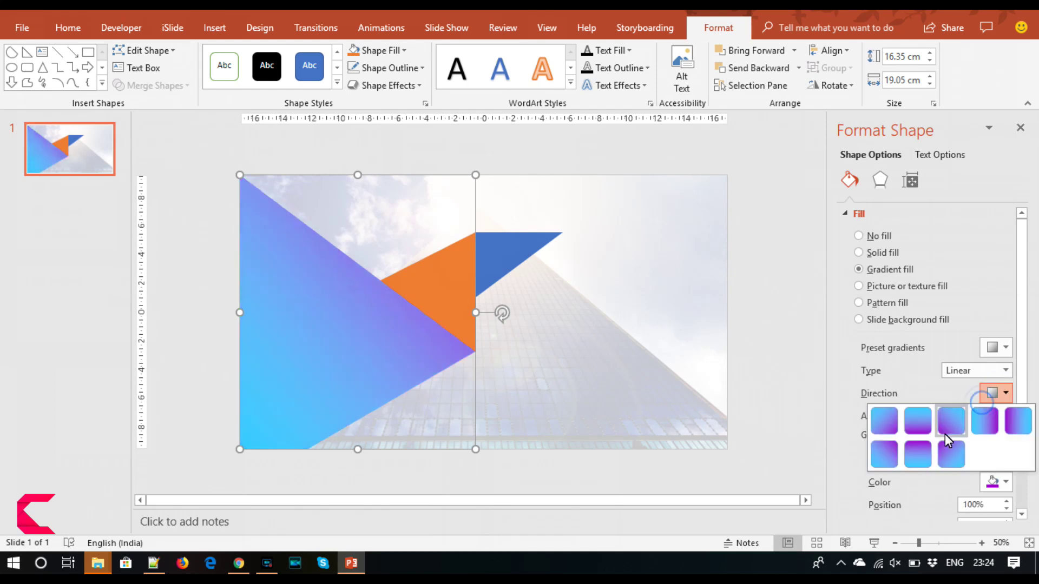
left_click(885, 459)
left_click(1005, 393)
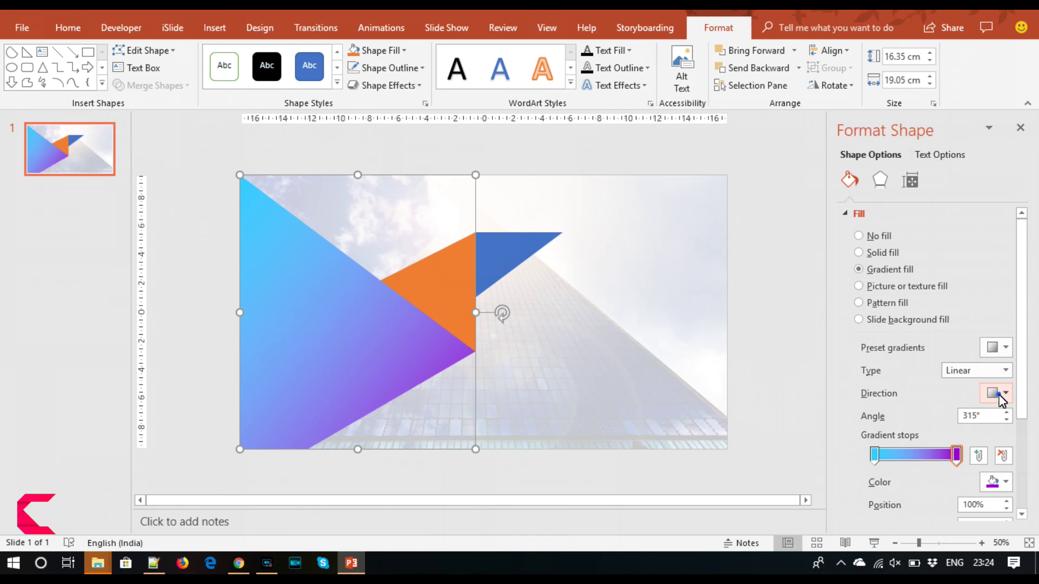
left_click(957, 423)
left_click(1005, 393)
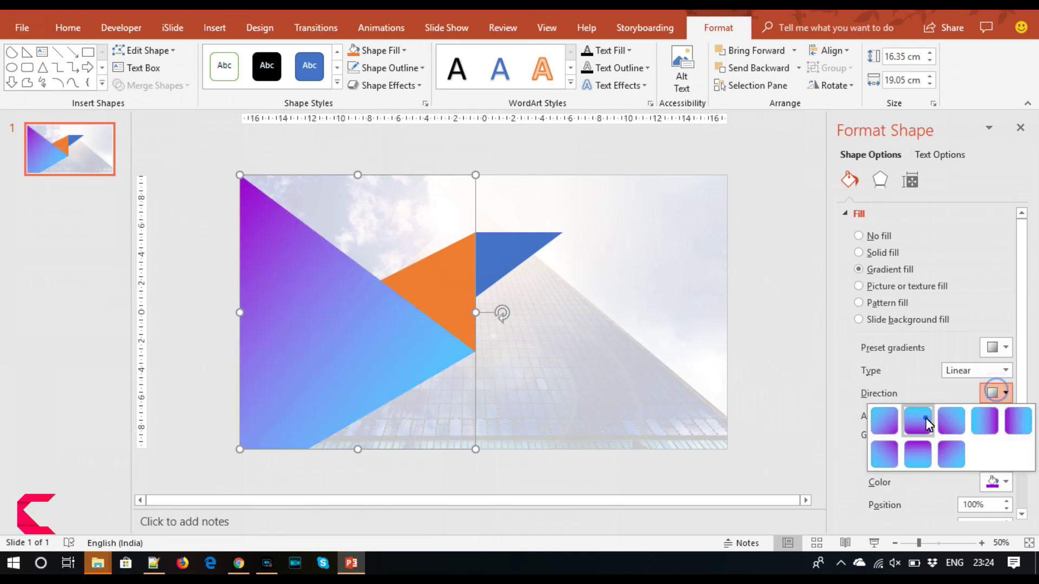
left_click(920, 421)
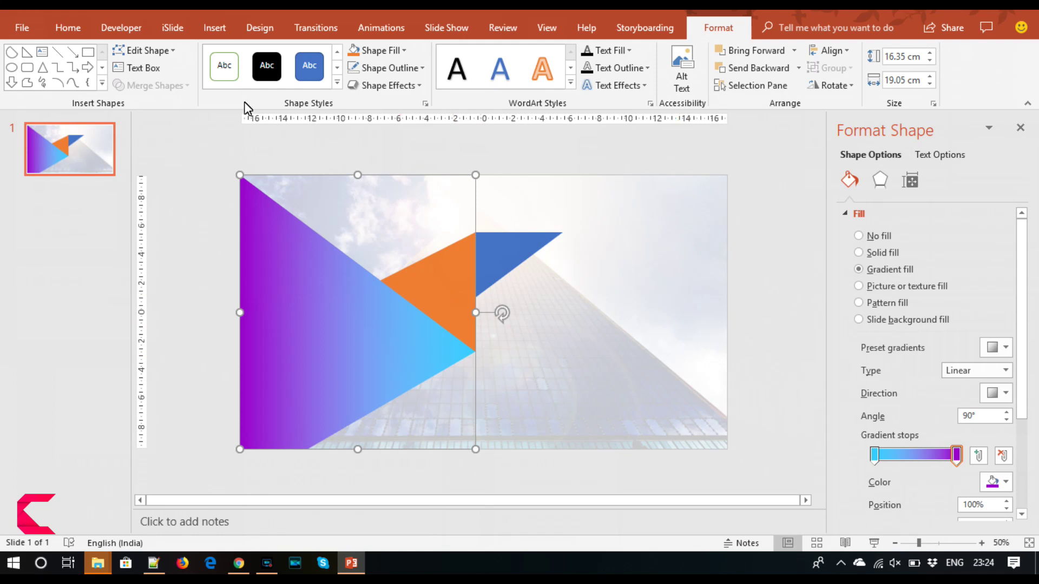
left_click(68, 28)
Step: Format-paint the large triangle's gradient onto the orange and small blue triangles
left_click(43, 87)
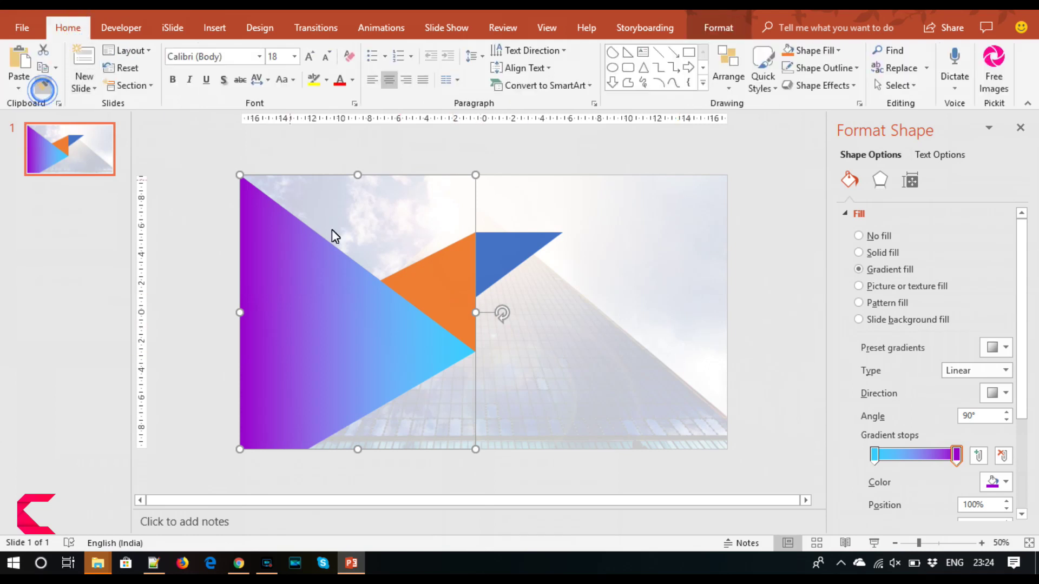
left_click(421, 287)
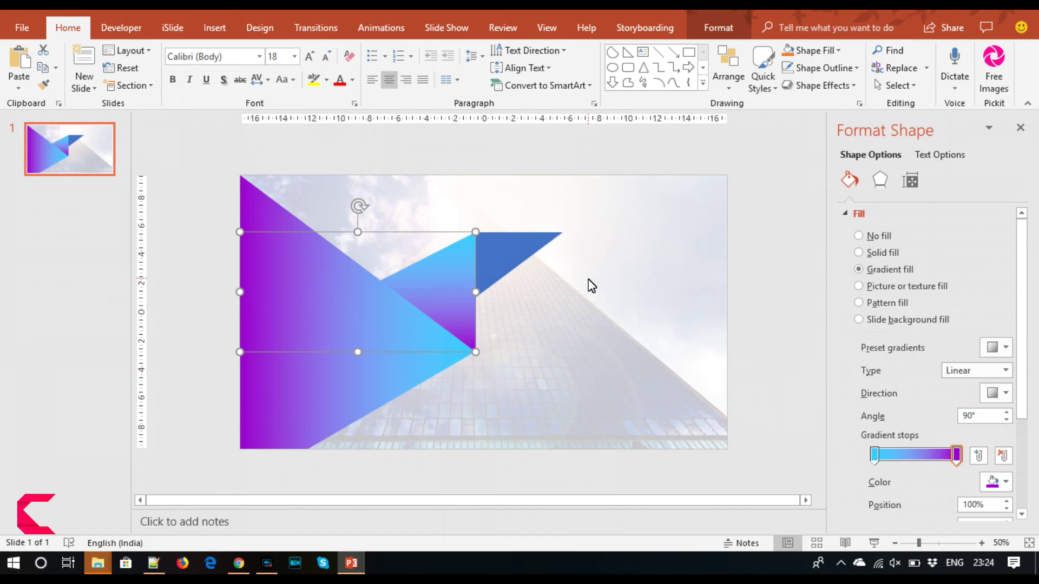
left_click(39, 86)
left_click(501, 259)
left_click(745, 314)
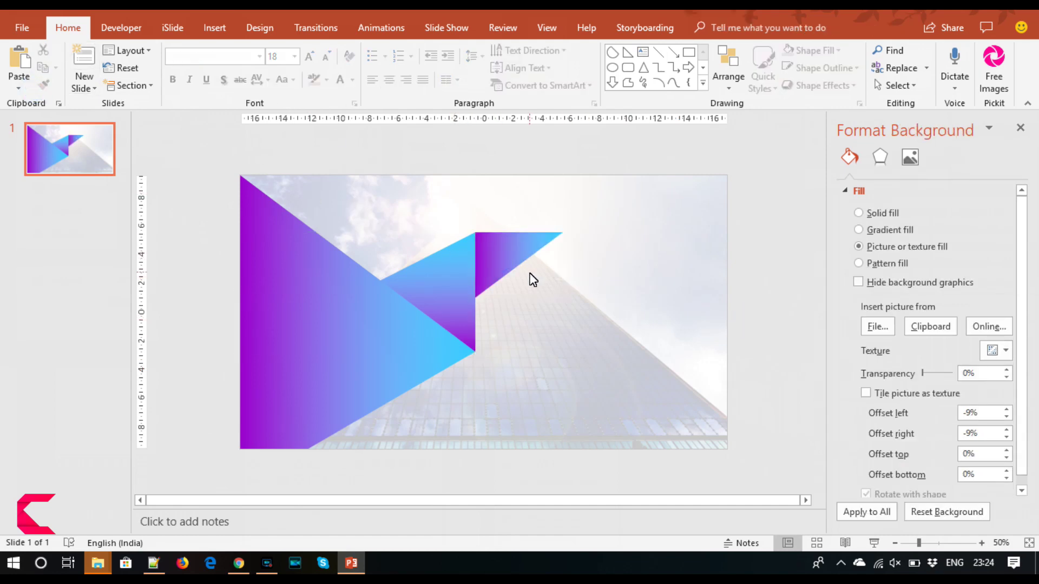
Step: Move the small triangle's first gradient stop to 19%
left_click(502, 259)
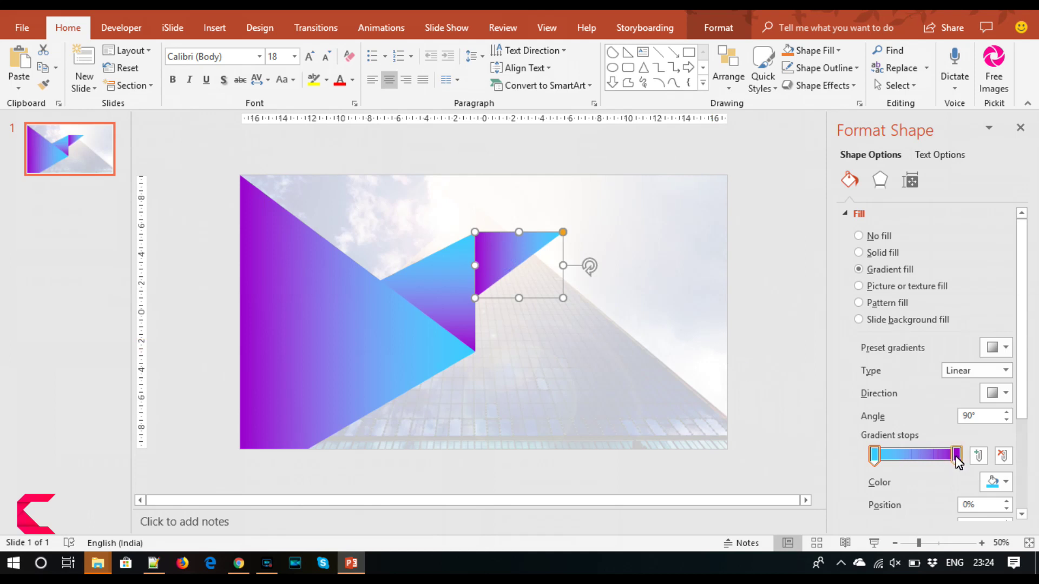
left_click_drag(877, 457, 879, 461)
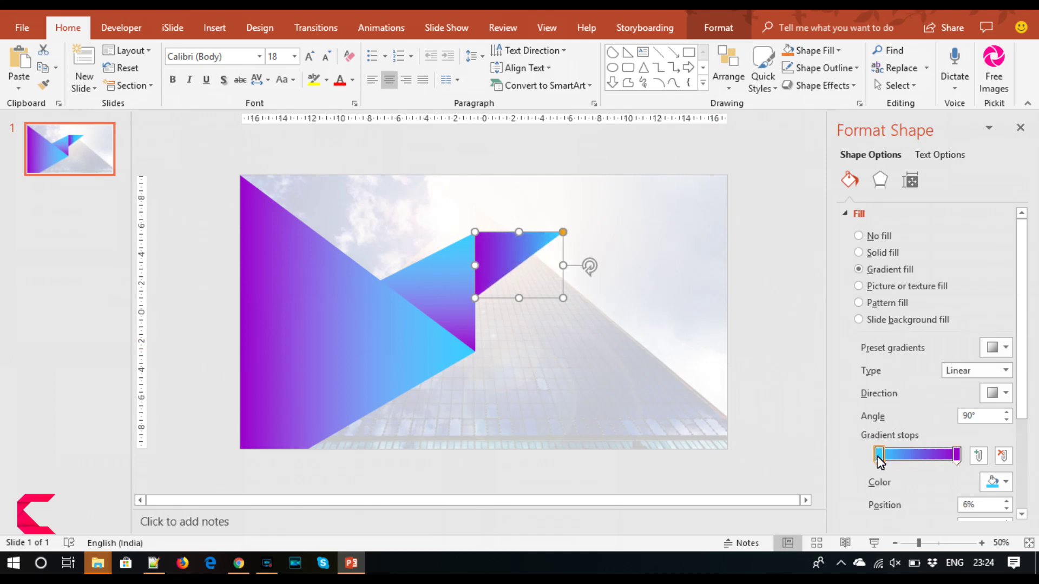
left_click_drag(890, 457, 892, 458)
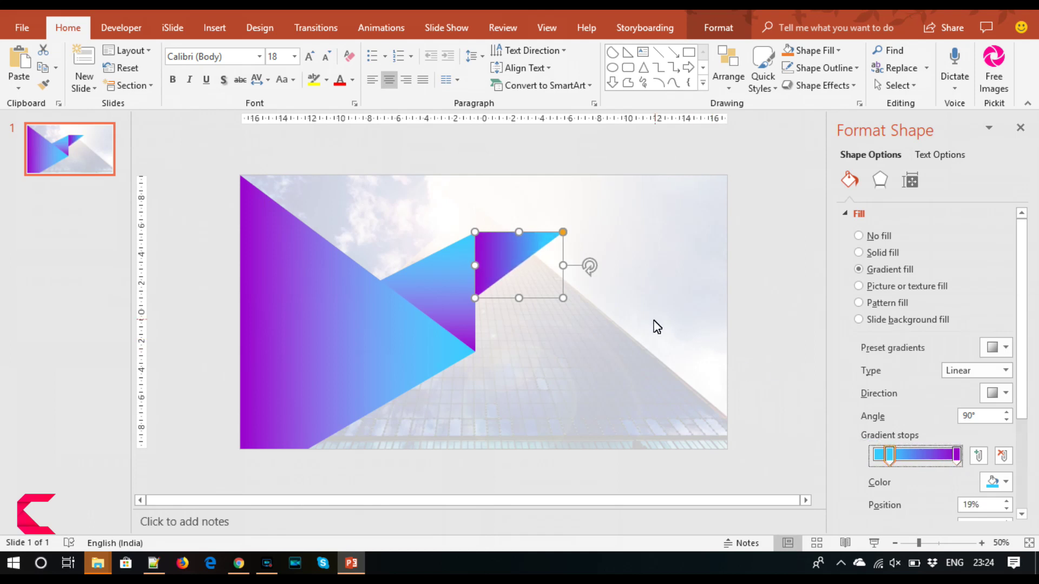
left_click(799, 359)
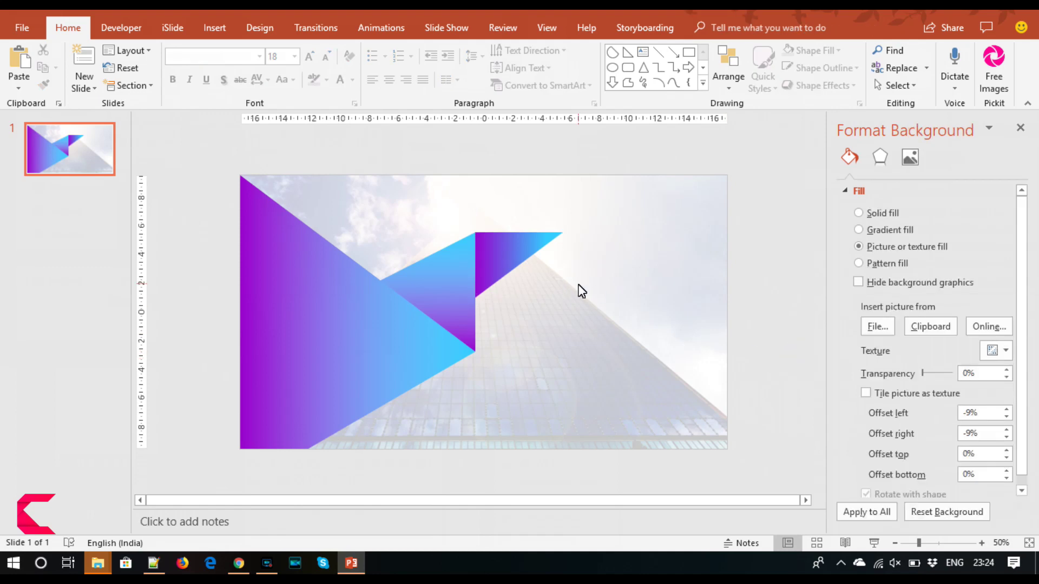
Step: Give the full-slide photo overlay a dark navy fill at 10% transparency
left_click(615, 360)
left_click(996, 348)
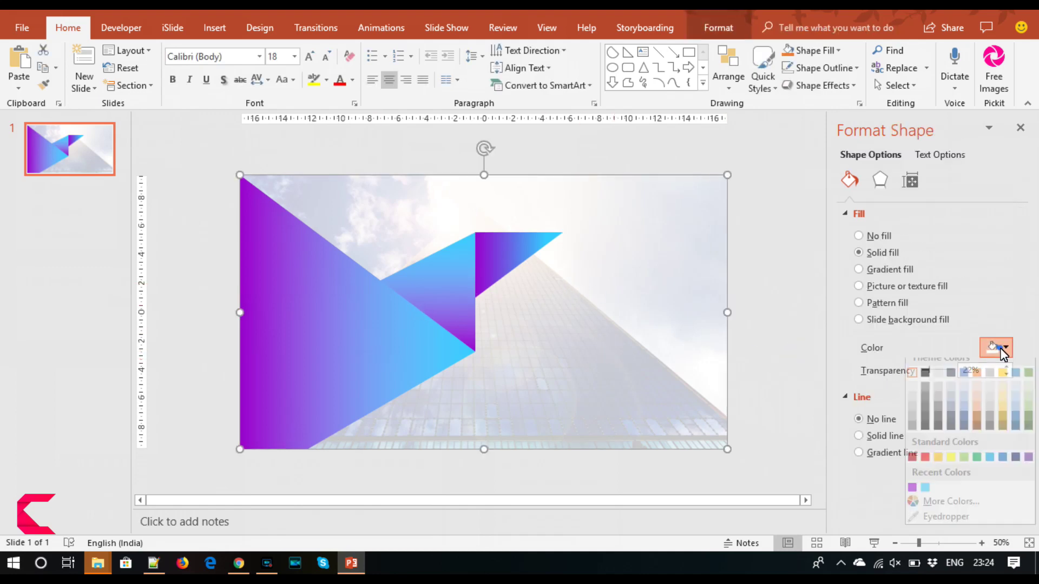
left_click(962, 436)
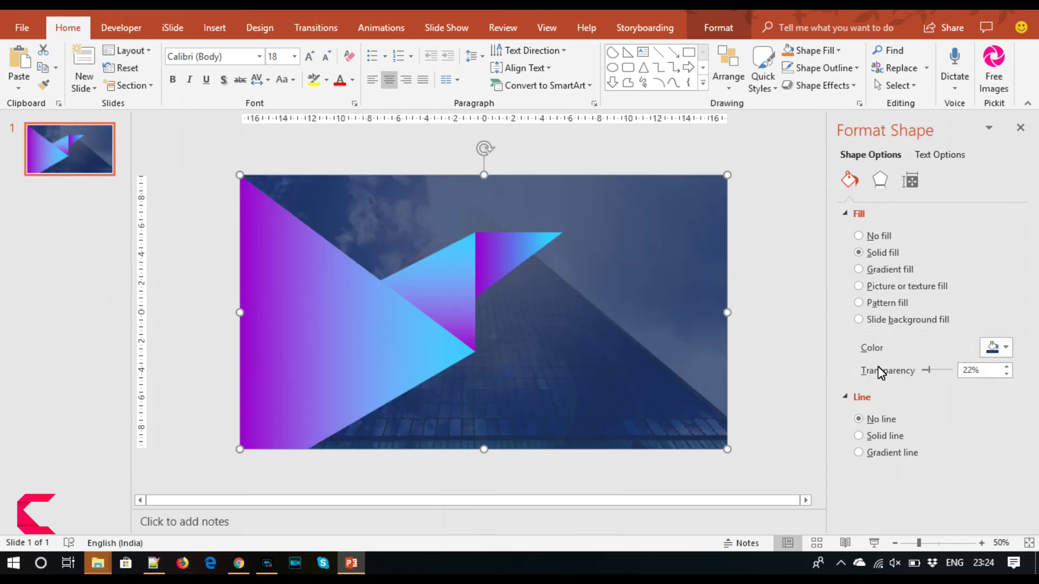
left_click_drag(926, 371, 923, 371)
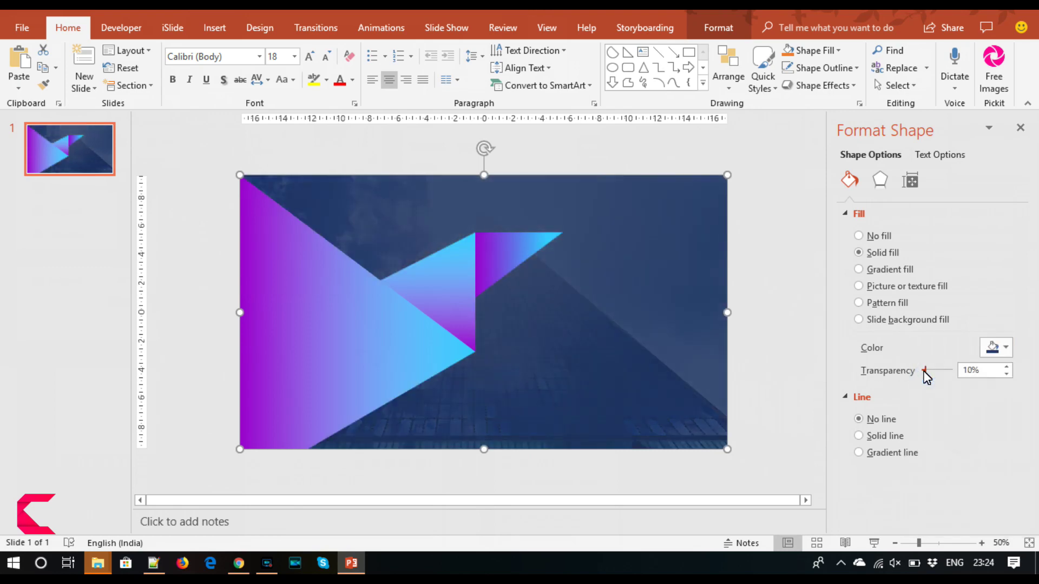
left_click_drag(923, 370, 924, 370)
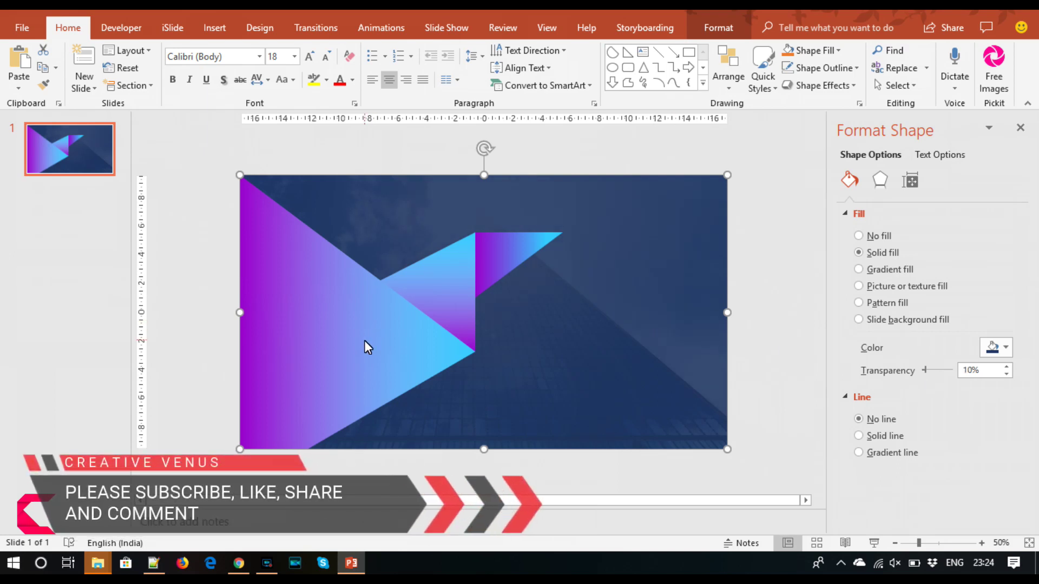
left_click(398, 331)
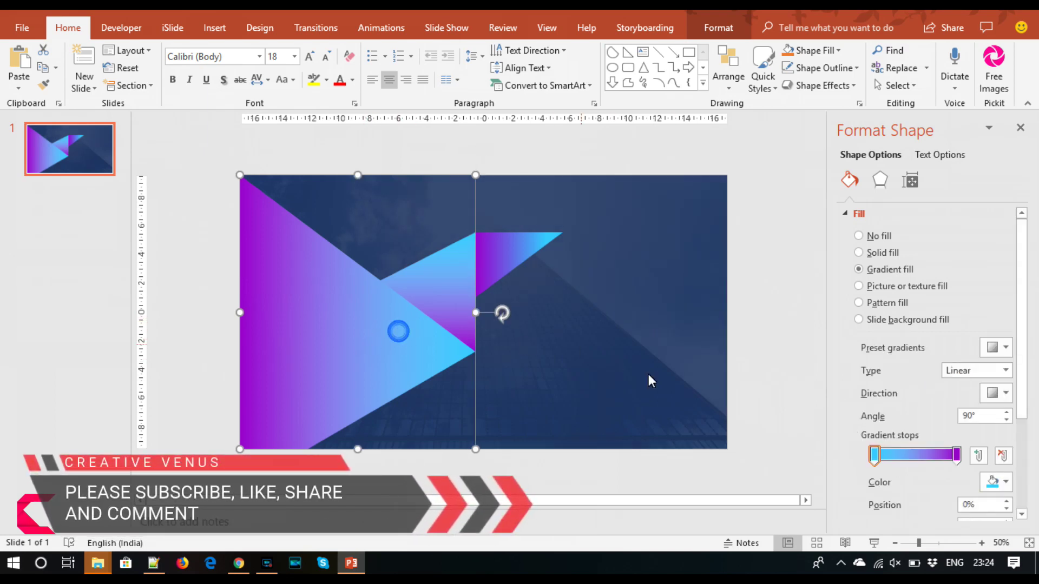
Step: Change the large triangle's gradient end stop to a brighter violet purple via More Colors
left_click(956, 455)
left_click(995, 482)
left_click(697, 313)
left_click(543, 234)
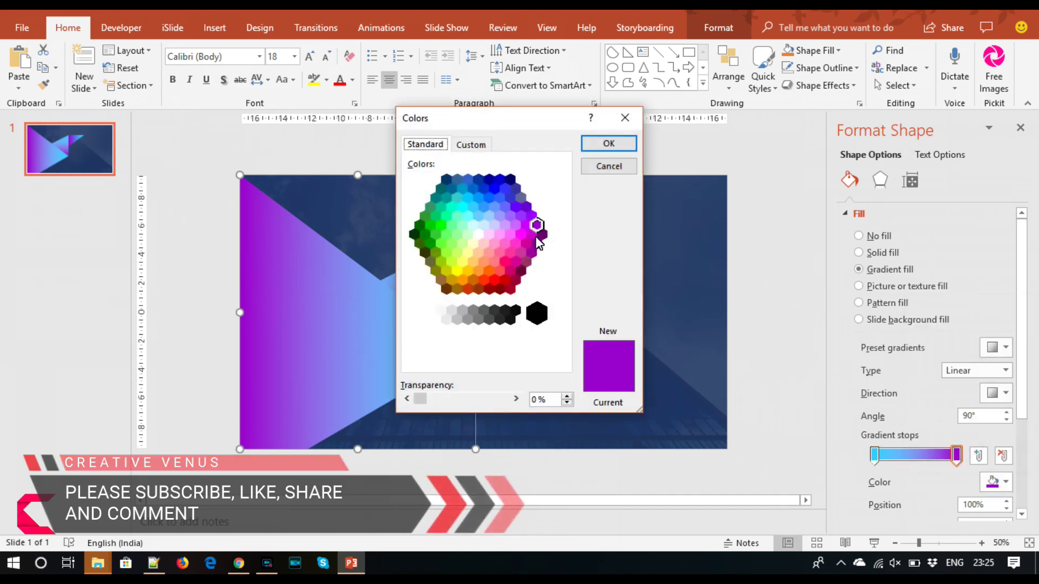
left_click(620, 145)
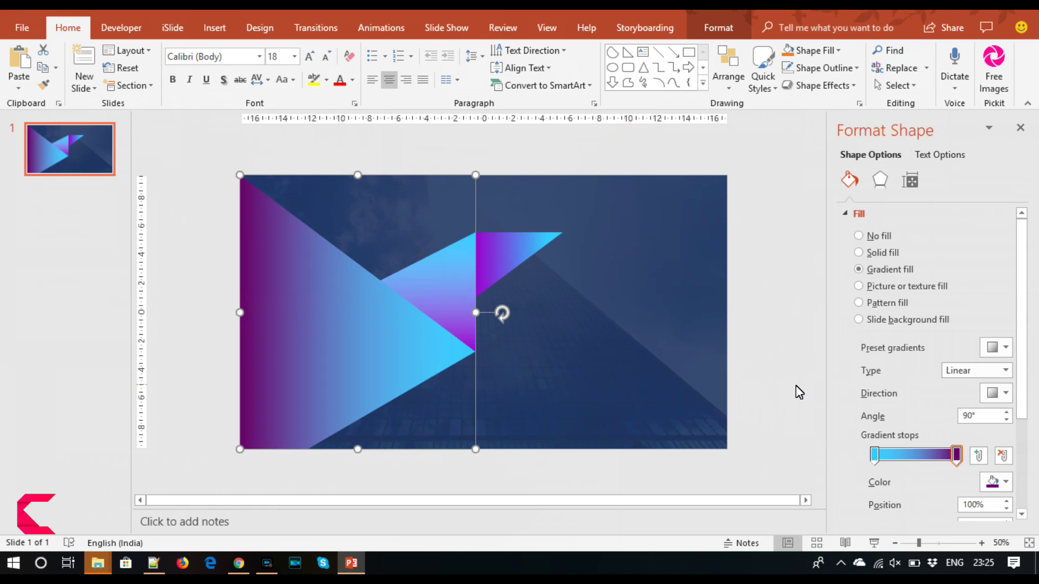
left_click(996, 482)
left_click(975, 456)
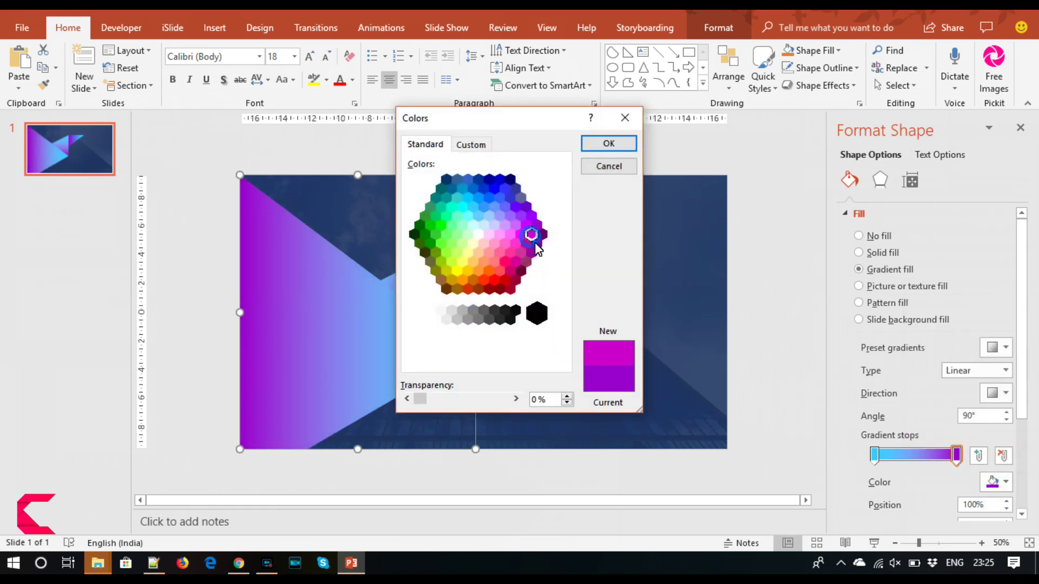
left_click(599, 151)
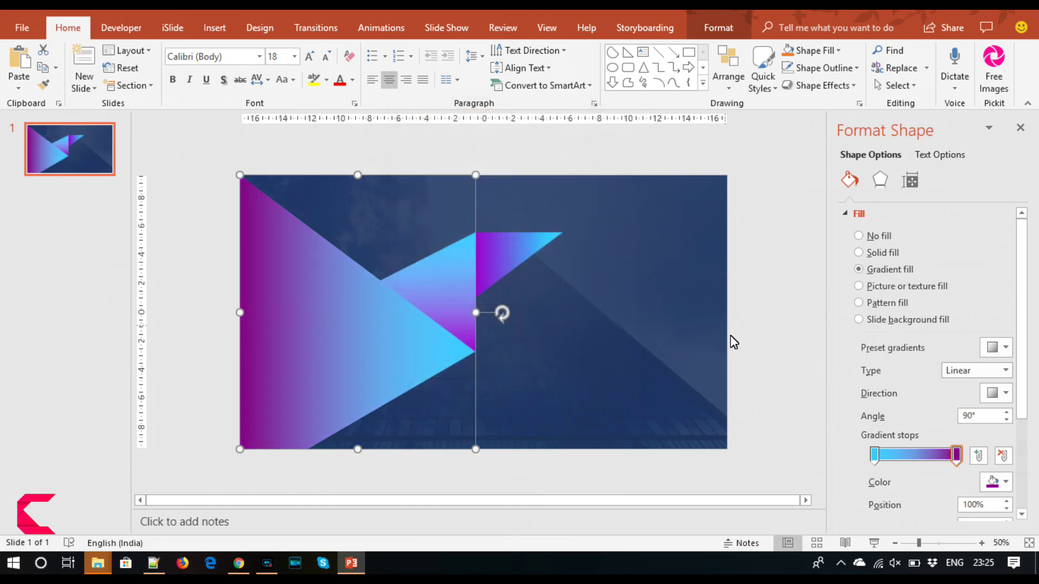
left_click(781, 351)
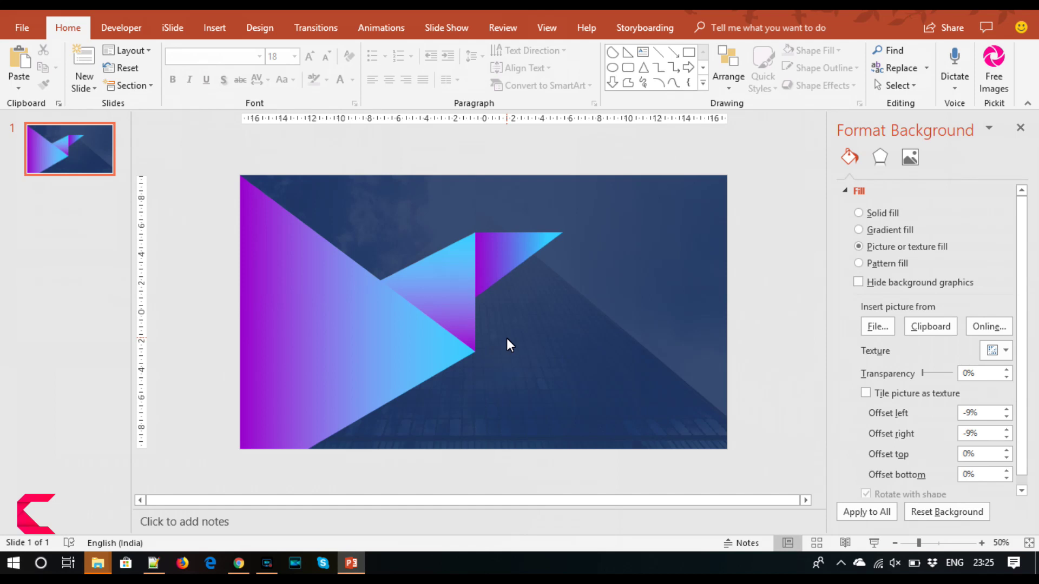
Step: Insert an isosceles triangle and rotate it right 90° so it points left
left_click(221, 29)
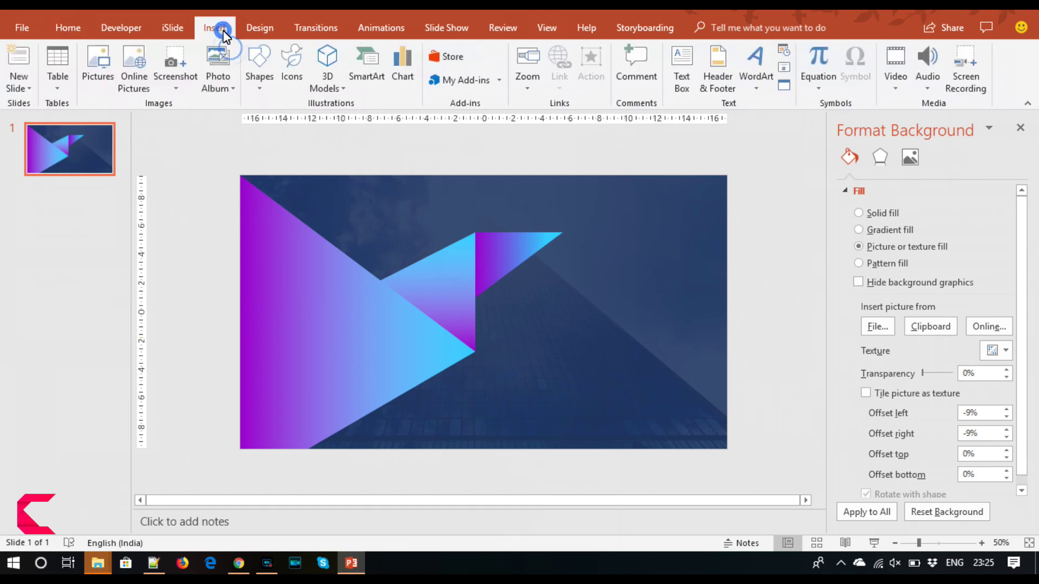
left_click(262, 73)
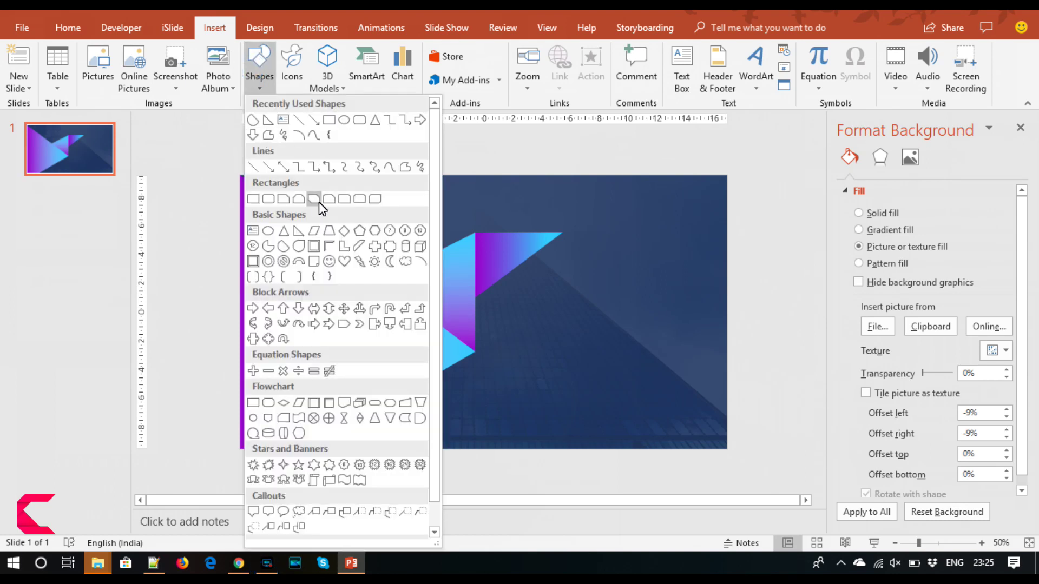
left_click(285, 231)
left_click_drag(553, 271, 718, 439)
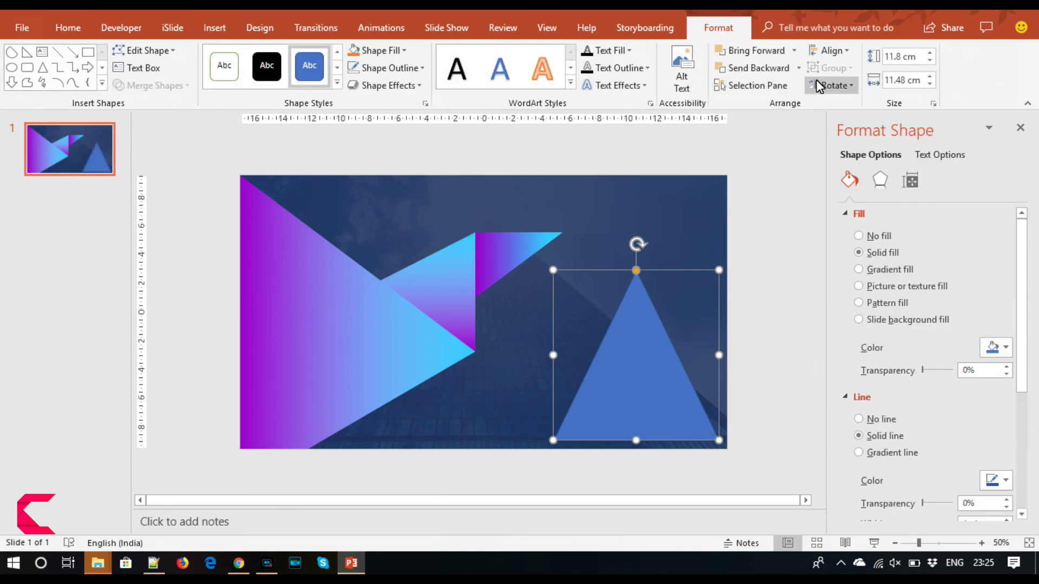
left_click(818, 86)
left_click(822, 122)
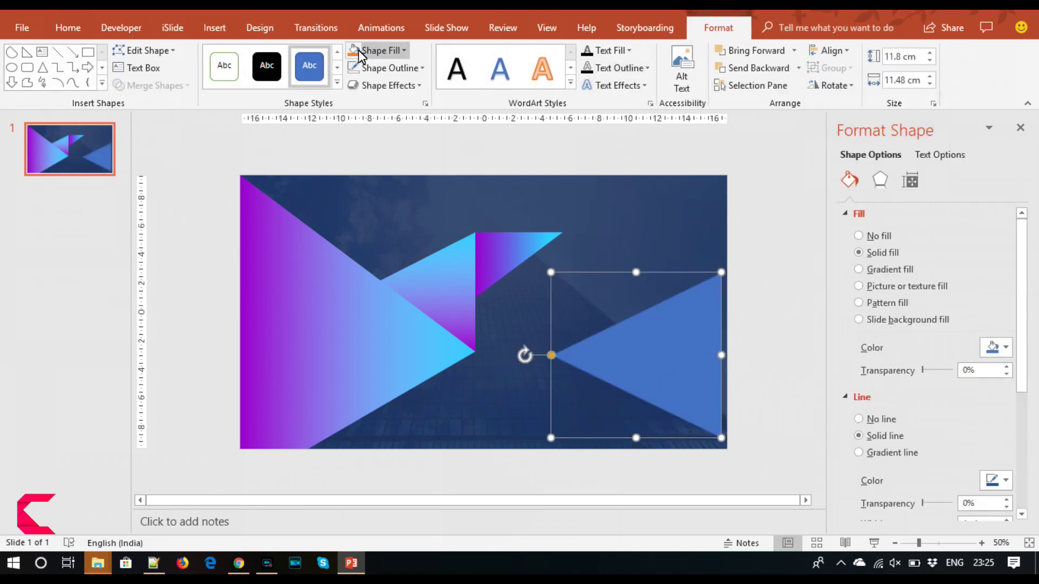
Step: Stretch the triangle to 33.87 × 19.05 cm, base on the right edge, tip at the left edge
left_click_drag(668, 358, 674, 261)
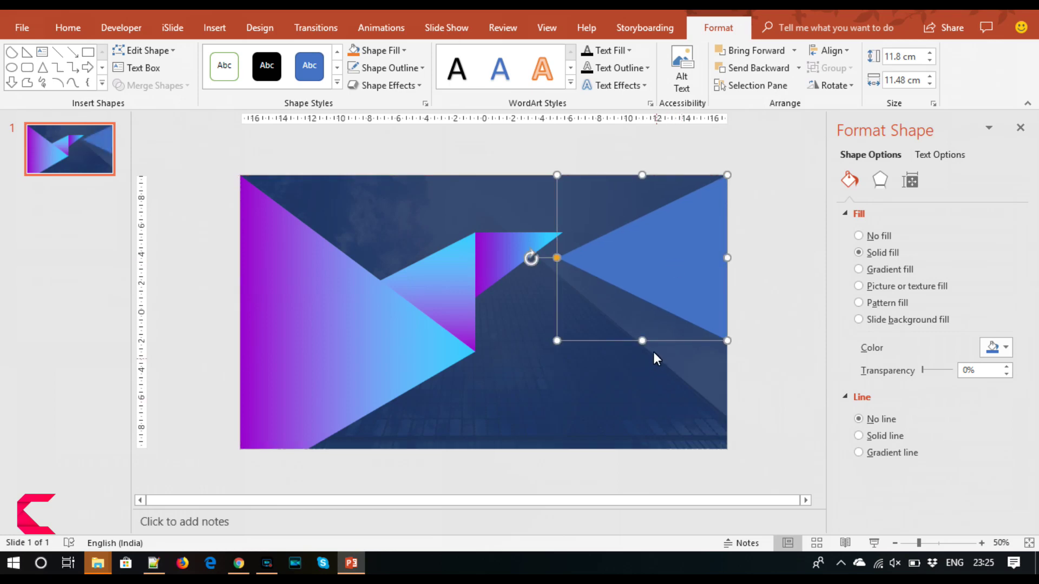
left_click_drag(642, 341, 642, 449)
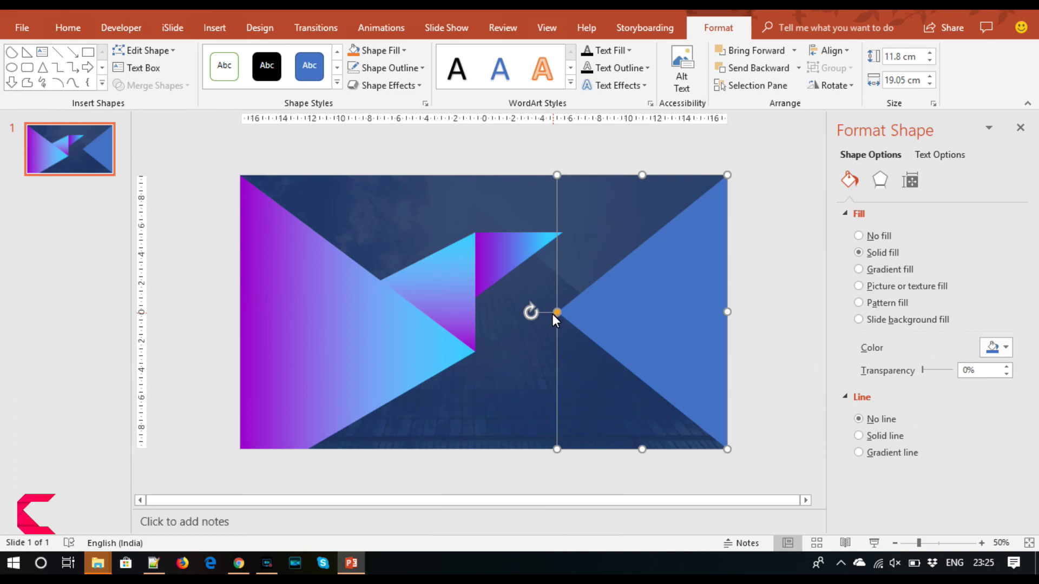
left_click_drag(553, 314, 239, 325)
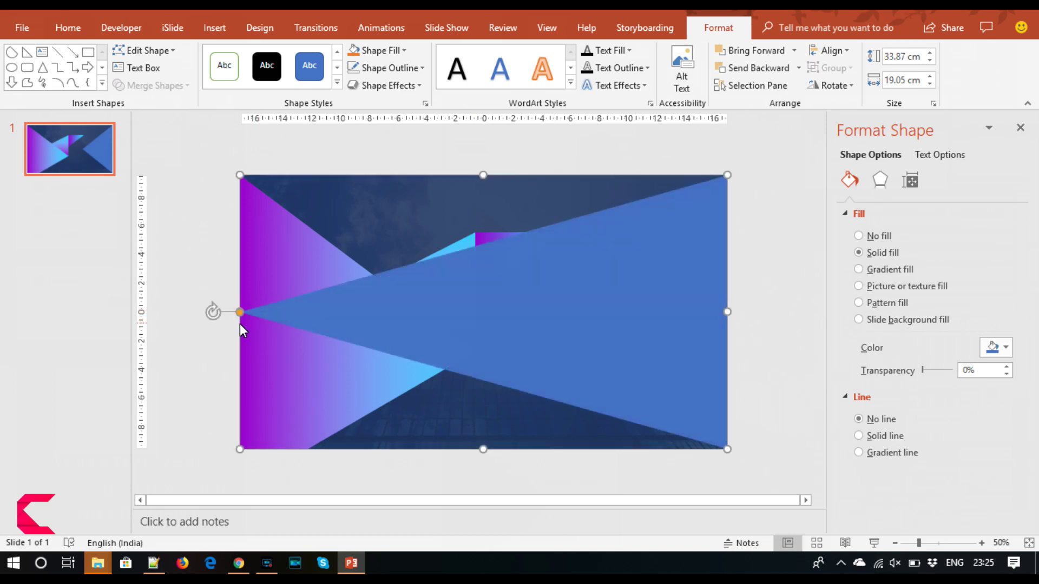
right_click(536, 319)
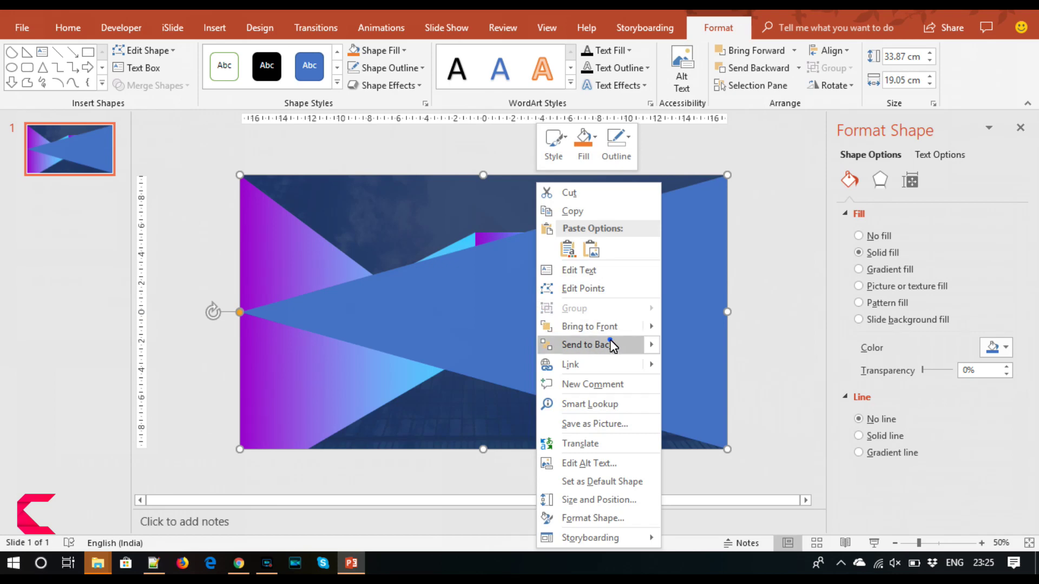
Step: Send the blue triangle backward and the dark overlay to the back
left_click(606, 344)
right_click(560, 416)
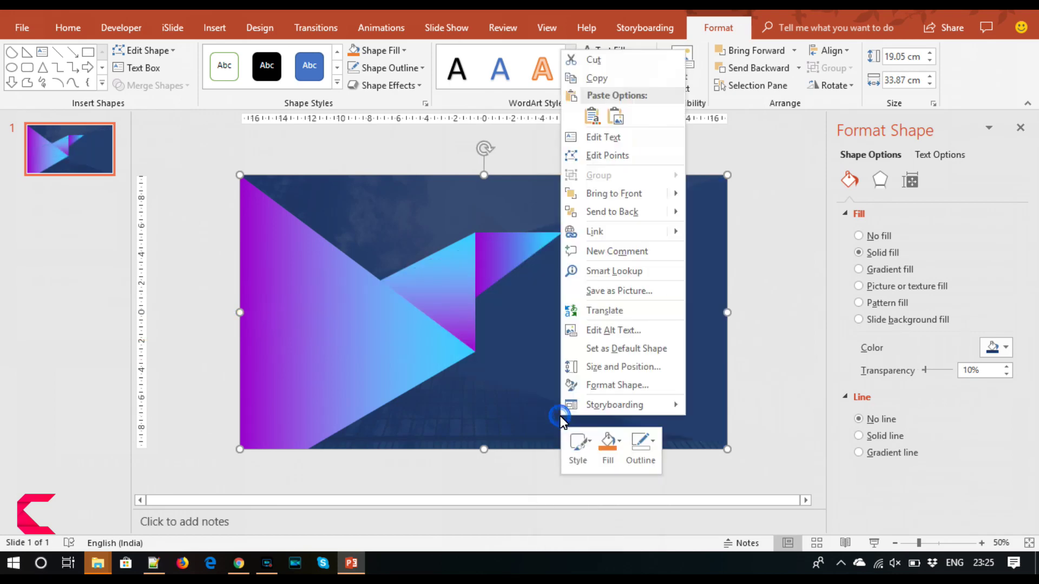
left_click(638, 213)
left_click(638, 300)
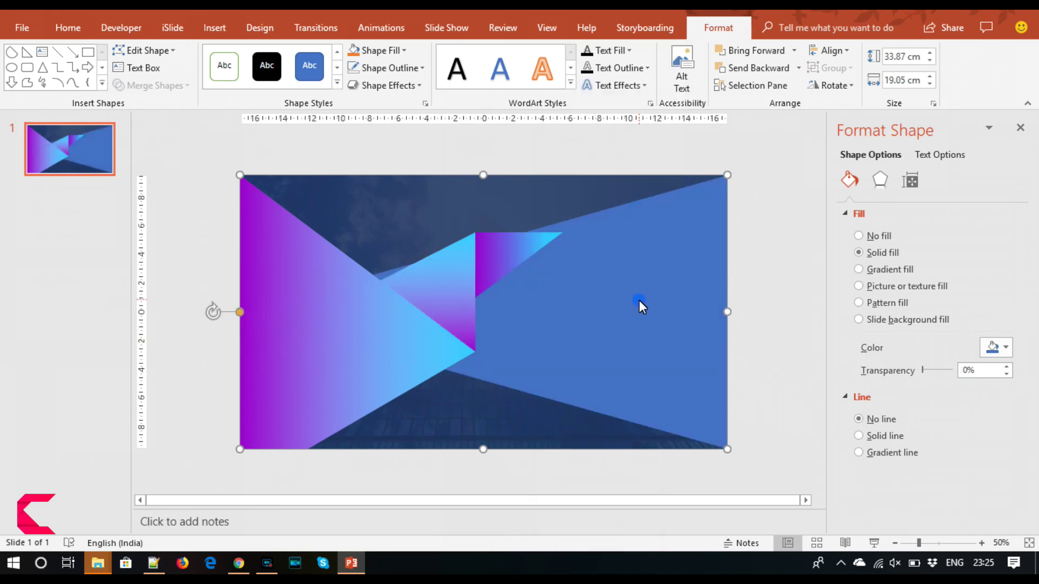
Step: Paste a duplicate of the blue triangle on top of the other shapes
left_click(522, 431)
left_click(611, 379, "shift")
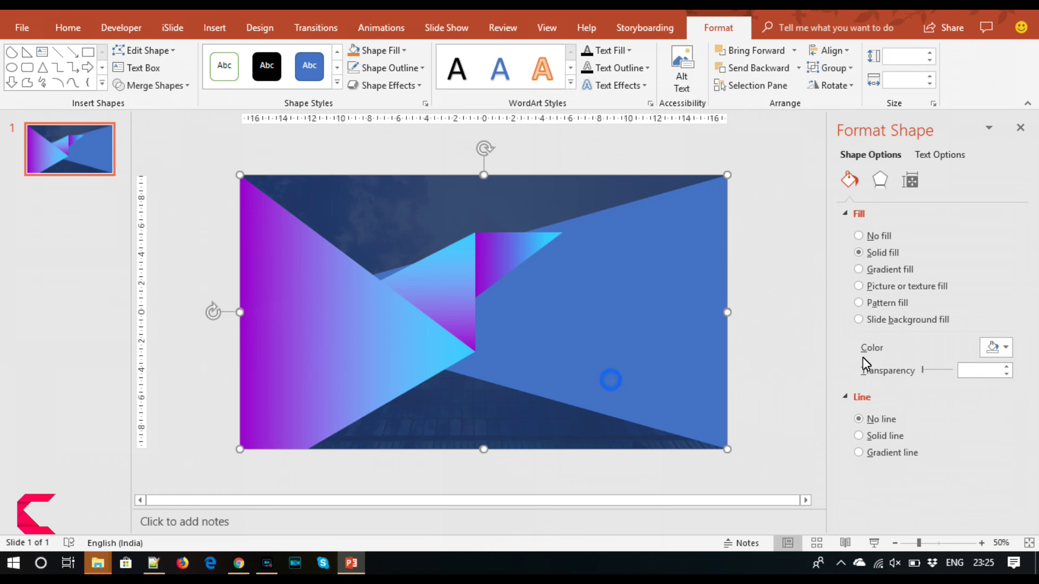
left_click(744, 346)
left_click(645, 324)
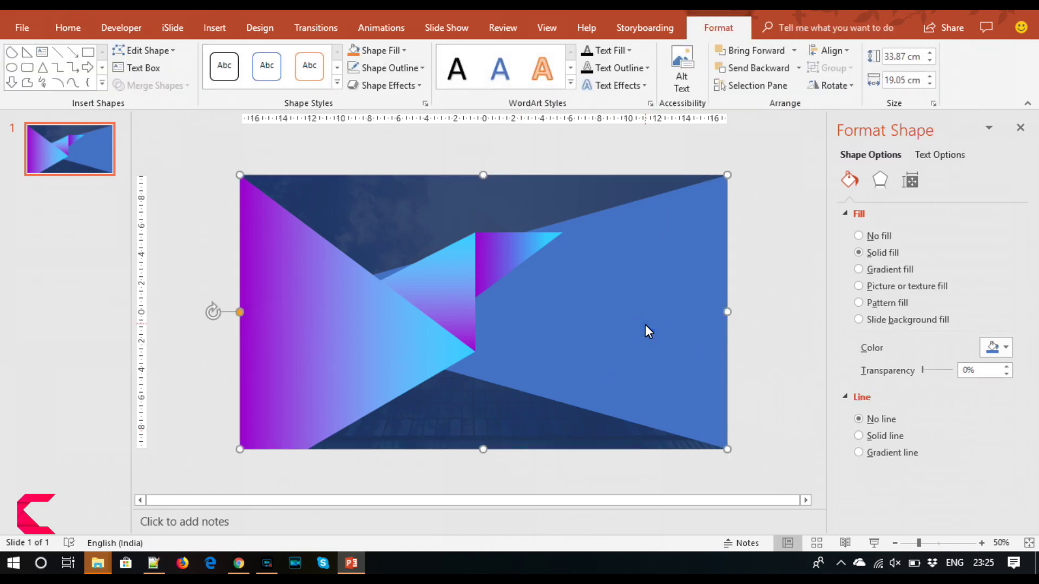
key("ctrl+v")
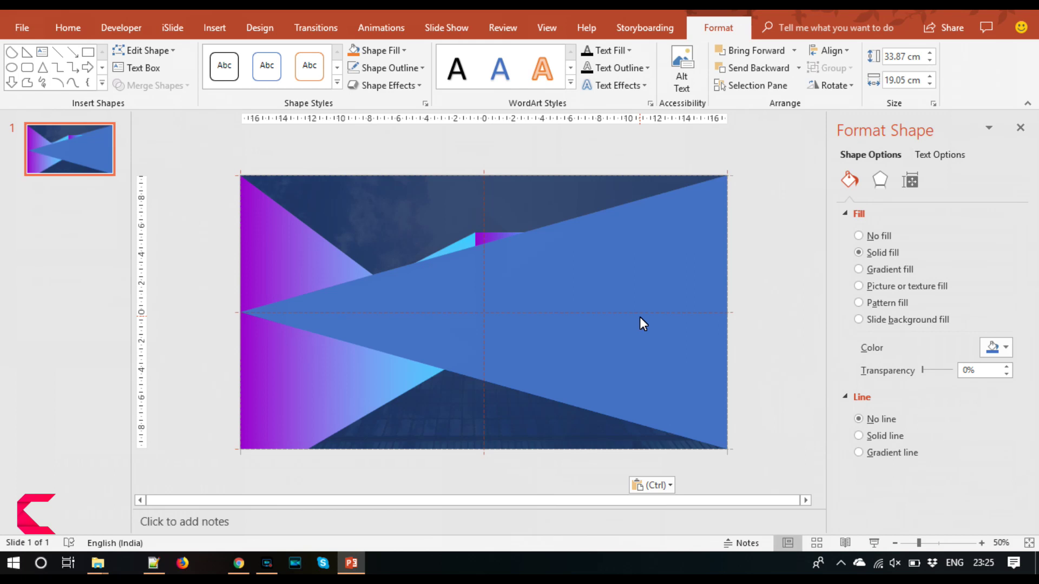
left_click(640, 318)
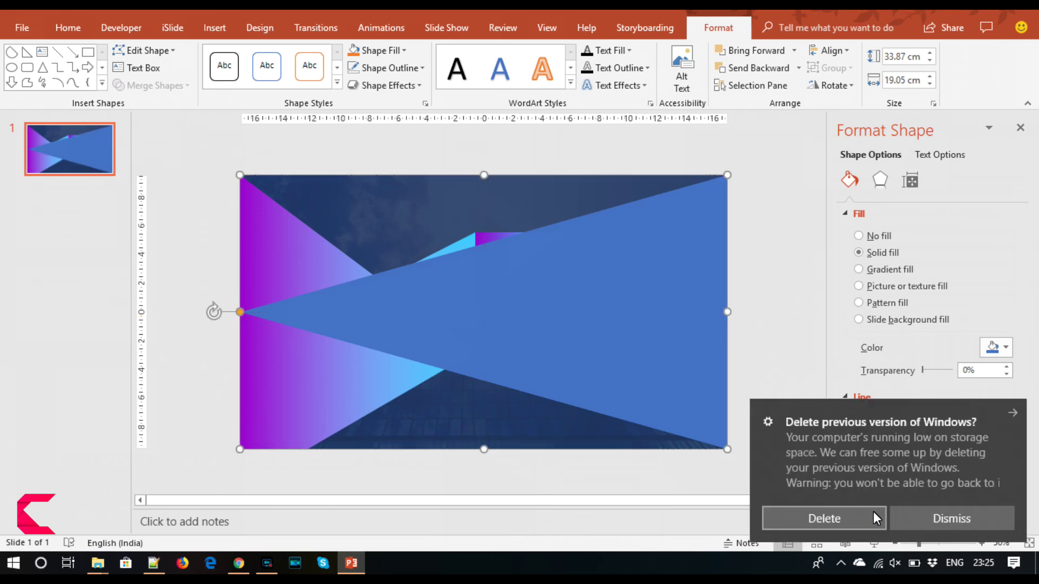
Step: Select the dark overlay together with the pasted triangle
left_click(819, 511)
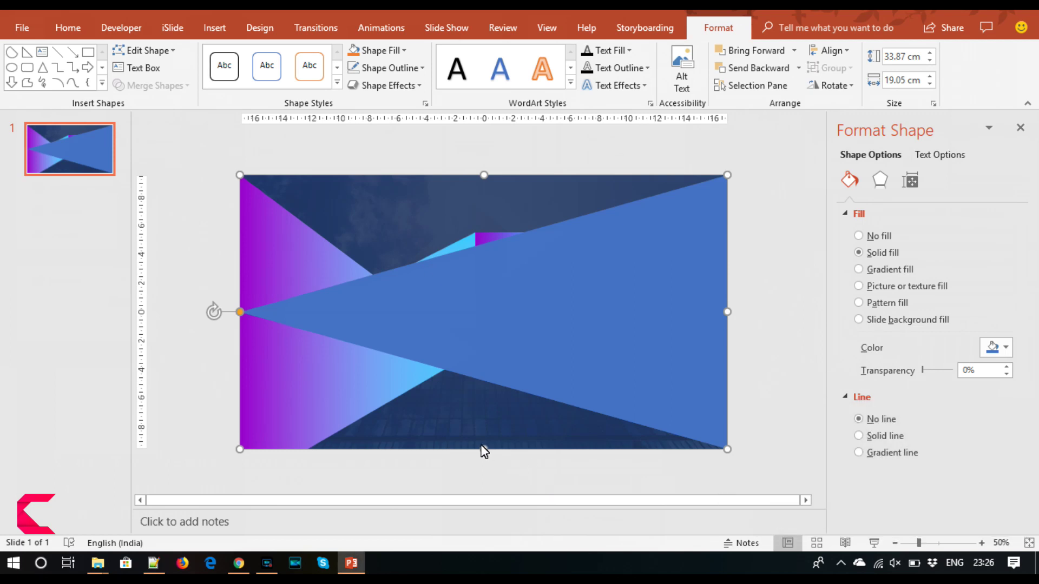
left_click(454, 421)
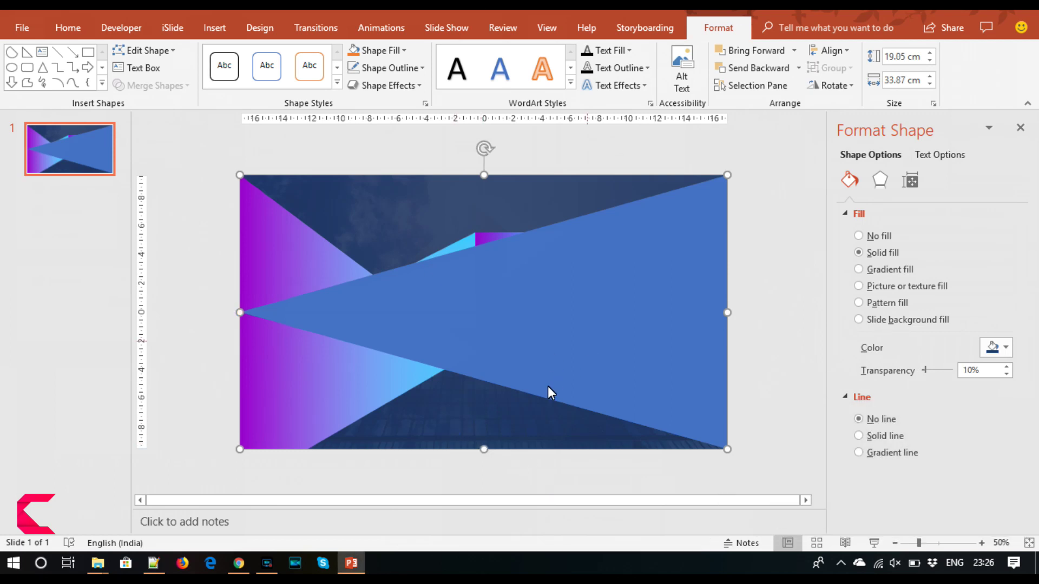
left_click(616, 297, "shift")
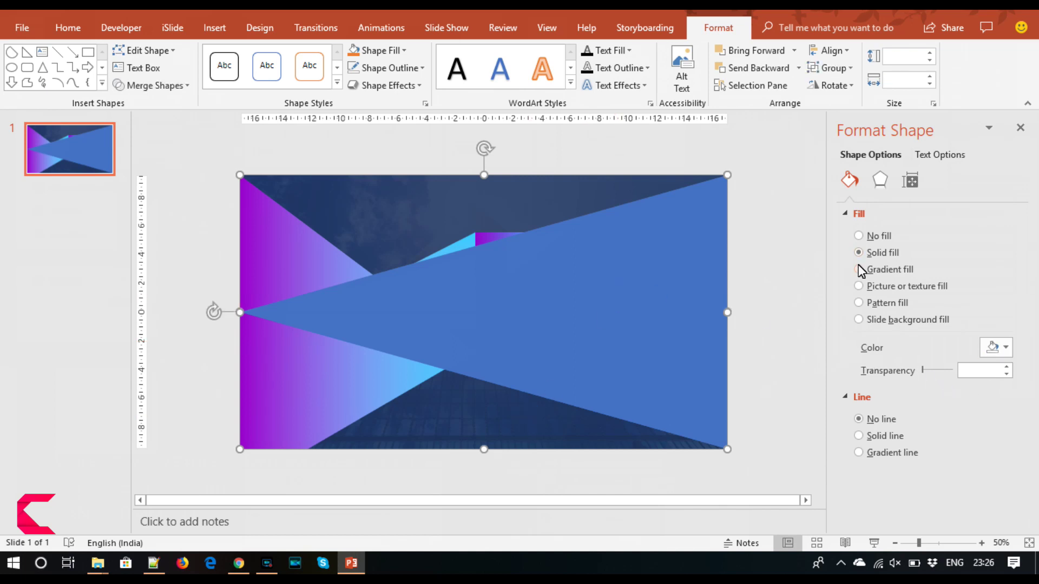
Step: Subtract the triangle from the overlay and fill the result white at about 70% transparency
left_click(138, 89)
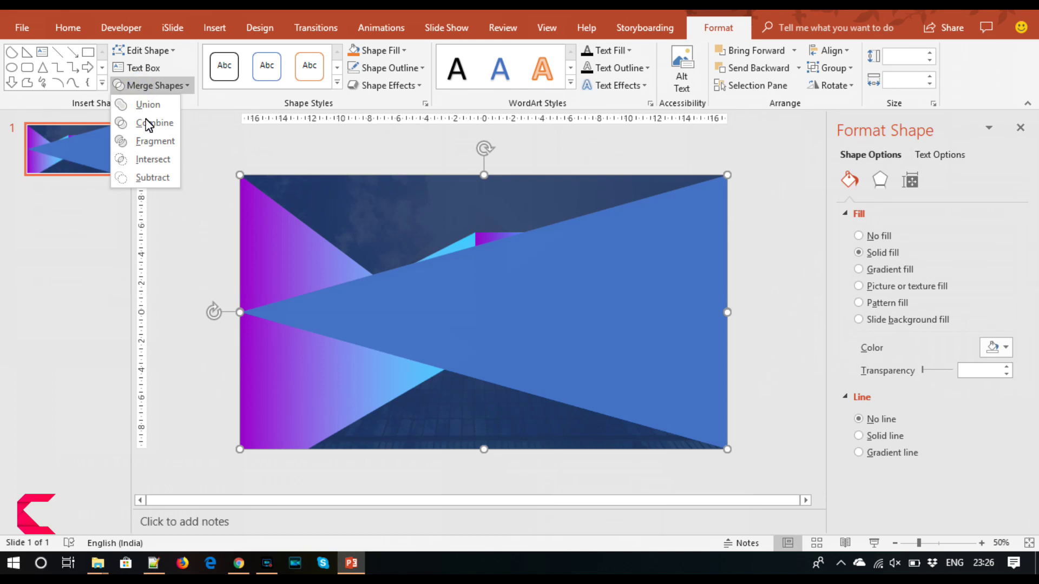
left_click(153, 178)
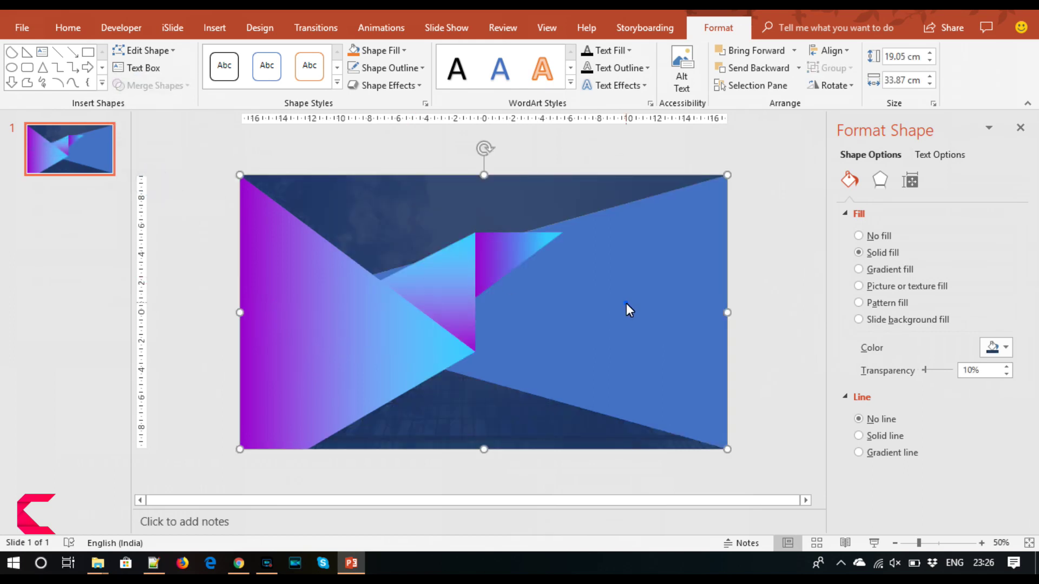
left_click(1001, 354)
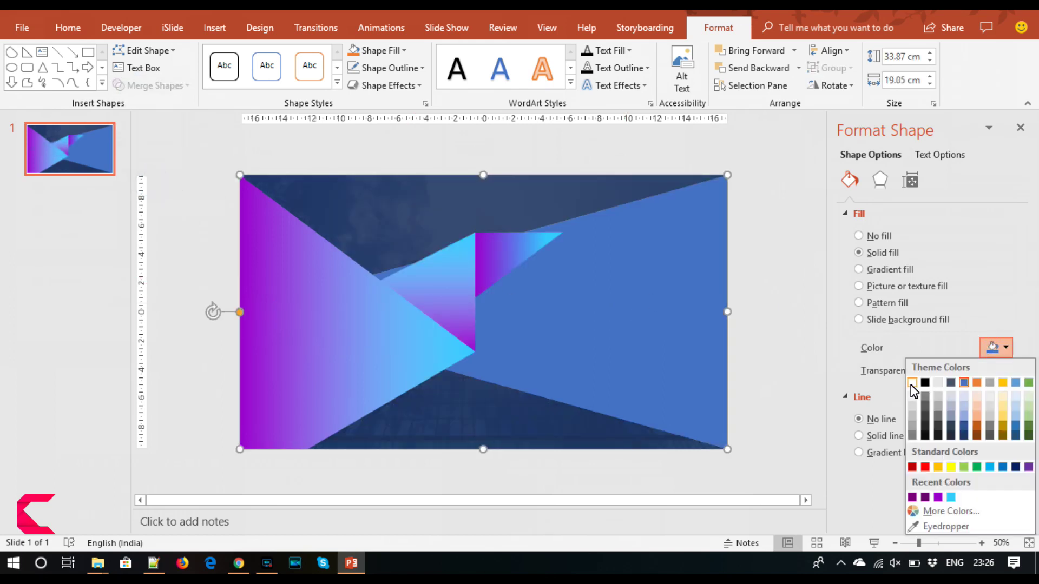
left_click(918, 380)
left_click_drag(923, 370, 946, 376)
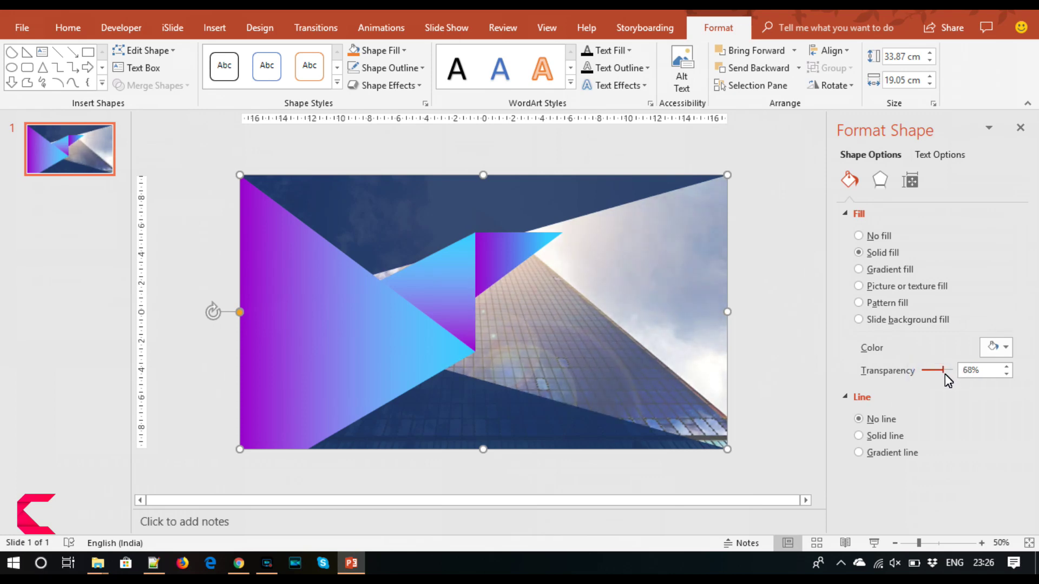
Step: Drag the merged shape's adjustment handle to reshape it into a diagonal band
left_click(684, 373)
mouse_move(240, 312)
left_mouse_down()
mouse_move(403, 449)
mouse_move(401, 458)
left_mouse_up()
left_click(569, 484)
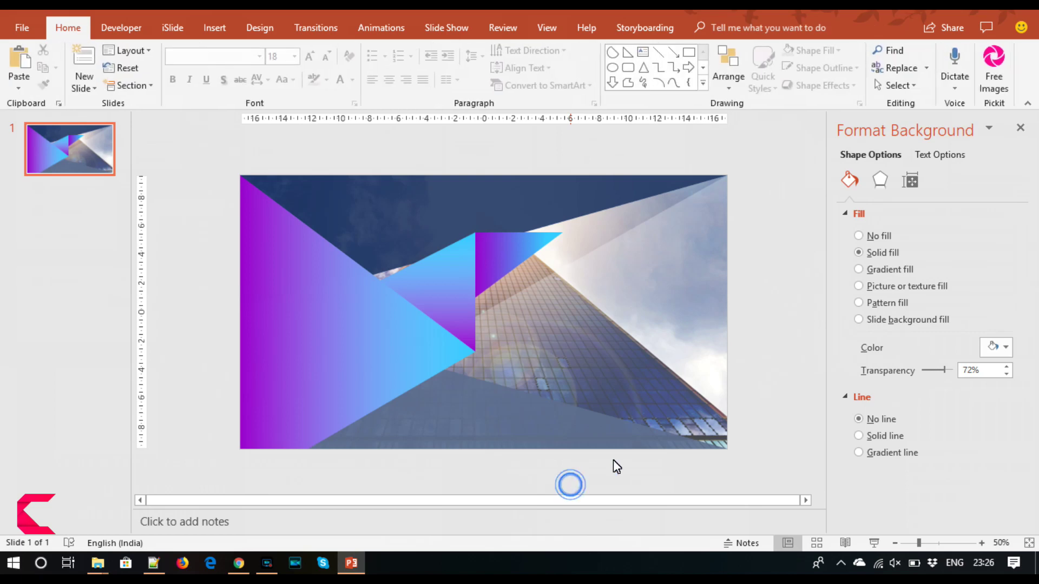
Step: Fill the overlay dark purple at 62% transparency and pull its top edge down
left_click(623, 288)
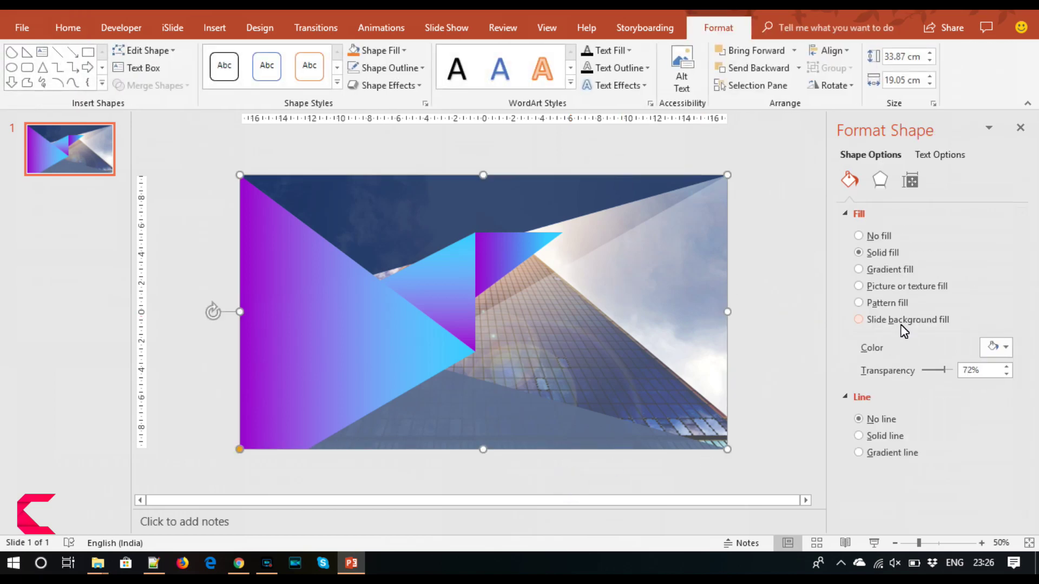
left_click(999, 349)
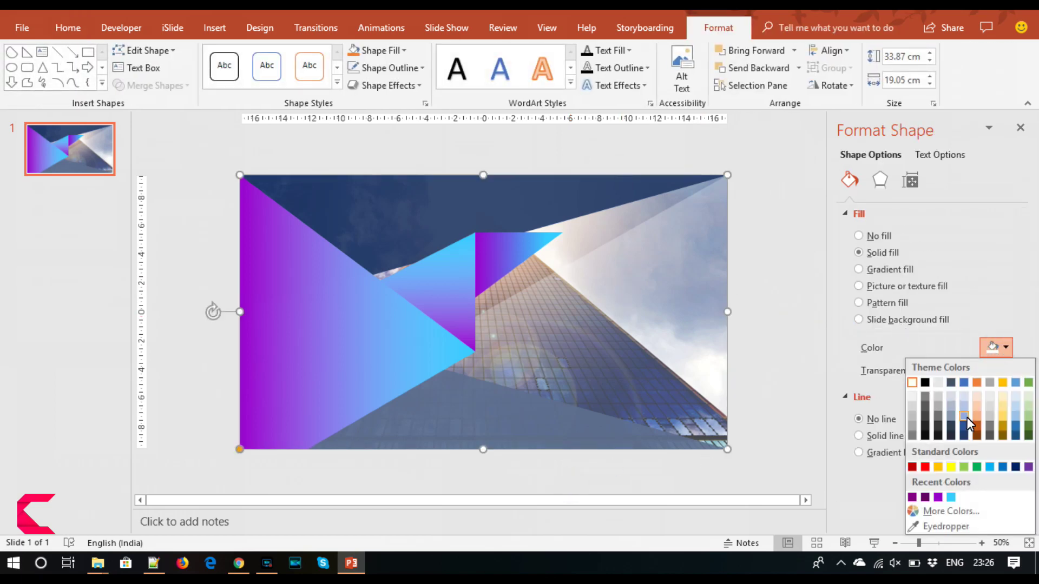
left_click(924, 497)
left_click_drag(942, 371, 944, 377)
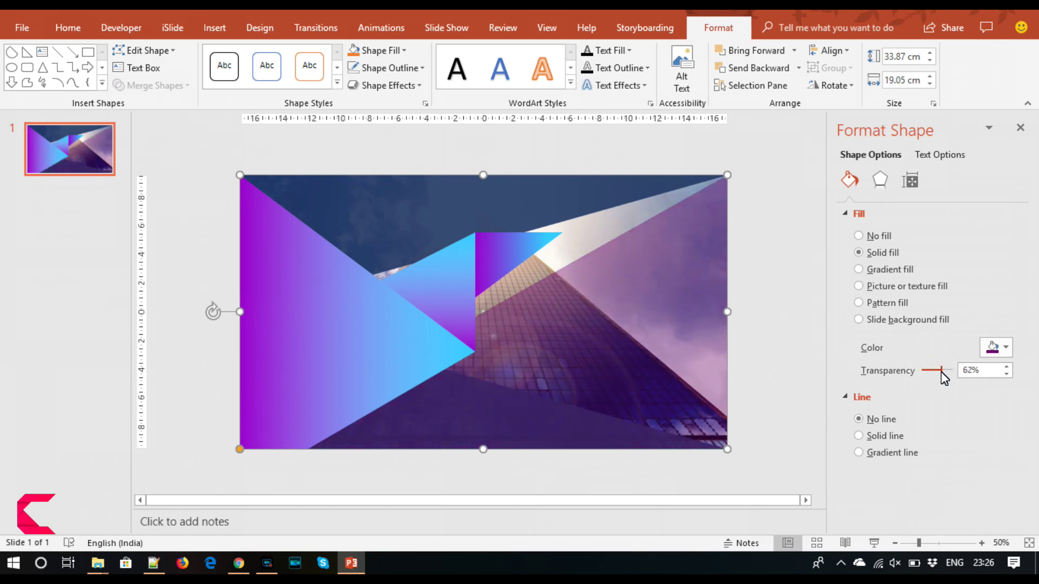
mouse_move(727, 175)
left_mouse_down()
mouse_move(732, 275)
mouse_move(727, 268)
left_mouse_up()
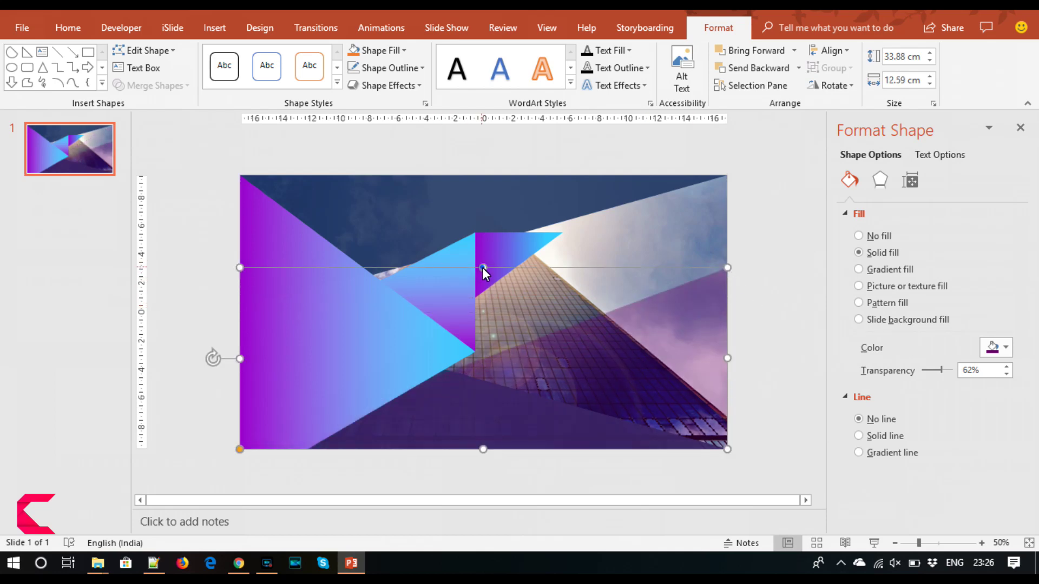
left_click_drag(482, 267, 473, 240)
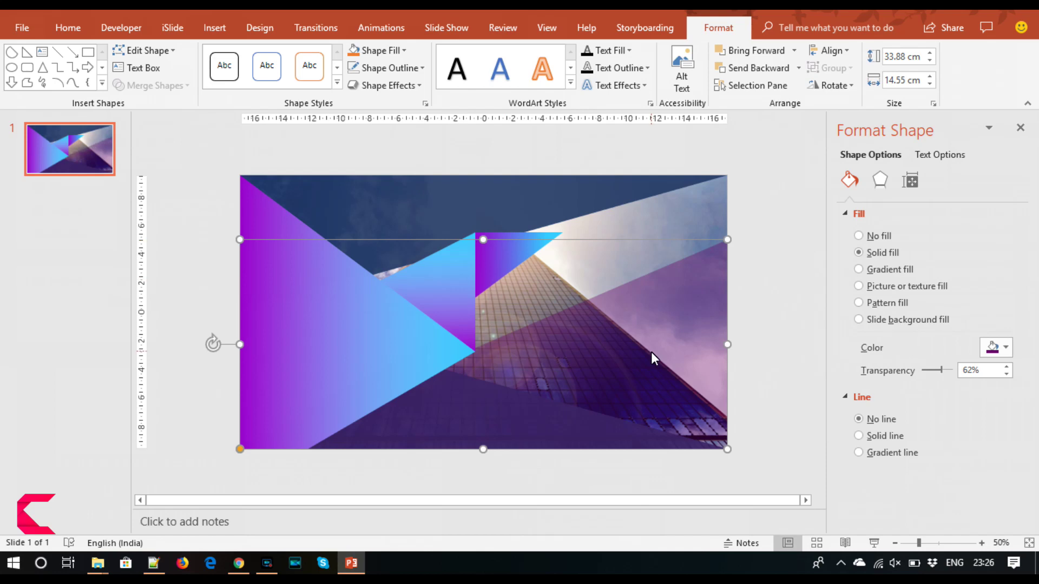
Step: Duplicate the purple overlay, flip the copy vertically and move it toward the top
key("ctrl+c")
key("ctrl+v")
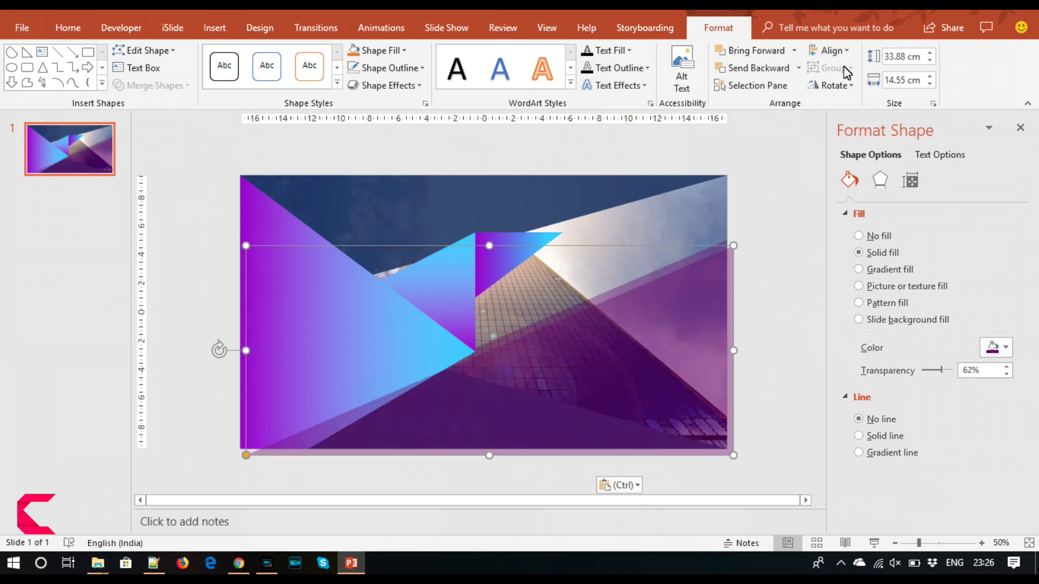
left_click(830, 86)
left_click(841, 143)
left_click_drag(664, 361, 658, 291)
Step: Recolour the copied overlay light blue at 72% transparency
left_click(995, 347)
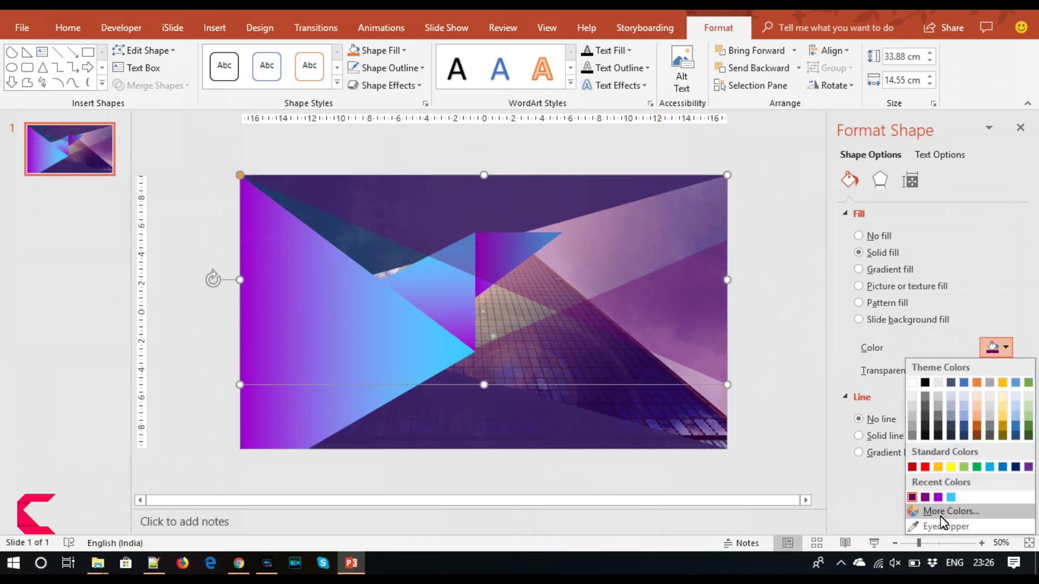
left_click(951, 495)
left_click_drag(941, 370, 944, 370)
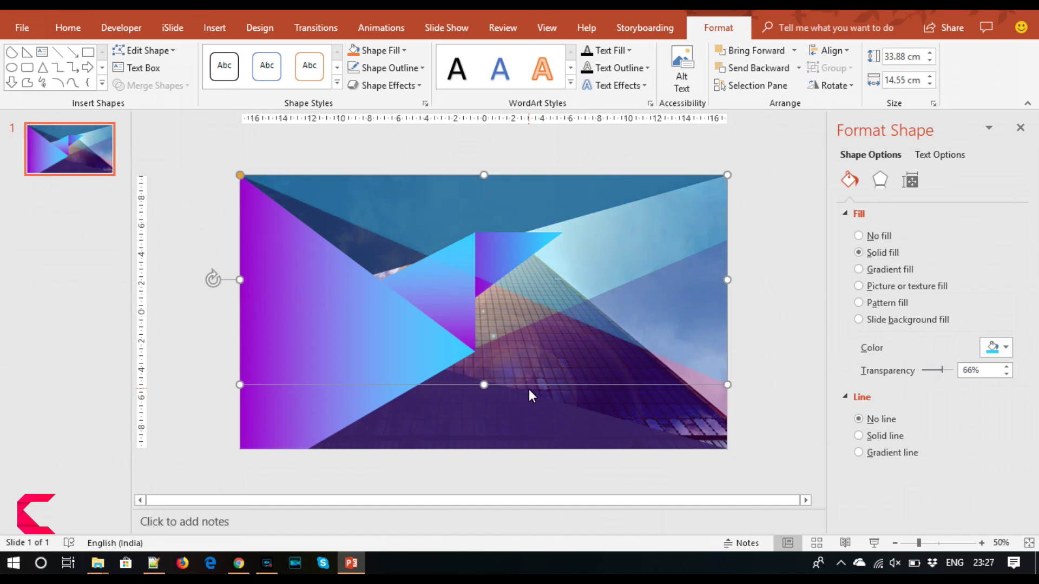
Step: Group the three gradient triangles with Ctrl+G and bring the group to the front
left_click(366, 341)
left_click(456, 294, "shift")
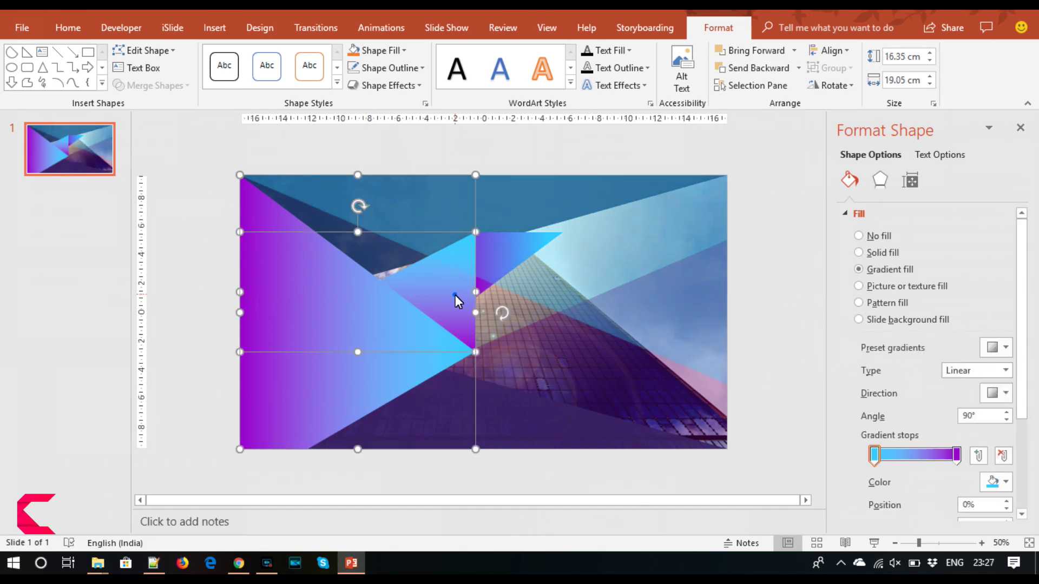
left_click(482, 284, "shift")
key("ctrl+g")
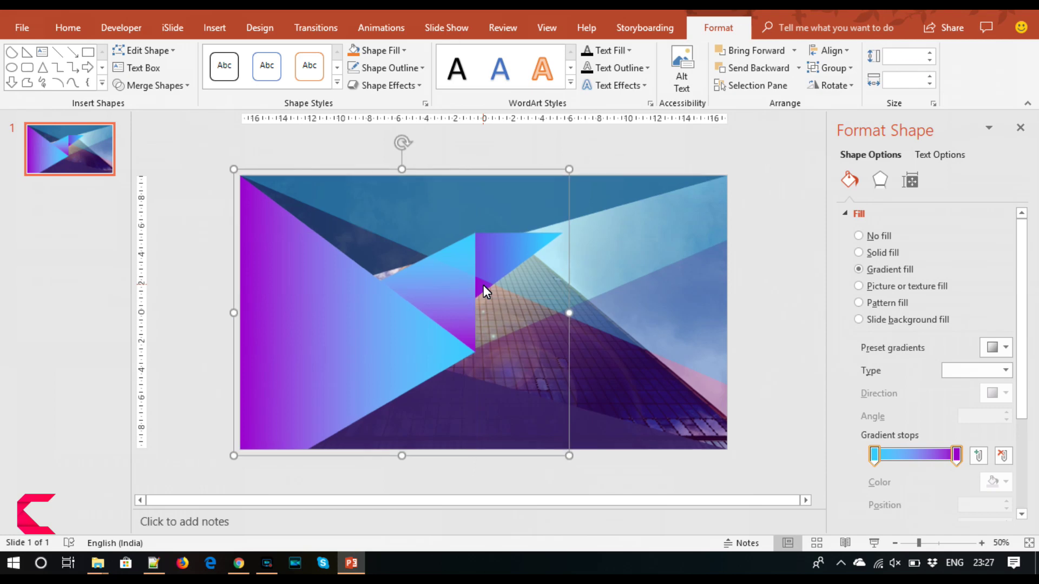
right_click(454, 297)
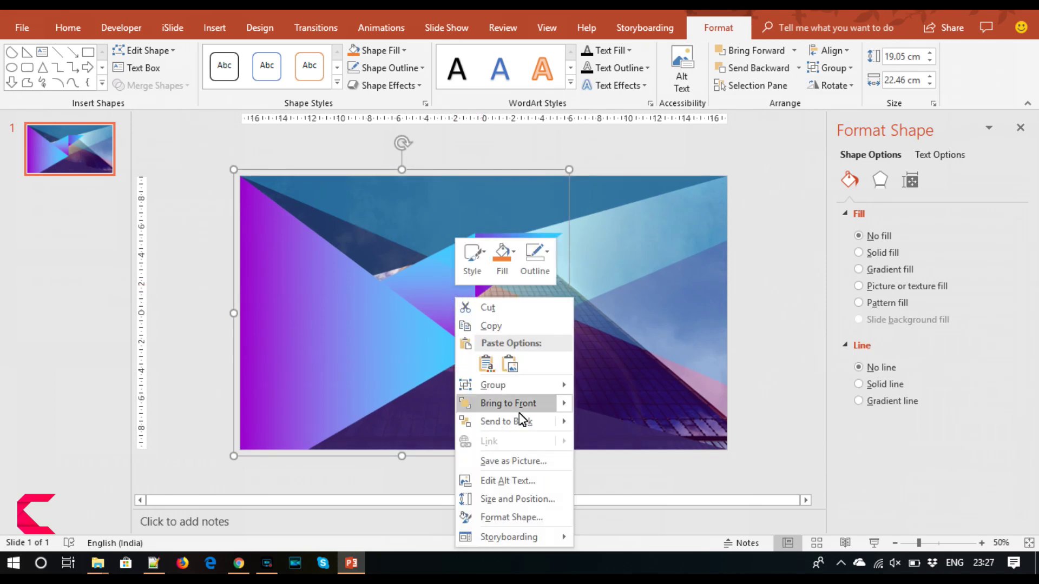
left_click(519, 402)
left_click(779, 349)
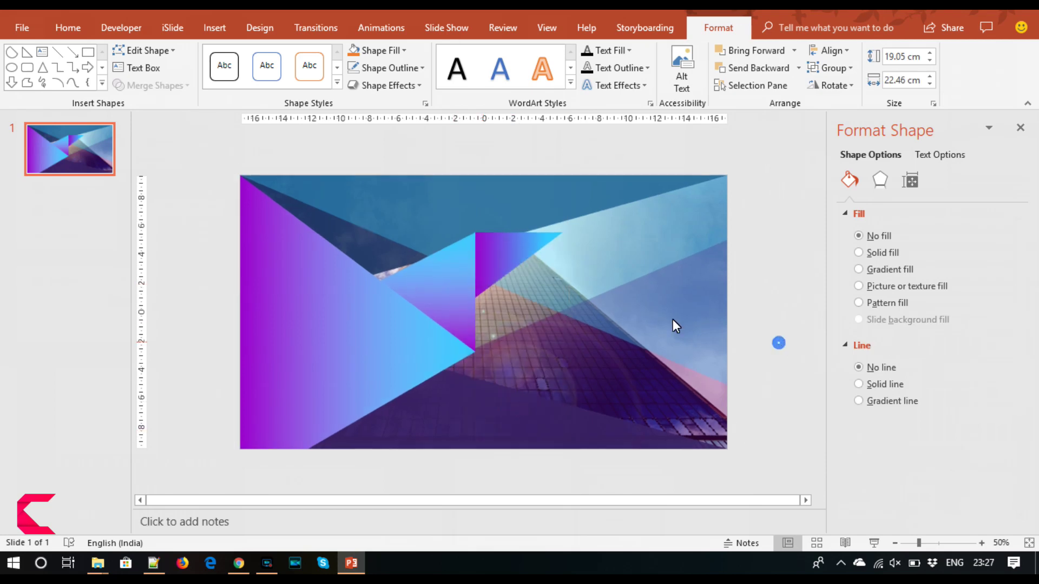
Step: Raise the upper blue overlay's transparency to 82%
left_click(582, 295)
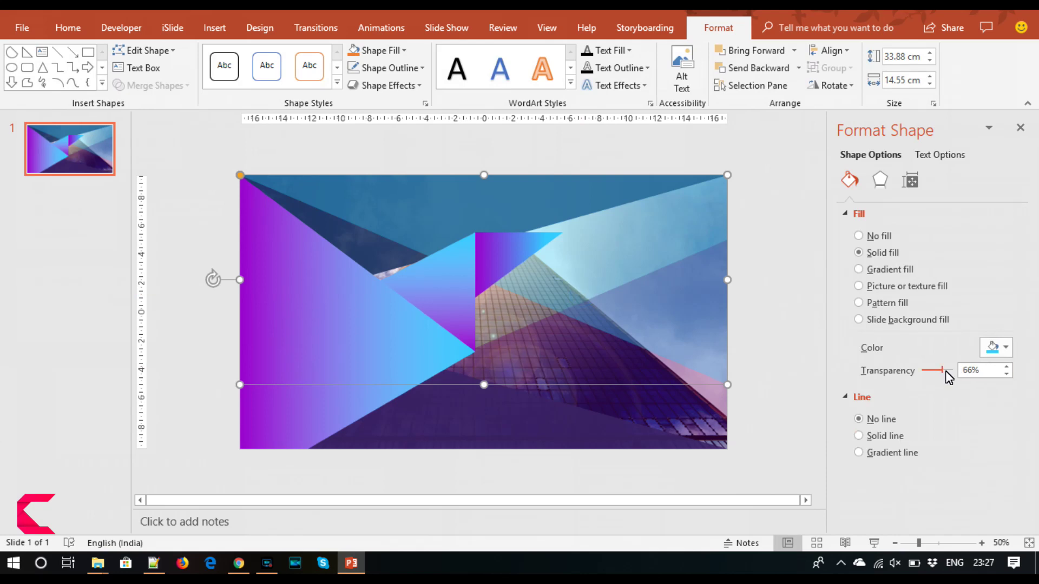
left_click_drag(945, 371, 948, 374)
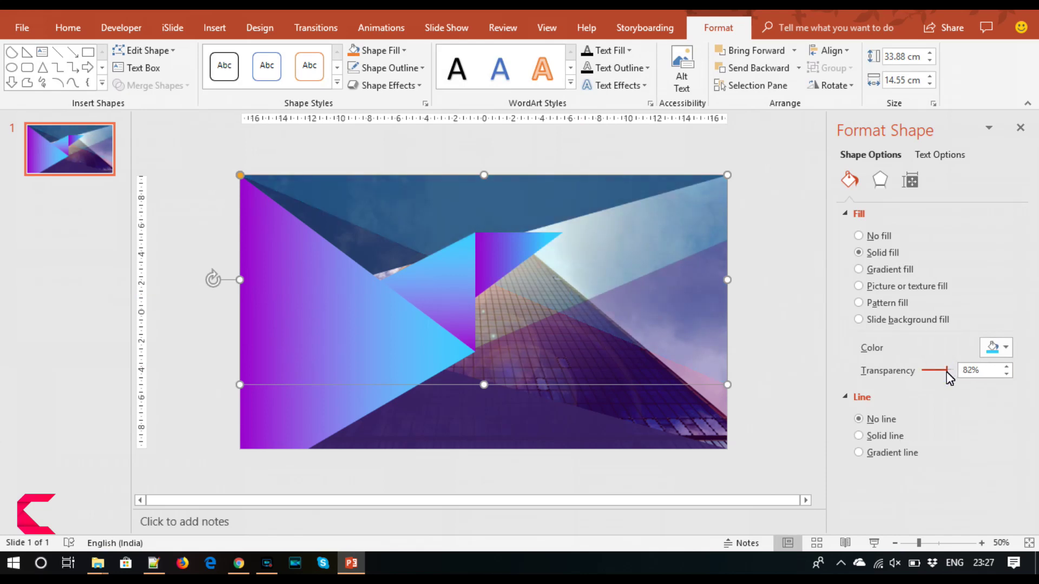
left_click(749, 324)
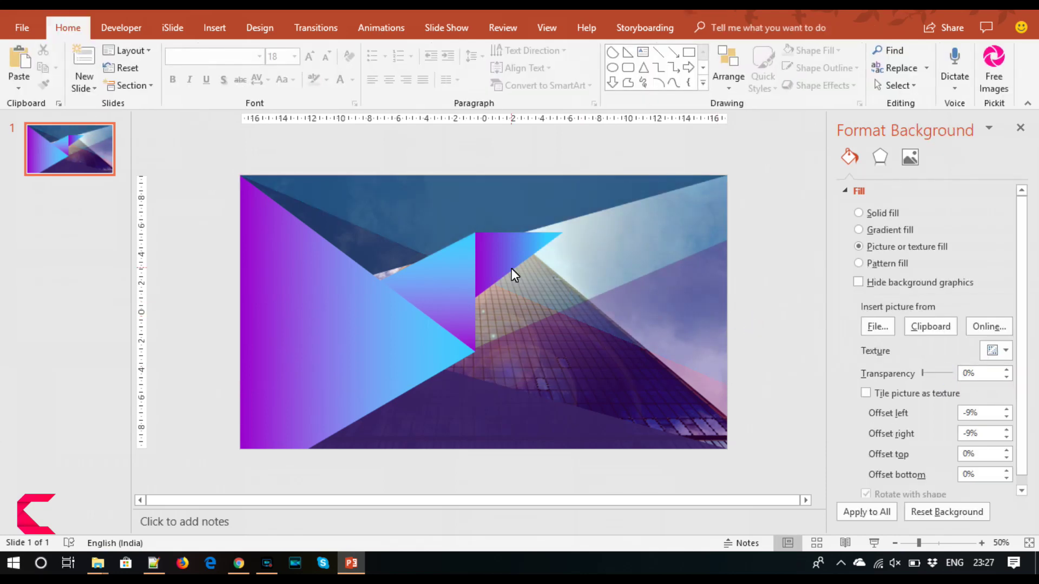
left_click(540, 422)
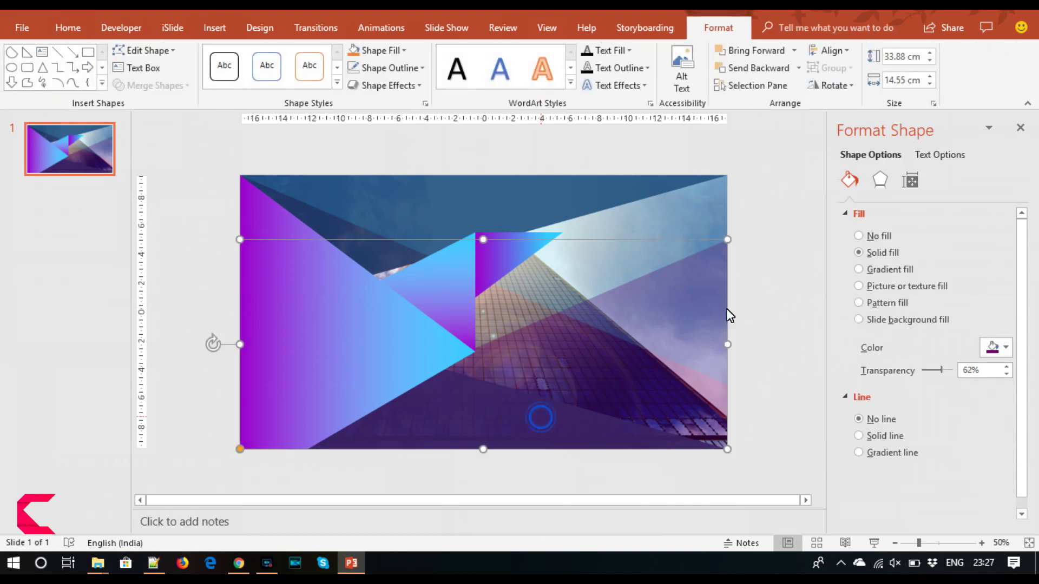
left_click(647, 209)
left_click(771, 260)
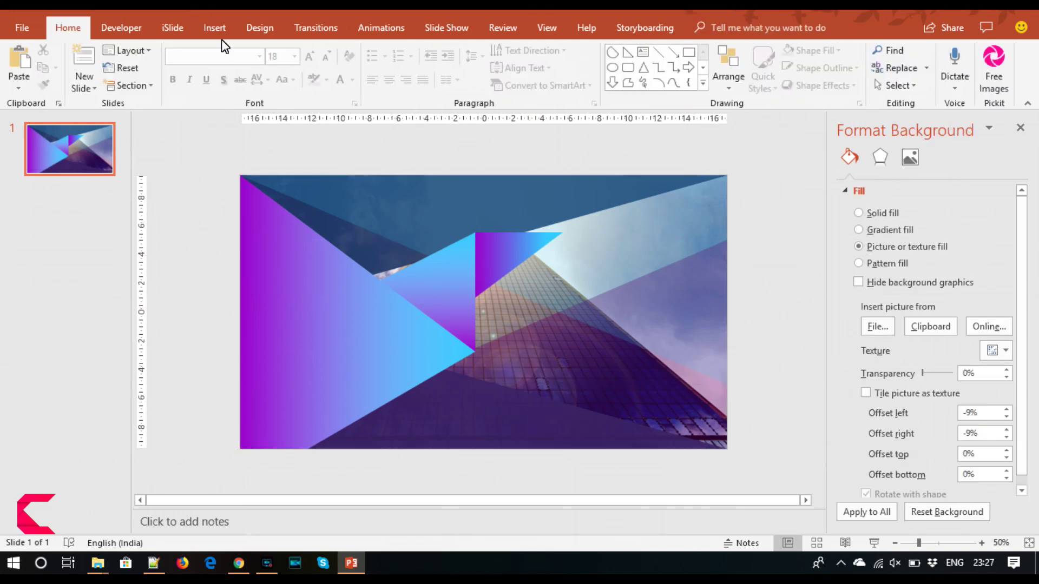
left_click(212, 27)
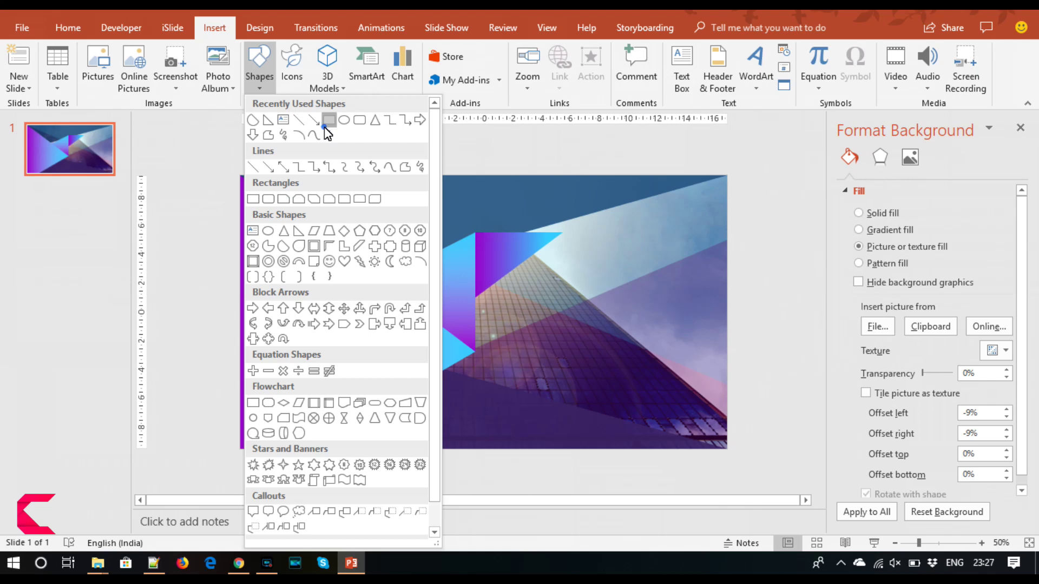
Step: Draw a black-filled rectangle covering the whole slide
left_click(329, 119)
mouse_move(240, 177)
left_mouse_down()
mouse_move(463, 347)
mouse_move(727, 448)
left_mouse_up()
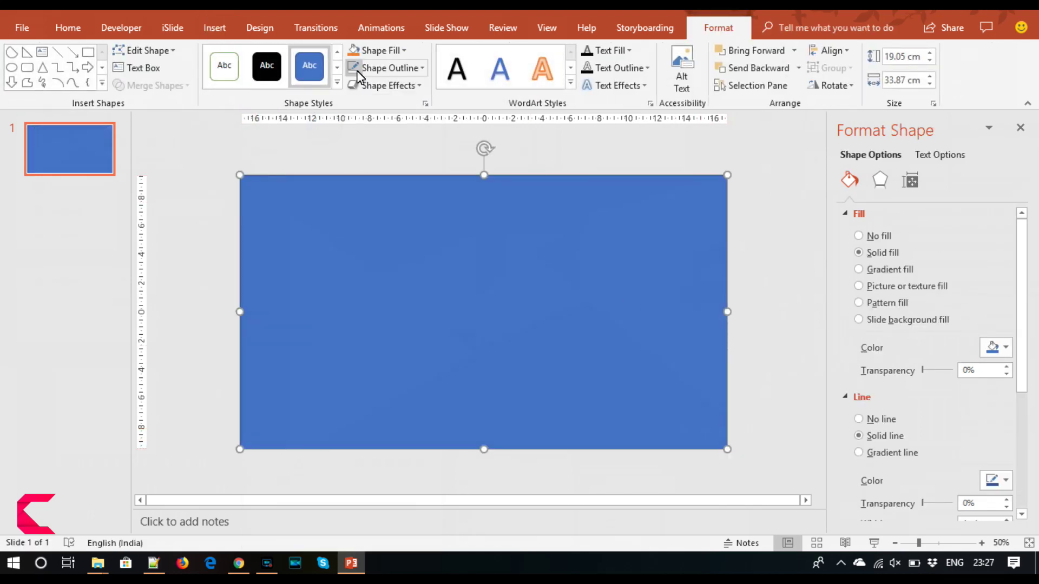
left_click(1005, 347)
left_click(928, 432)
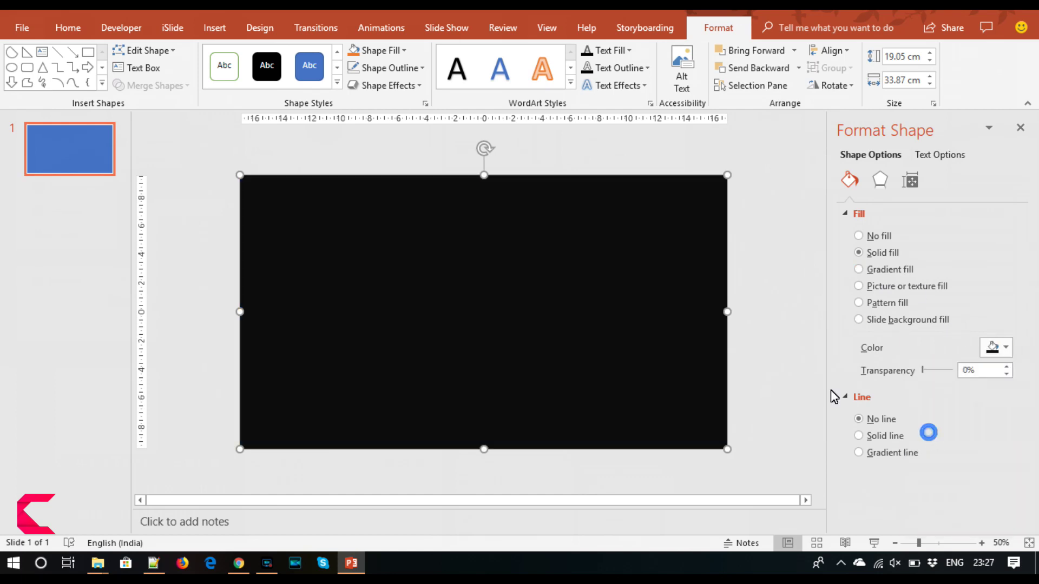
Step: Send the black rectangle behind the picture and bring the triangle group in front of it
right_click(635, 356)
left_click(307, 302)
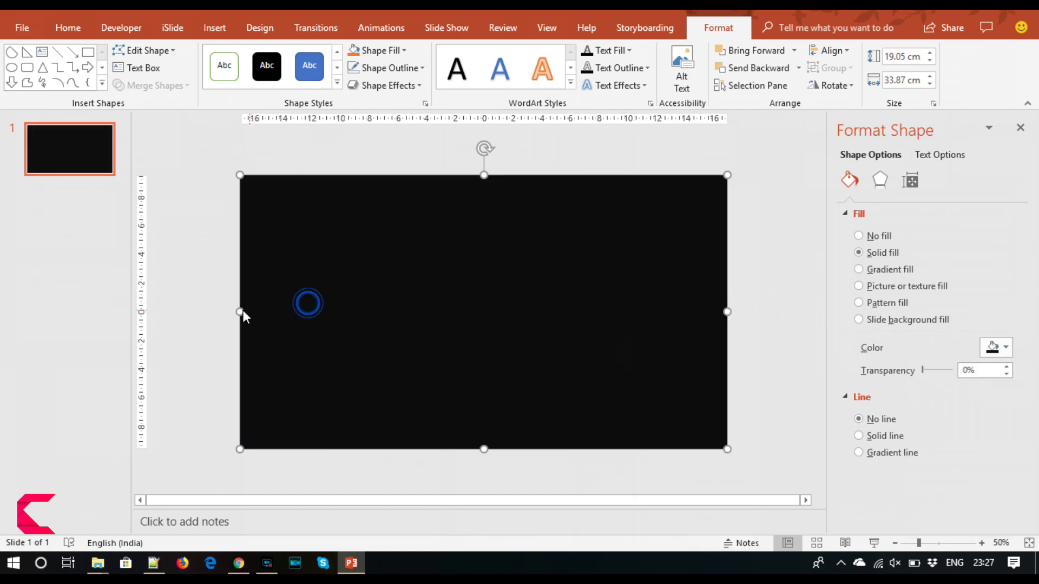
left_click(242, 311)
right_click(272, 327)
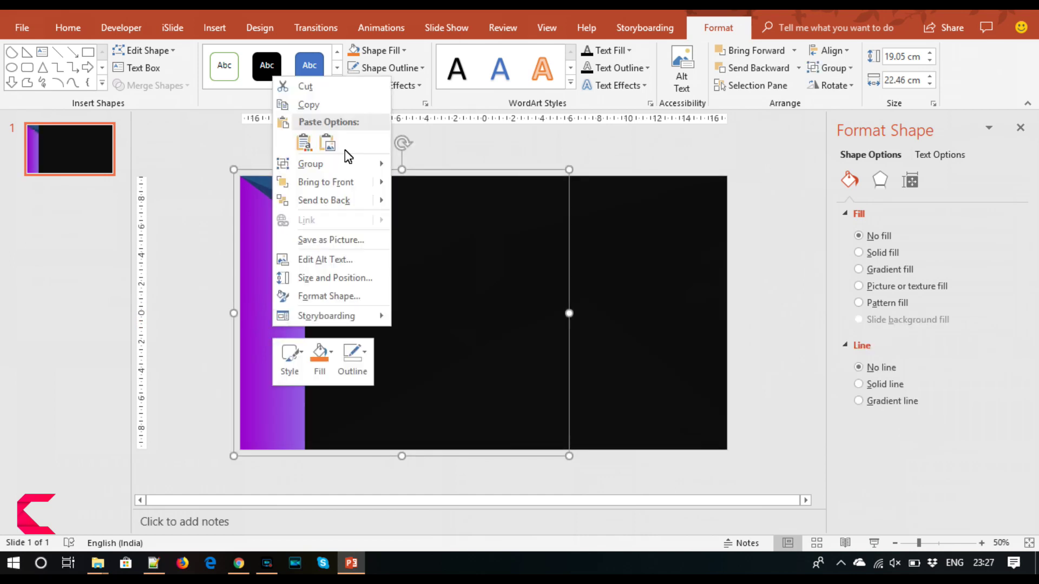
left_click(330, 186)
left_click(610, 347)
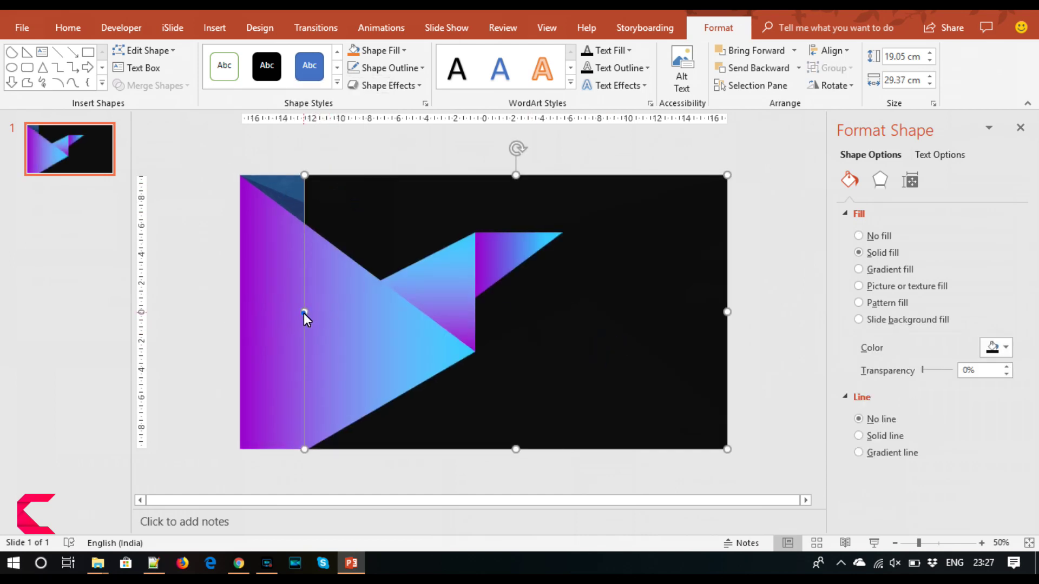
left_click(303, 313)
key("ctrl+z")
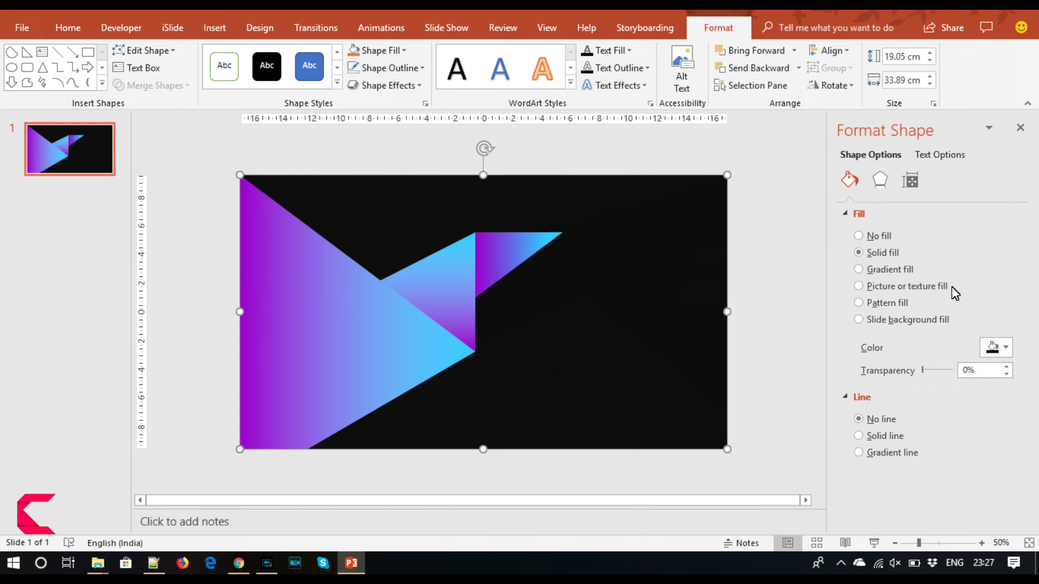
Step: Tune the black rectangle's transparency to about 65% so the photo shows through darkened
left_click_drag(923, 371, 940, 374)
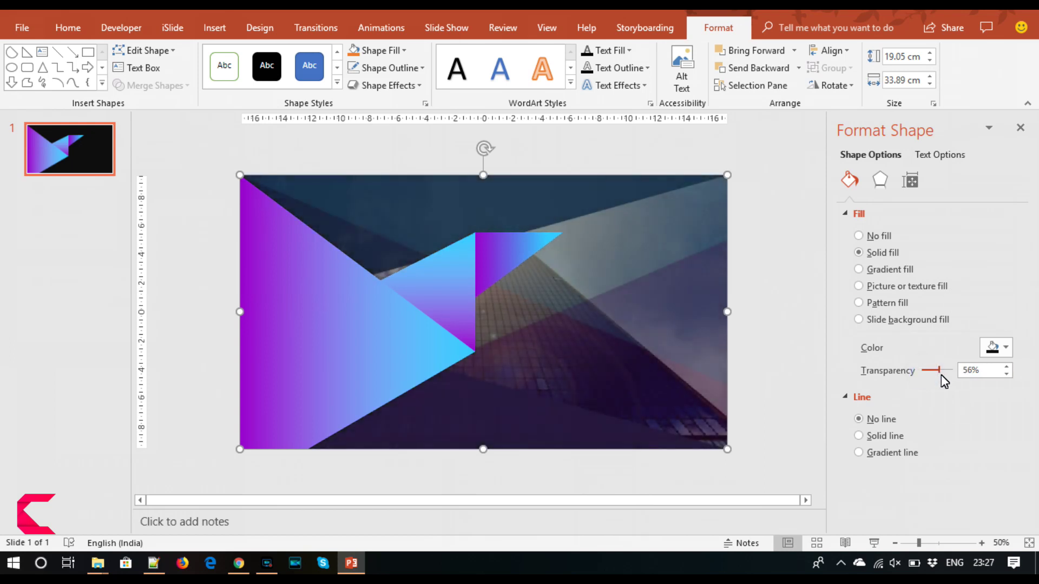
left_click_drag(941, 374, 944, 378)
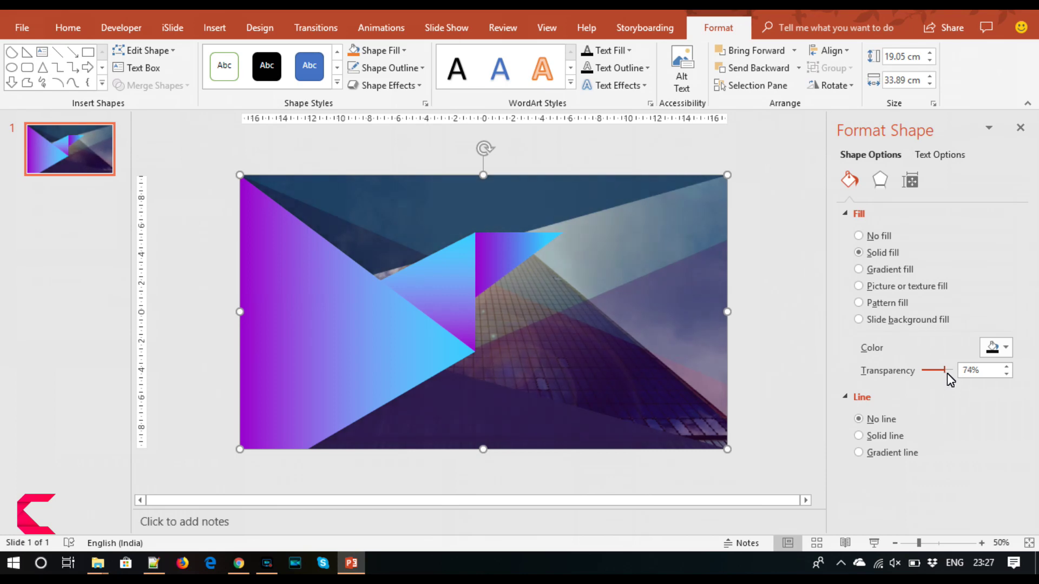
left_click_drag(944, 377, 947, 377)
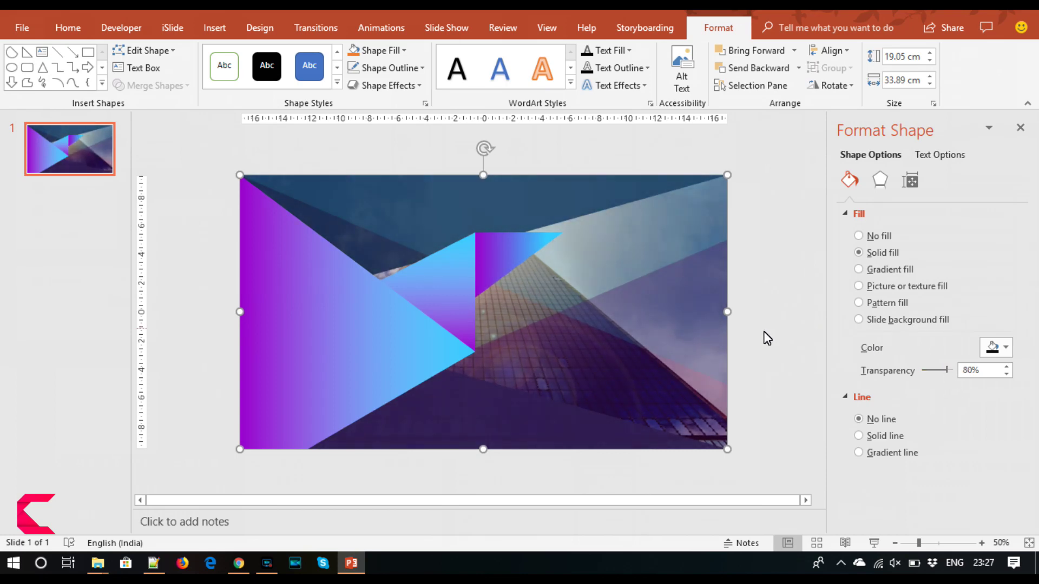
left_click(748, 332)
left_click(637, 264)
left_click_drag(947, 372, 943, 375)
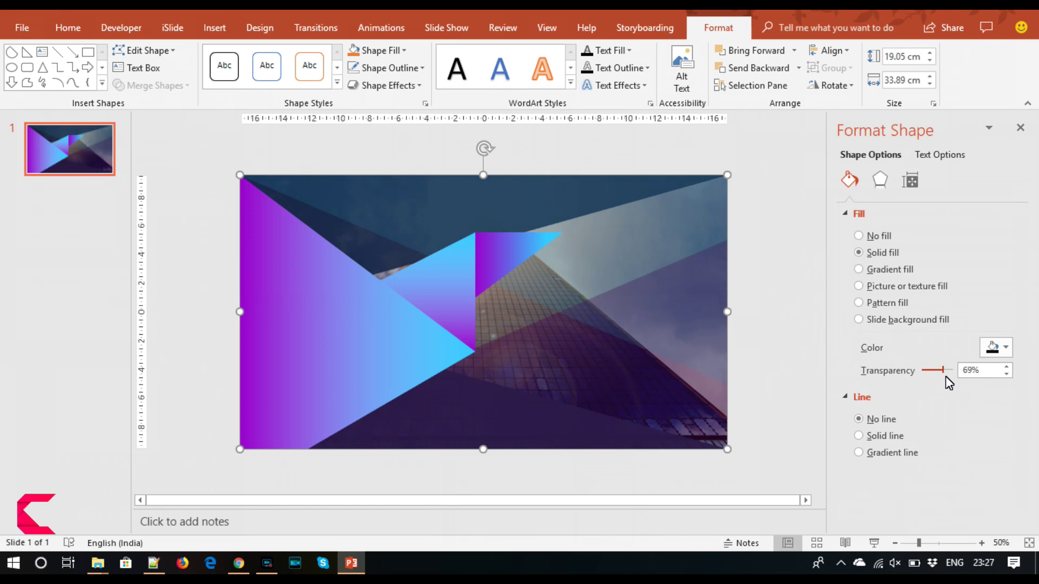
left_click_drag(946, 375, 942, 375)
left_click(755, 301)
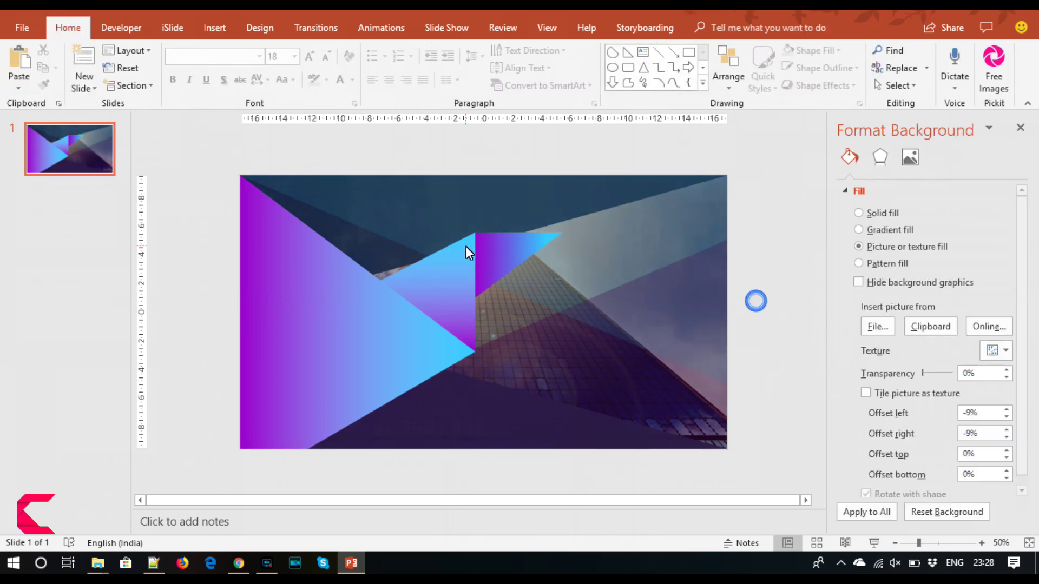
Step: Narrow the triangle group and add a shadow with 24 pt blur and 19 pt distance
left_click(486, 249)
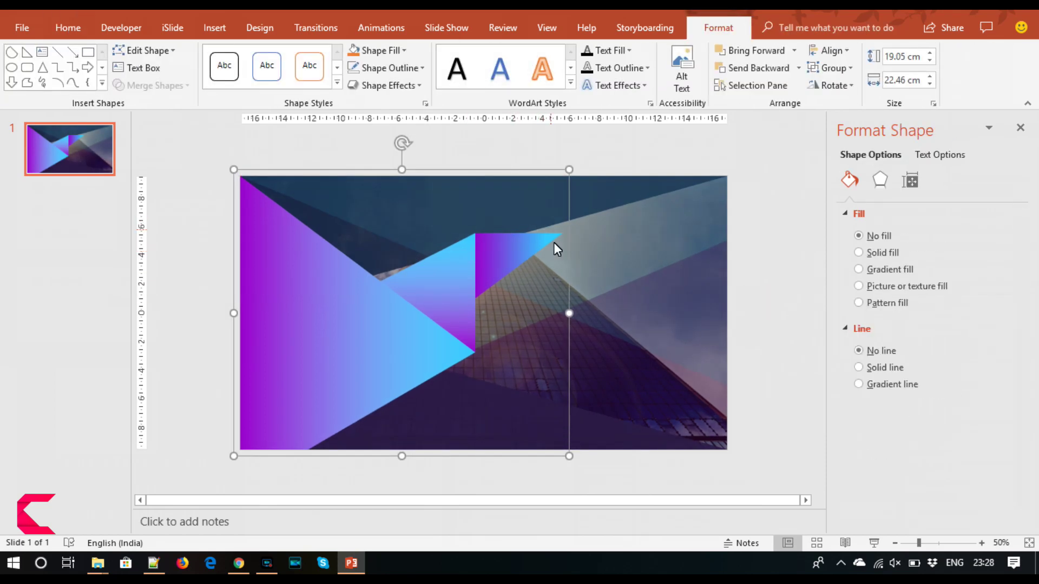
mouse_move(569, 312)
left_mouse_down()
mouse_move(670, 310)
mouse_move(515, 313)
left_mouse_up()
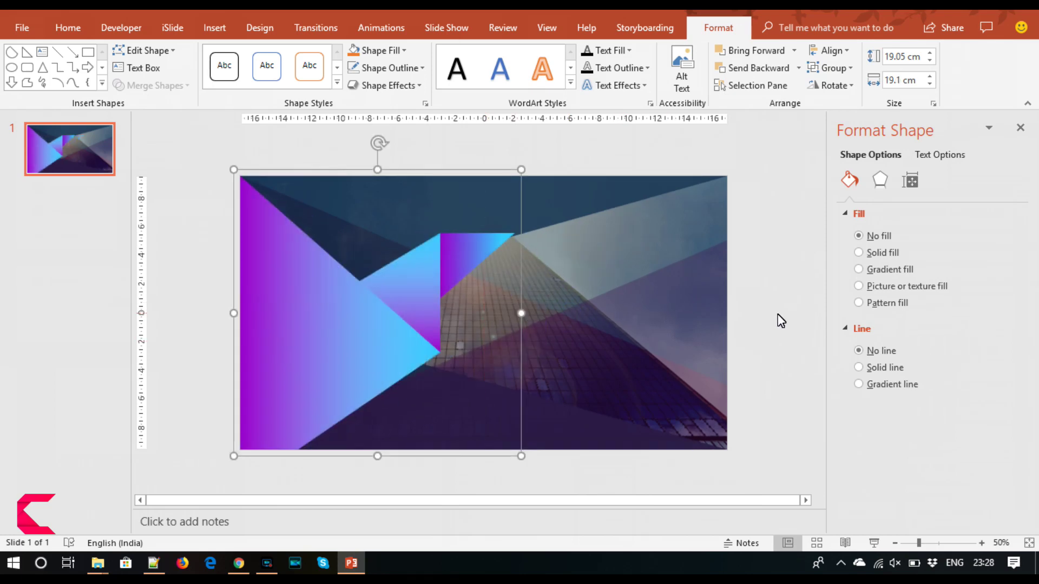
left_click(884, 183)
left_click(857, 215)
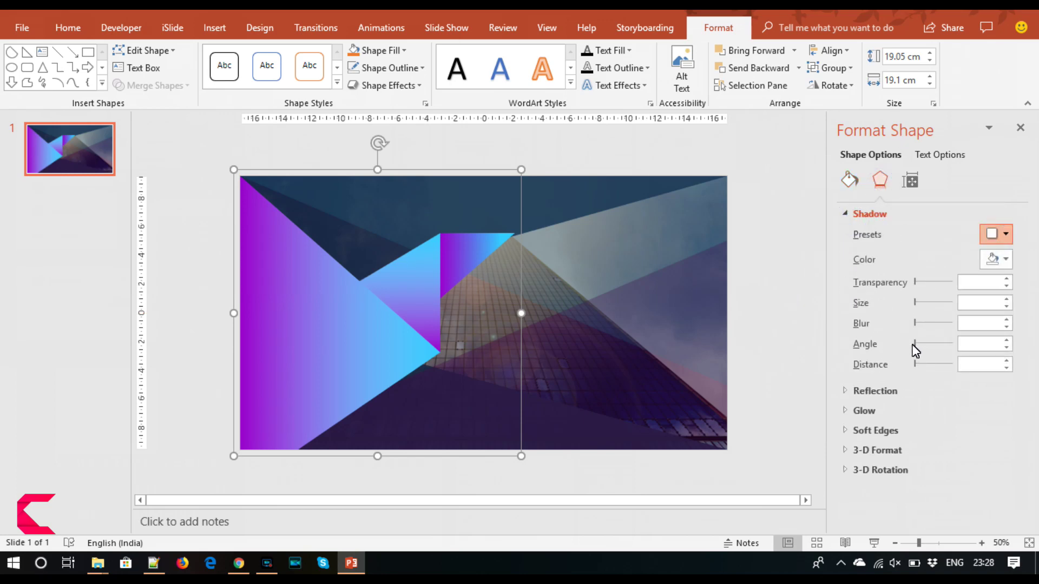
left_click(904, 393)
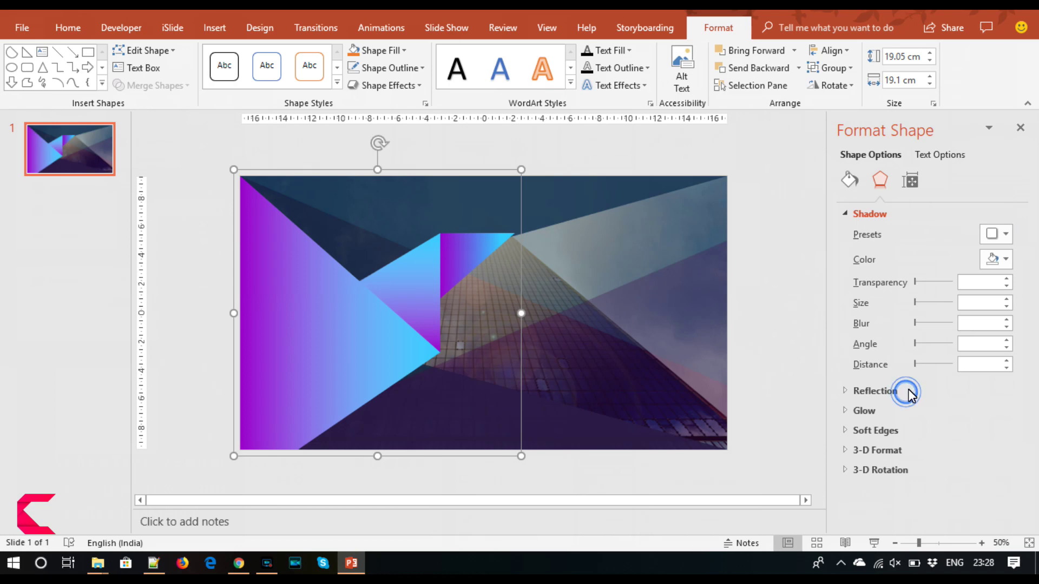
left_click_drag(916, 323, 923, 323)
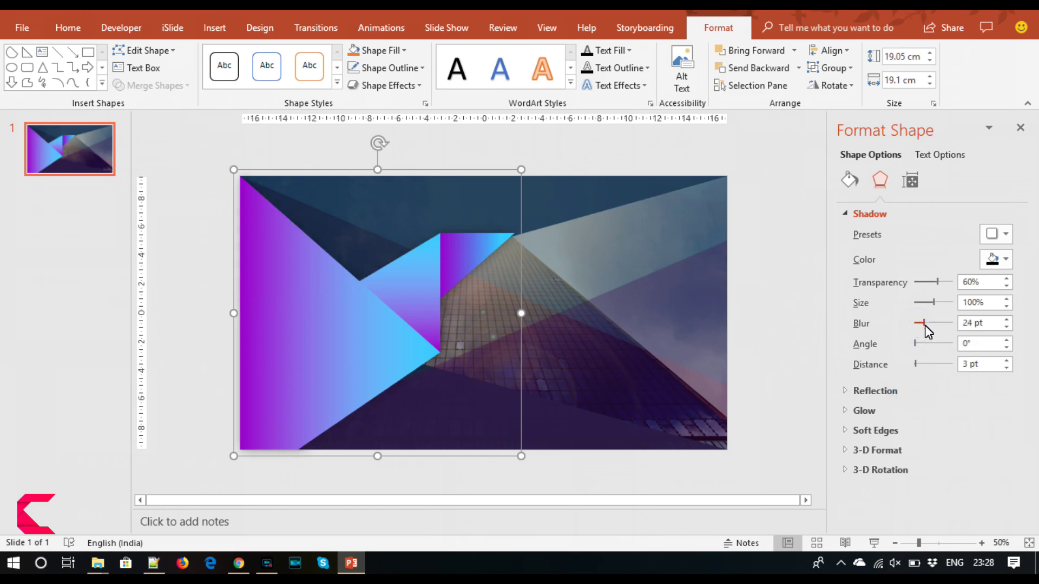
left_click_drag(916, 365, 920, 364)
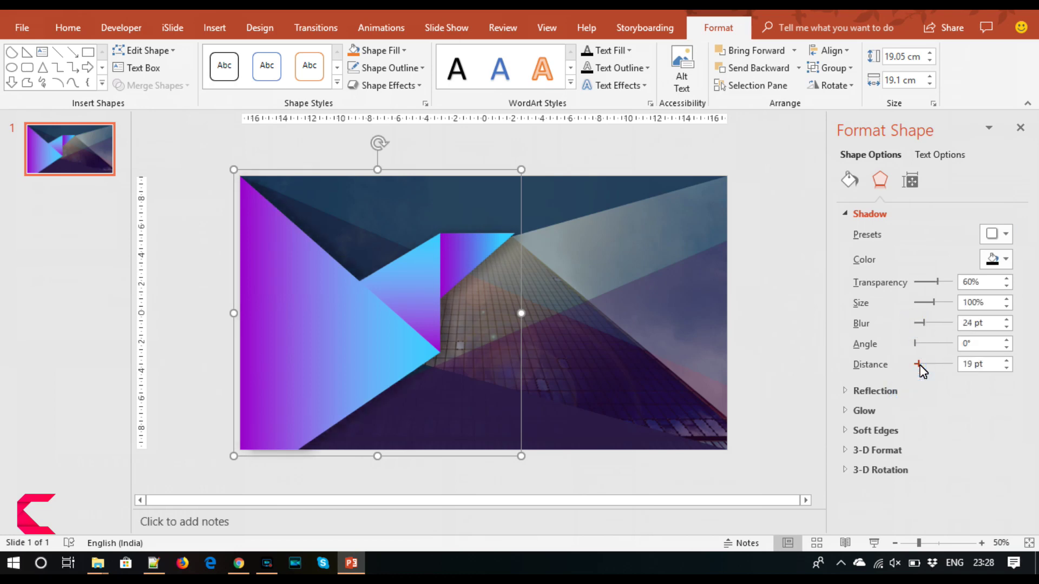
Step: Lower the black full-slide overlay's transparency to 39%
left_click(670, 324)
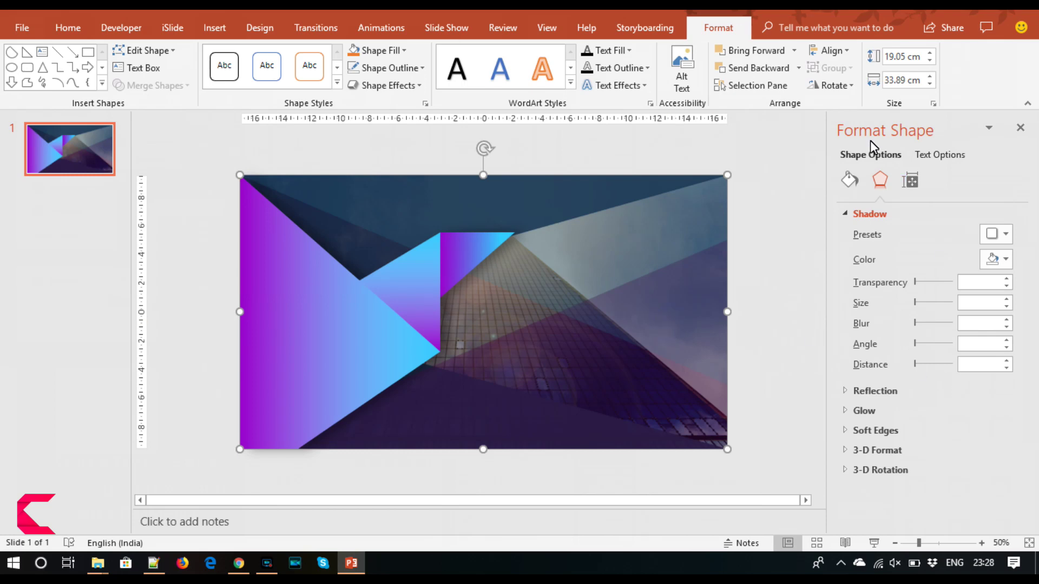
left_click(849, 180)
left_click_drag(937, 370, 934, 373)
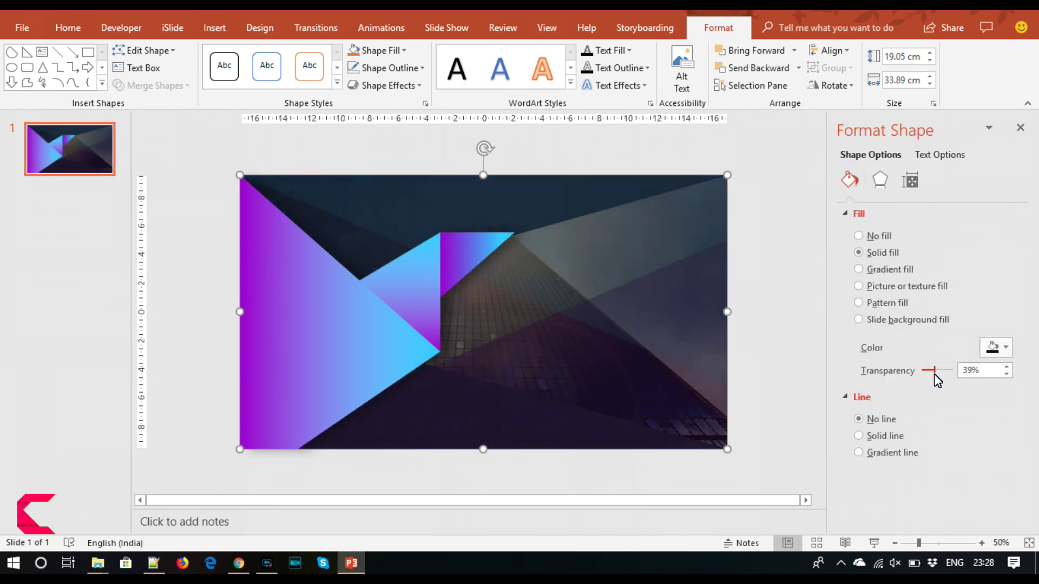
Step: Make the upper blue overlay slightly less transparent
left_click(726, 313)
left_click(670, 335)
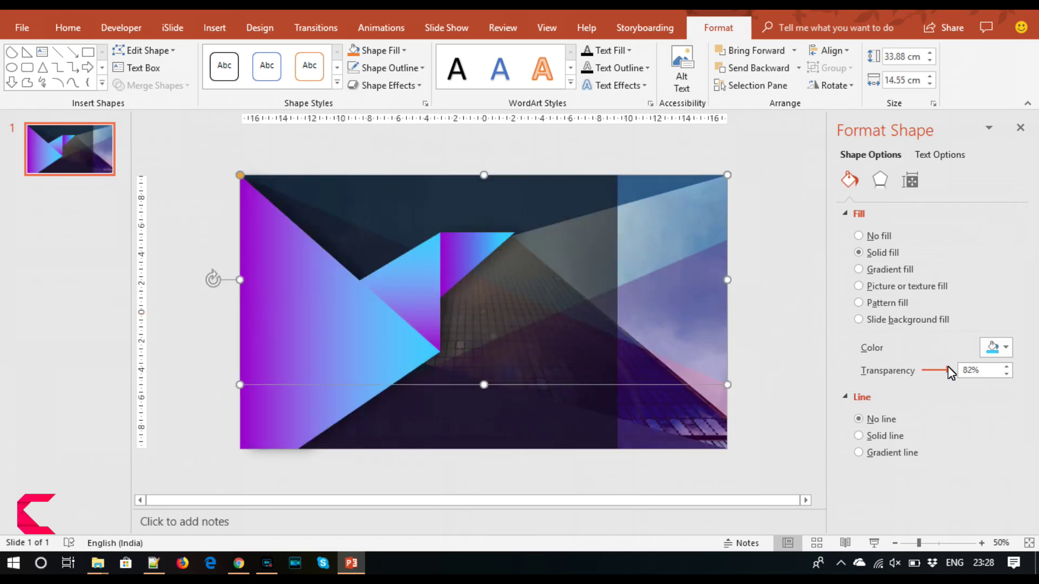
left_click_drag(948, 368, 940, 374)
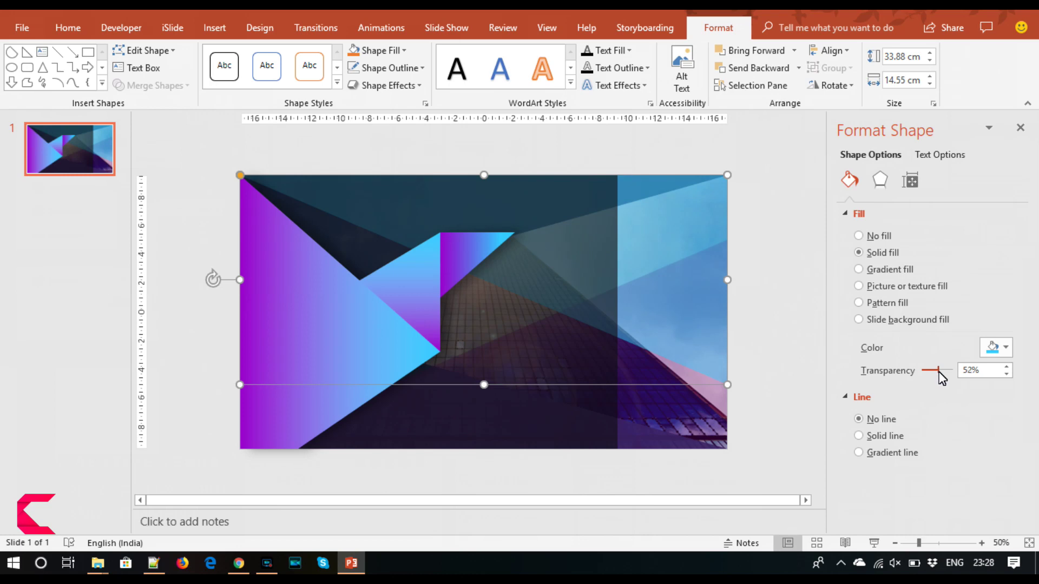
left_click(741, 326)
Step: Drag the dark overlay's right edge out to the slide's right edge
left_click(574, 375)
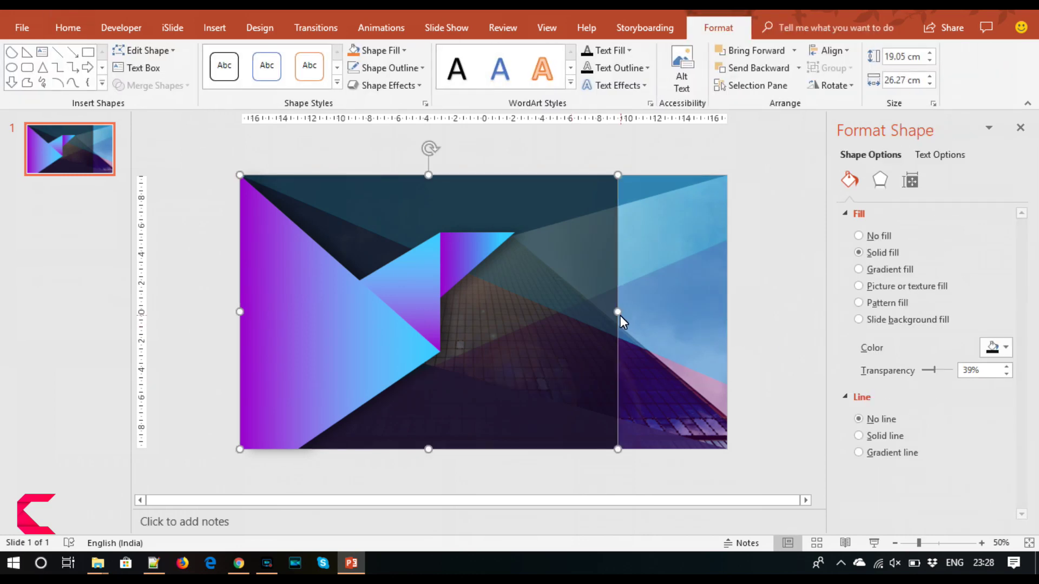
left_click_drag(619, 316, 724, 319)
left_click(755, 338)
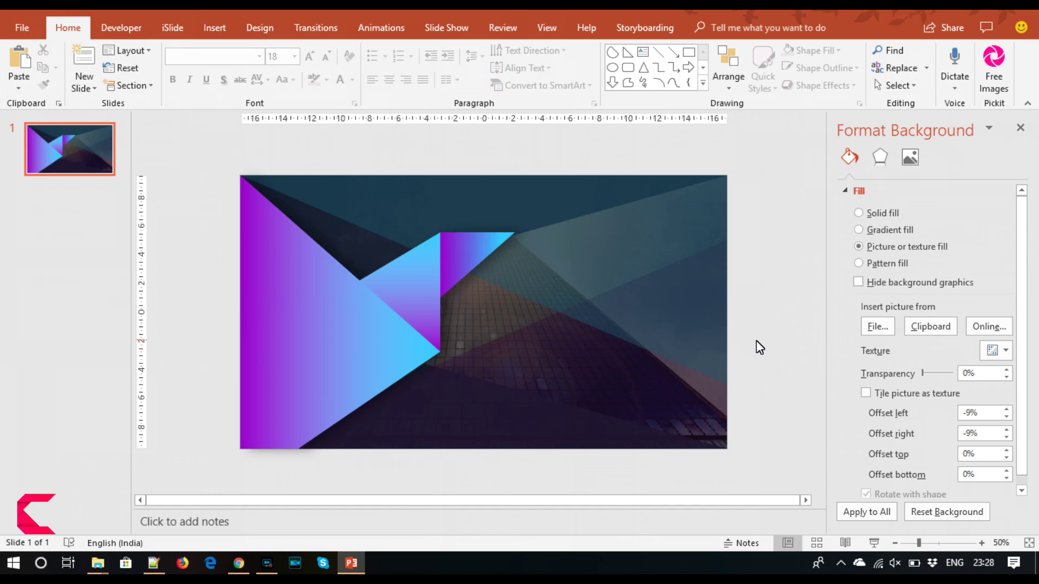
Step: Give the full-slide overlay a dark blue fill and adjust its transparency
left_click(696, 352)
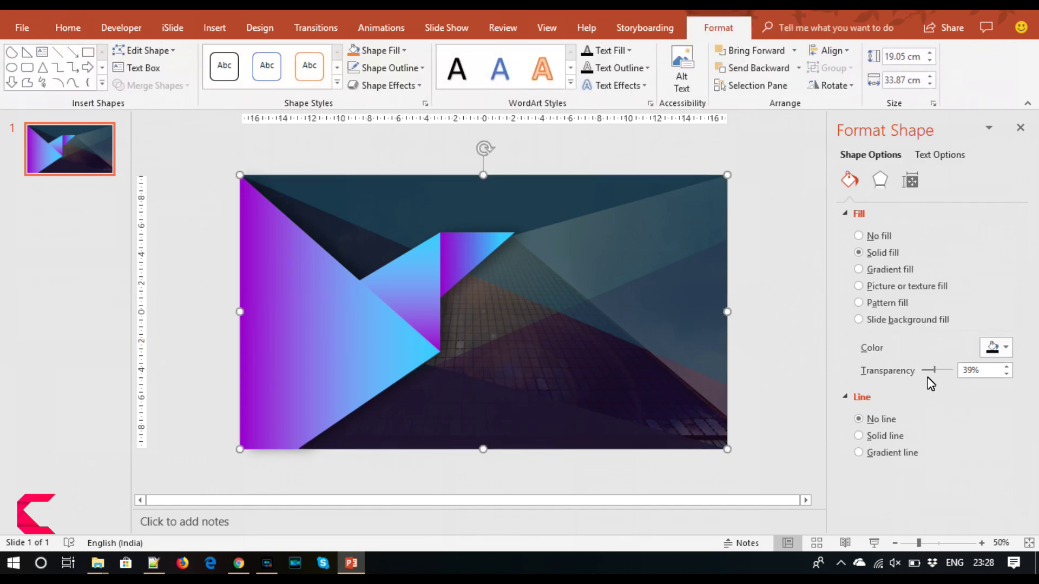
left_click_drag(935, 372, 939, 373)
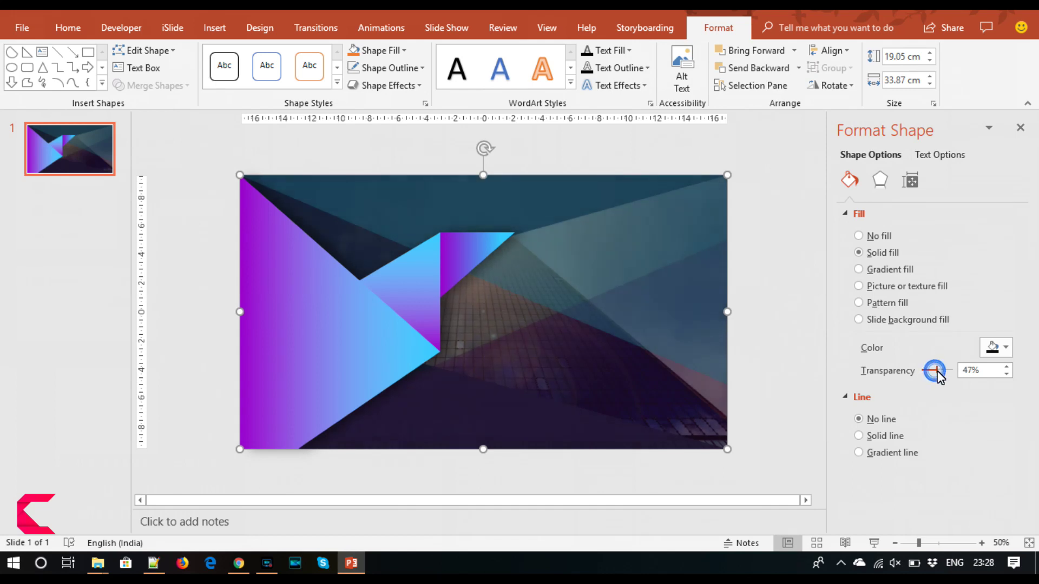
left_click(997, 348)
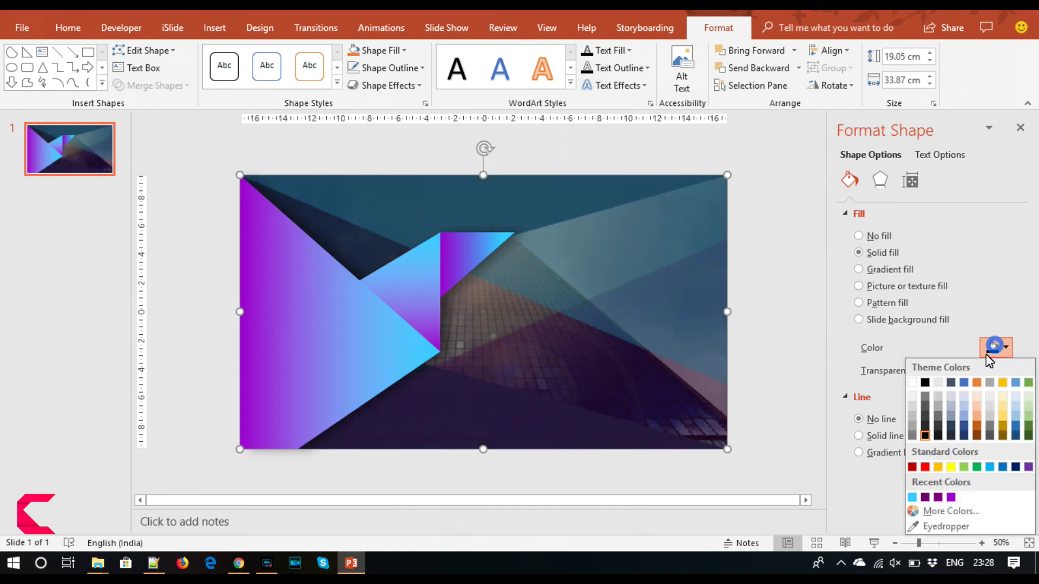
left_click(950, 436)
left_click_drag(937, 370, 934, 372)
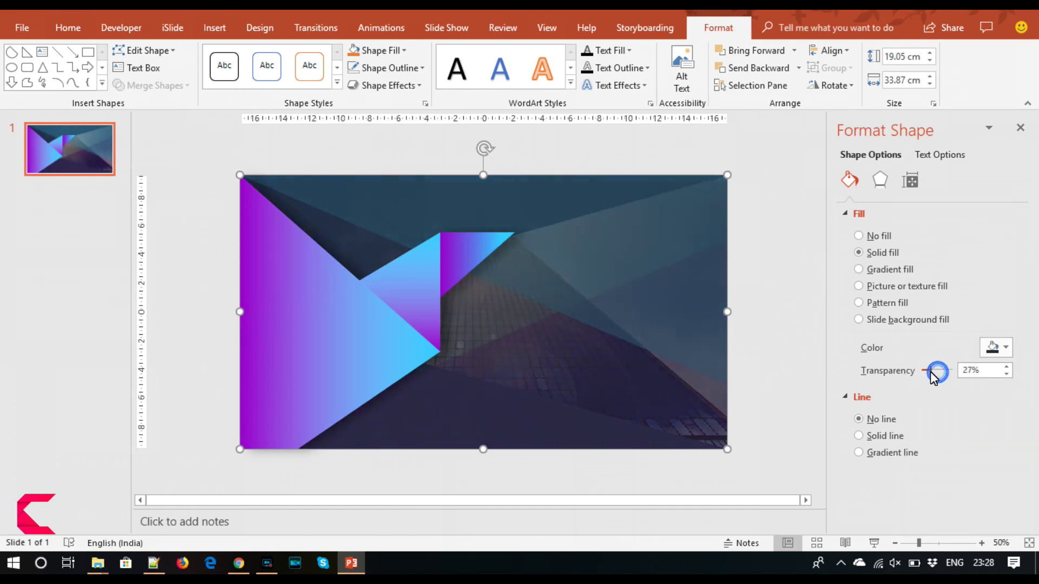
Step: Darken the overlay to a deeper blue-grey using a custom colour at about 45% transparency
left_click(998, 347)
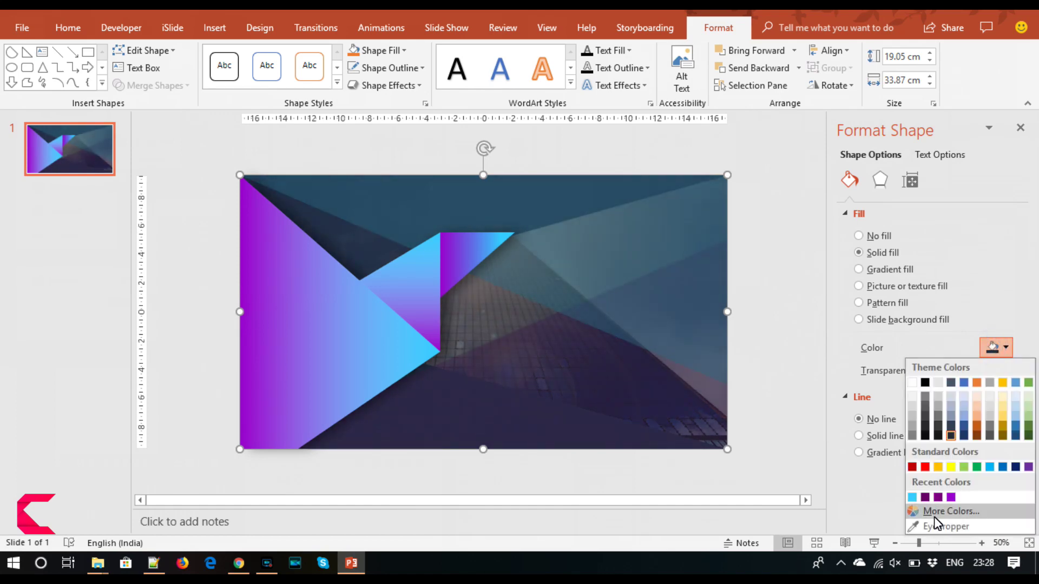
left_click(941, 506)
left_click(568, 262)
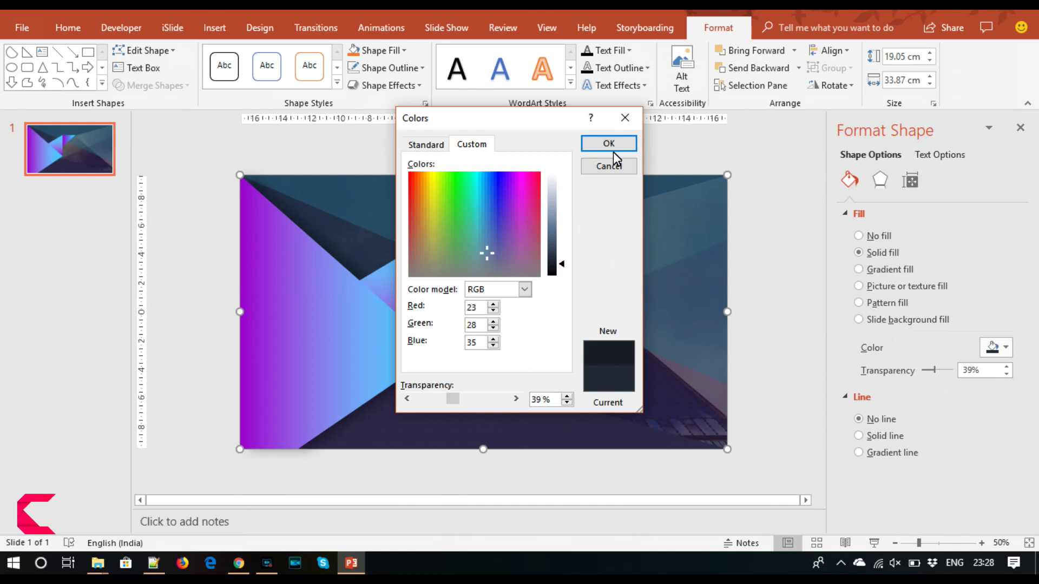
left_click(608, 144)
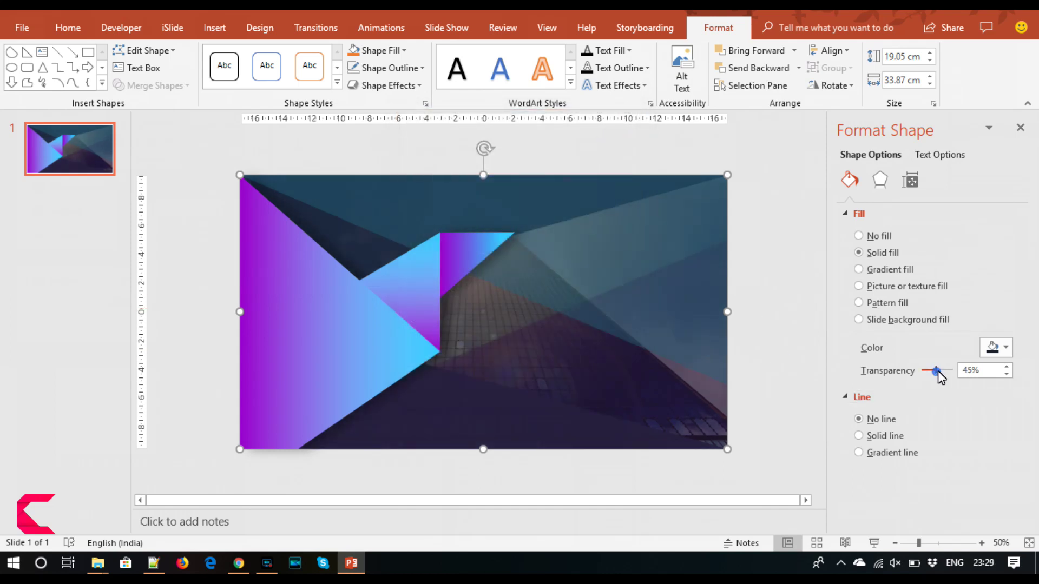
left_click(780, 357)
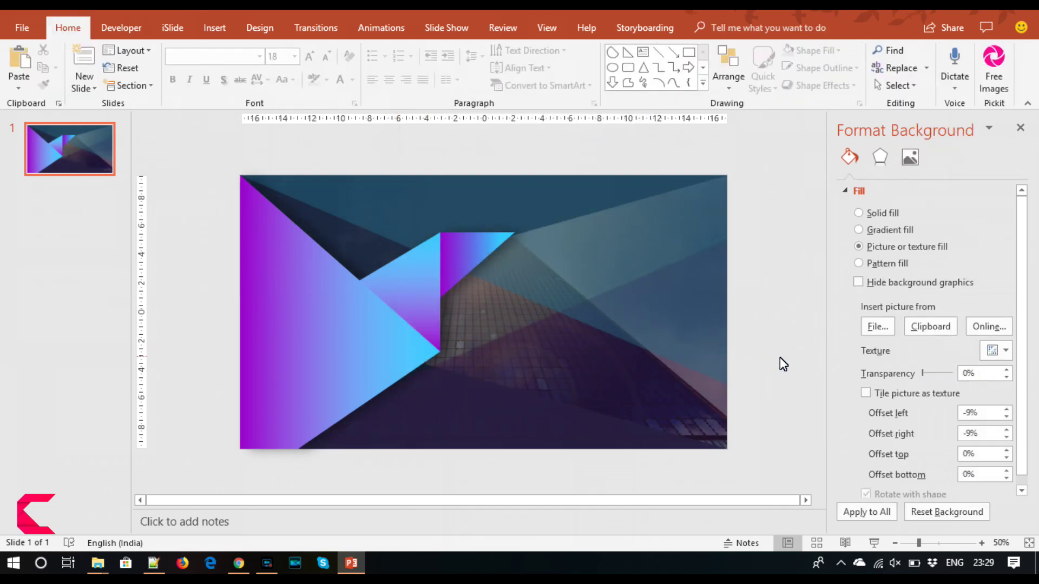
Step: Shift the gradient triangle graphic to the right
left_click(443, 262)
left_click_drag(523, 314, 570, 309)
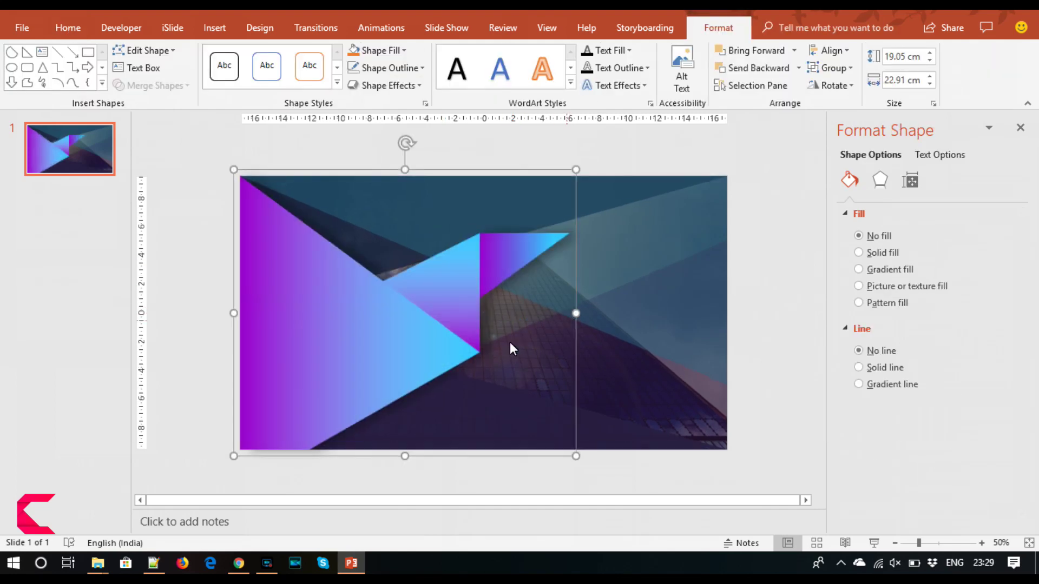
left_click(759, 348)
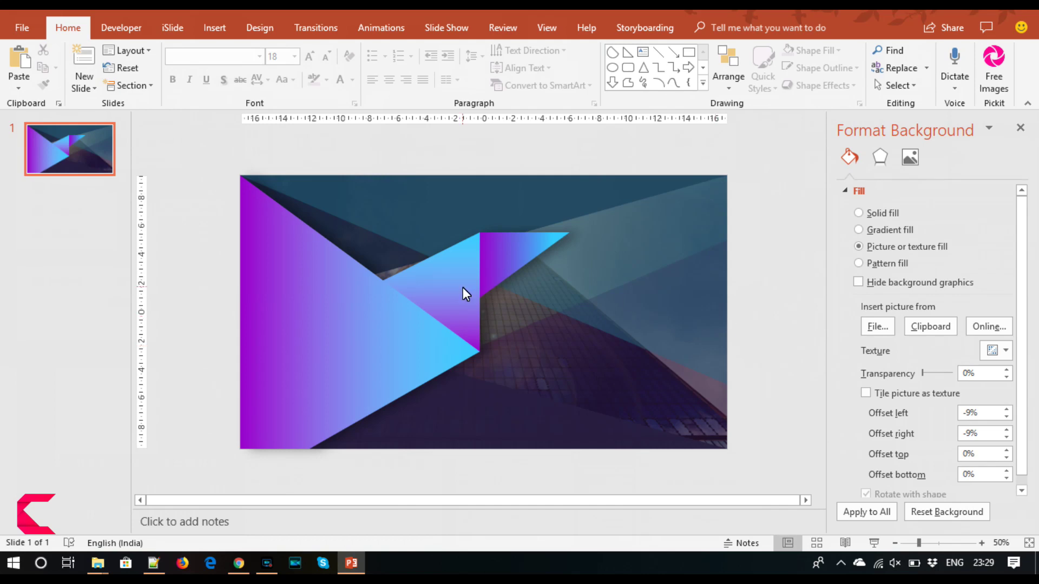
Step: Duplicate the triangle graphic and flip the copy so it mirrors the original
left_click(399, 311)
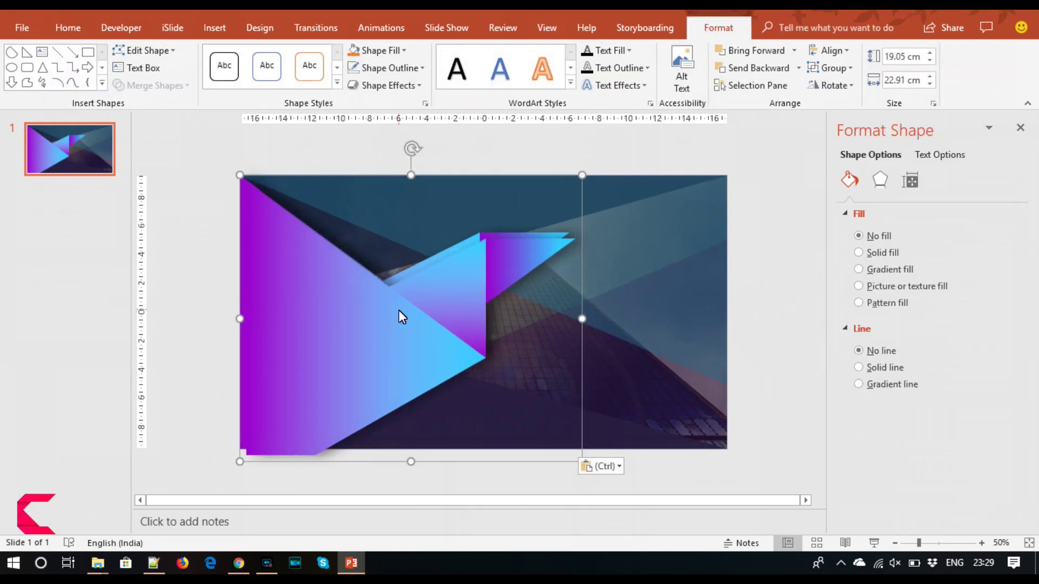
left_click_drag(351, 337, 495, 329)
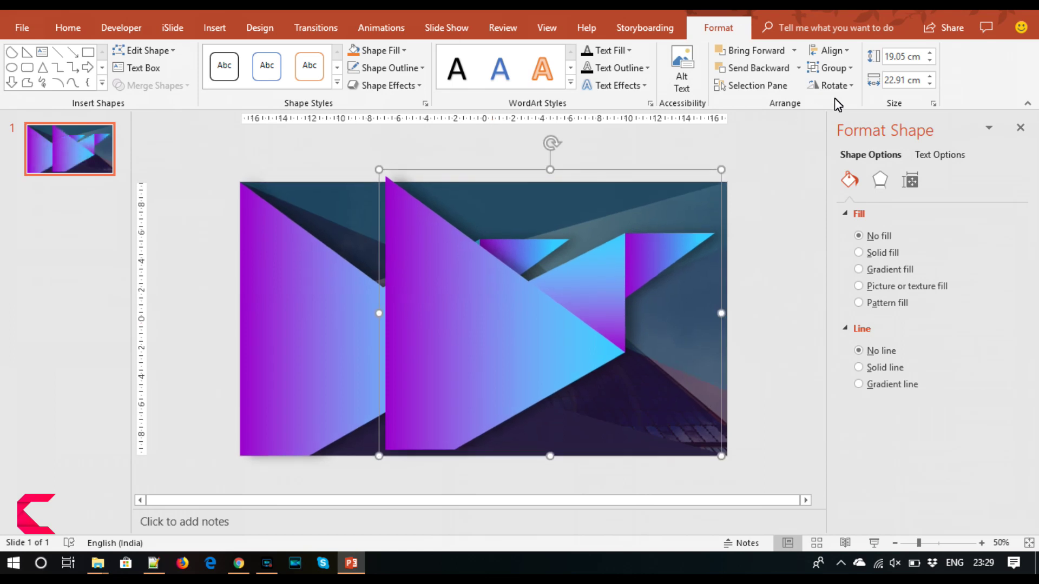
left_click(830, 85)
left_click(847, 141)
left_click(833, 86)
left_click(847, 159)
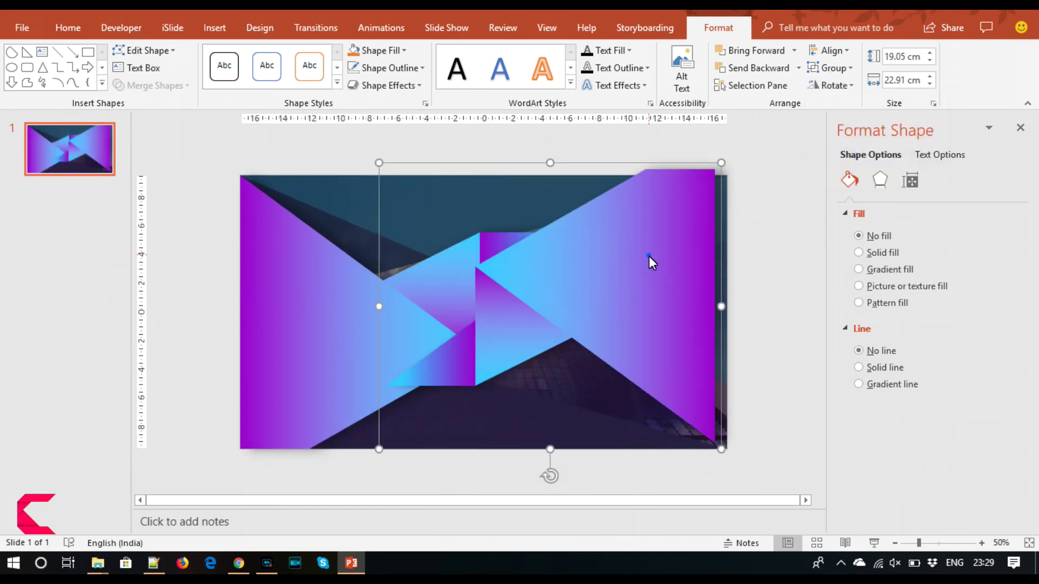
Step: Shrink the mirrored copy to about 4.11 × 4.95 cm in the top-right corner
left_click_drag(648, 255, 658, 264)
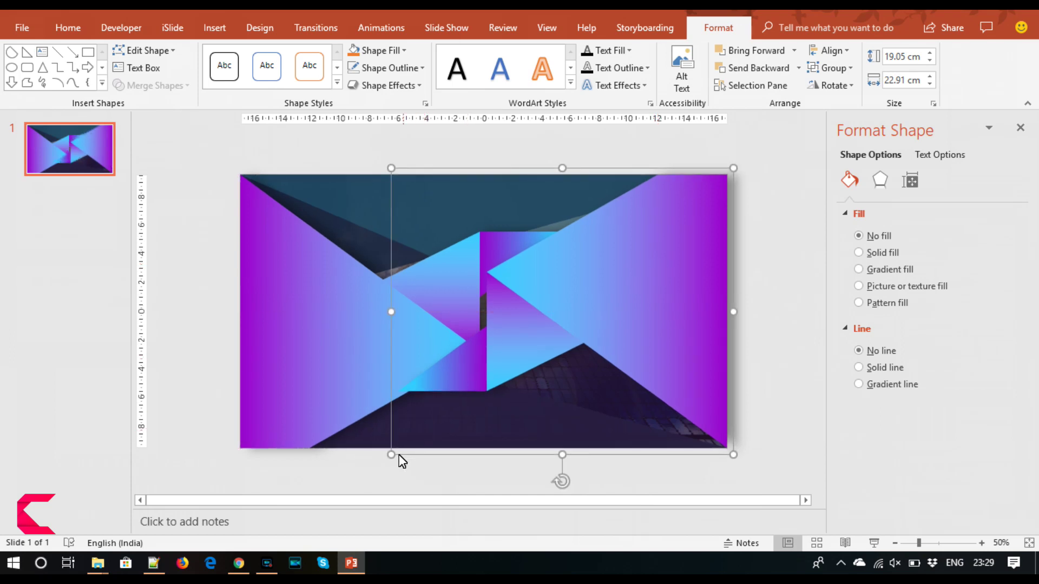
left_click_drag(391, 455, 672, 222)
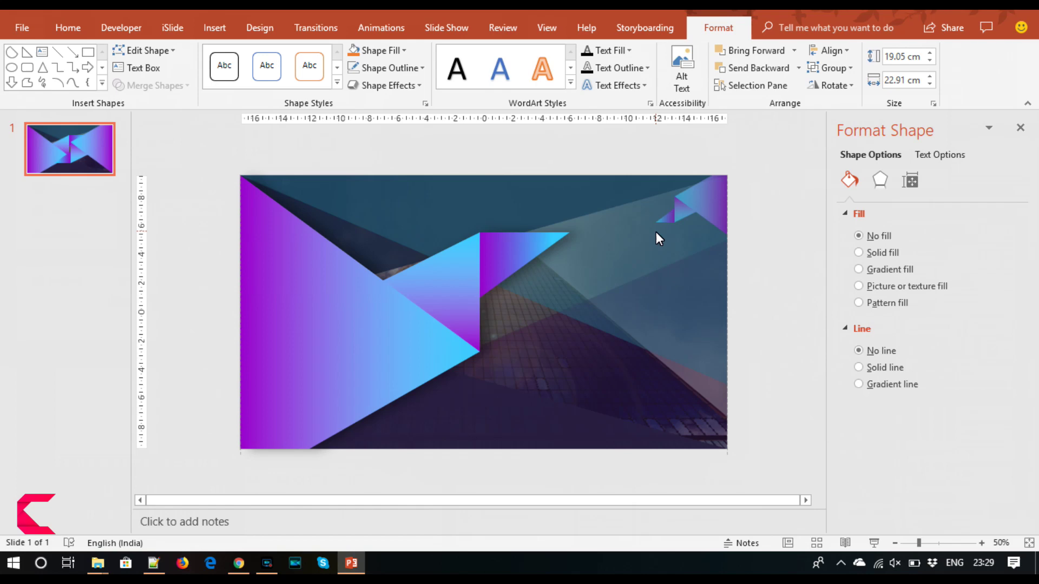
left_click_drag(673, 225, 655, 236)
left_click(748, 291)
left_click(714, 215)
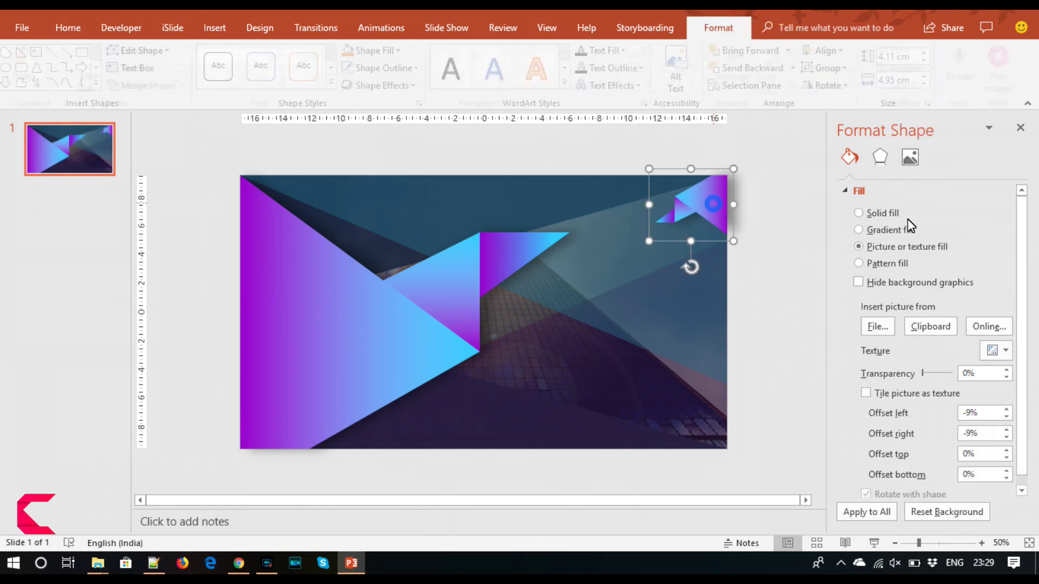
Step: Apply an Outer shadow preset to the small triangle copy
left_click(884, 183)
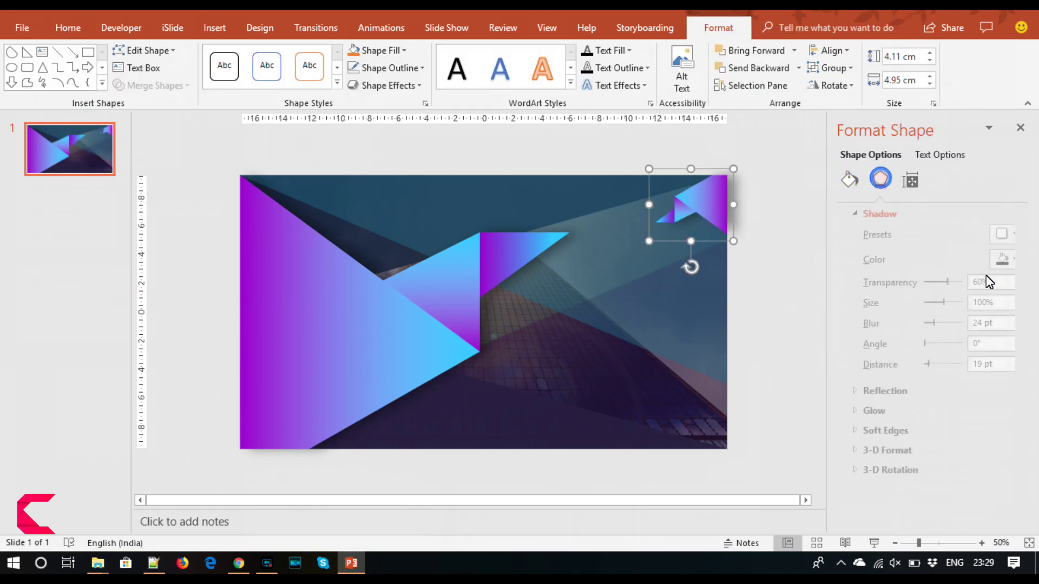
left_click(1002, 236)
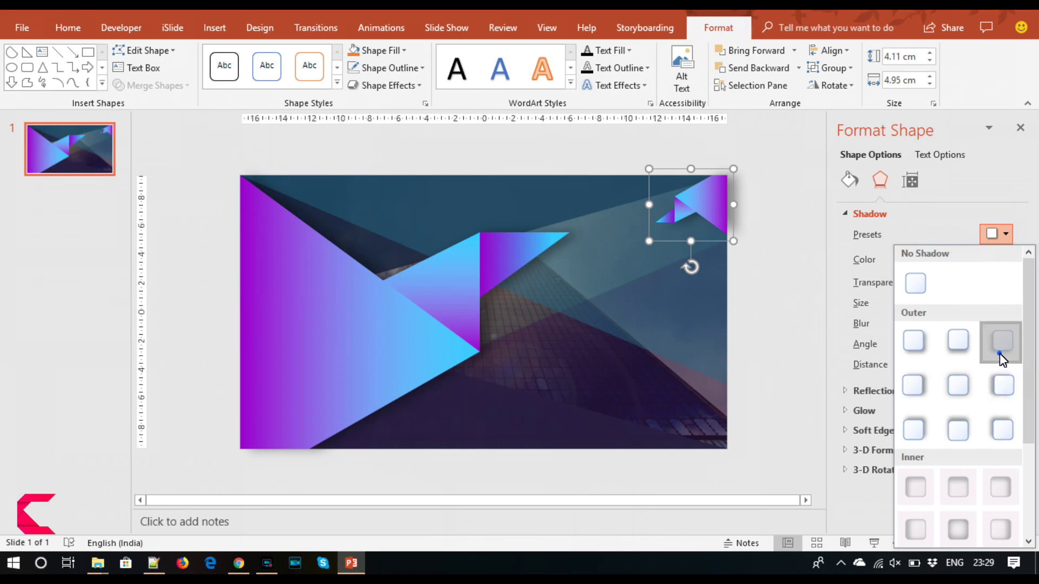
left_click(998, 350)
left_click(791, 324)
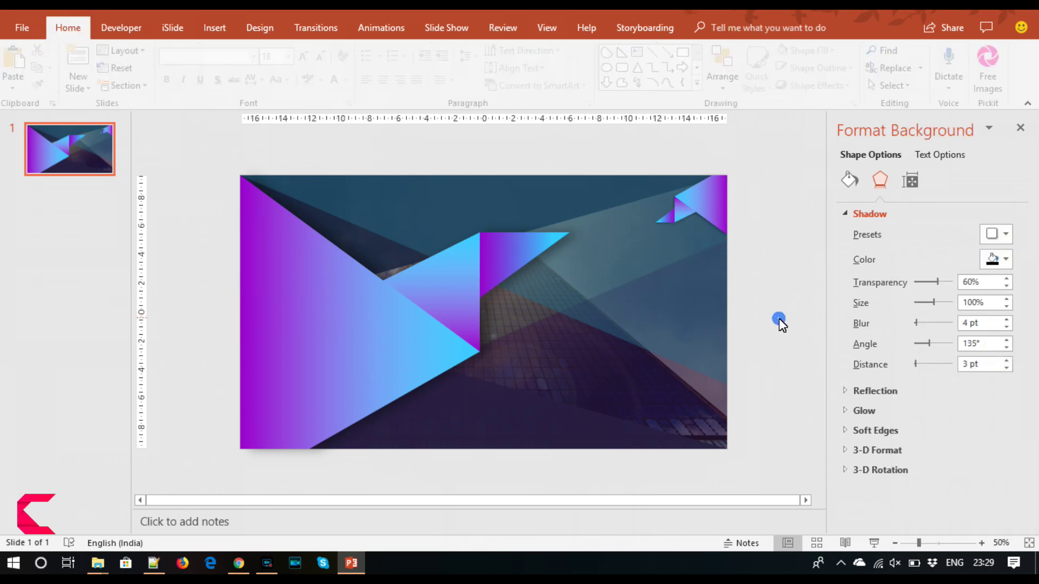
Step: Reposition the small triangle snugly into the slide's top-right corner, about 3.49 × 4.15 cm
left_click(675, 205)
left_click_drag(651, 241, 580, 265)
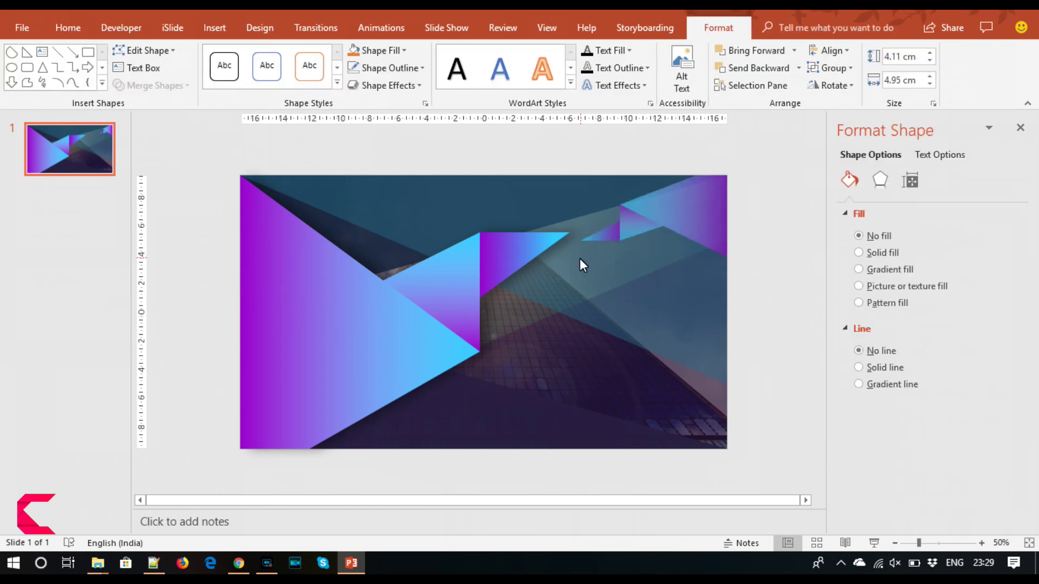
mouse_move(580, 265)
left_mouse_down()
mouse_move(659, 248)
mouse_move(669, 233)
left_mouse_up()
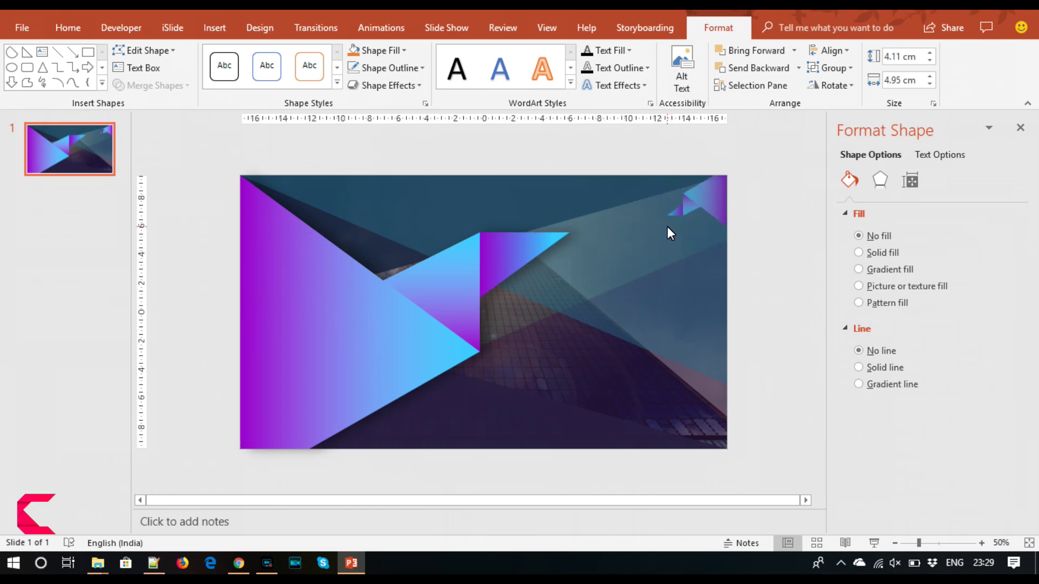
left_click(749, 261)
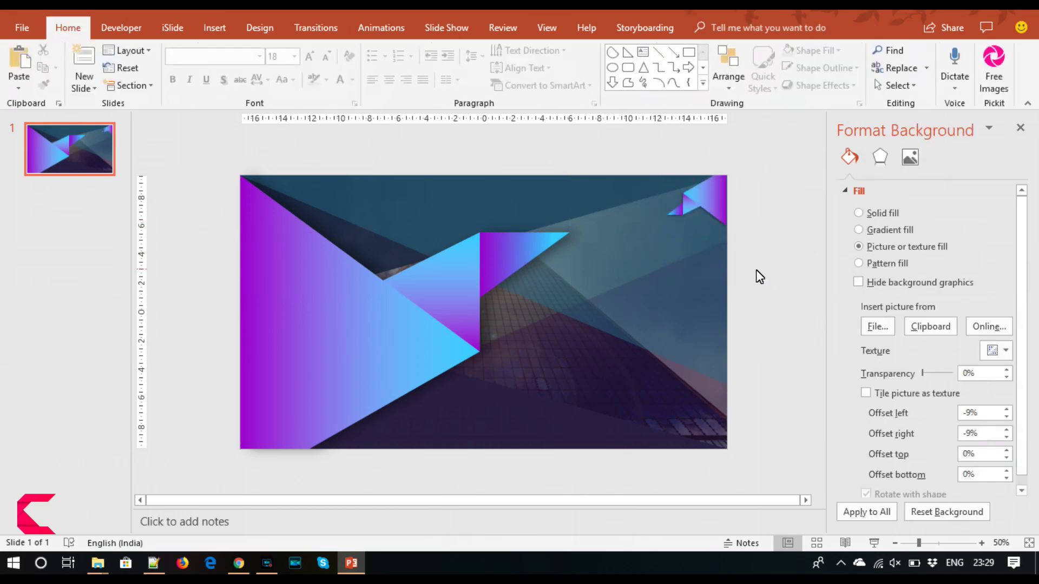
left_click(719, 209)
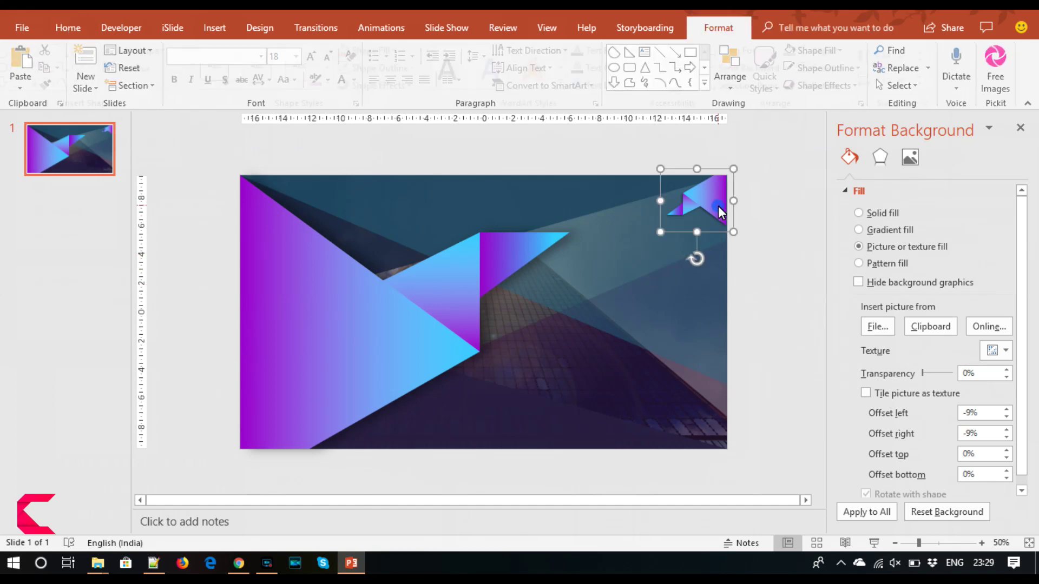
left_click(770, 286)
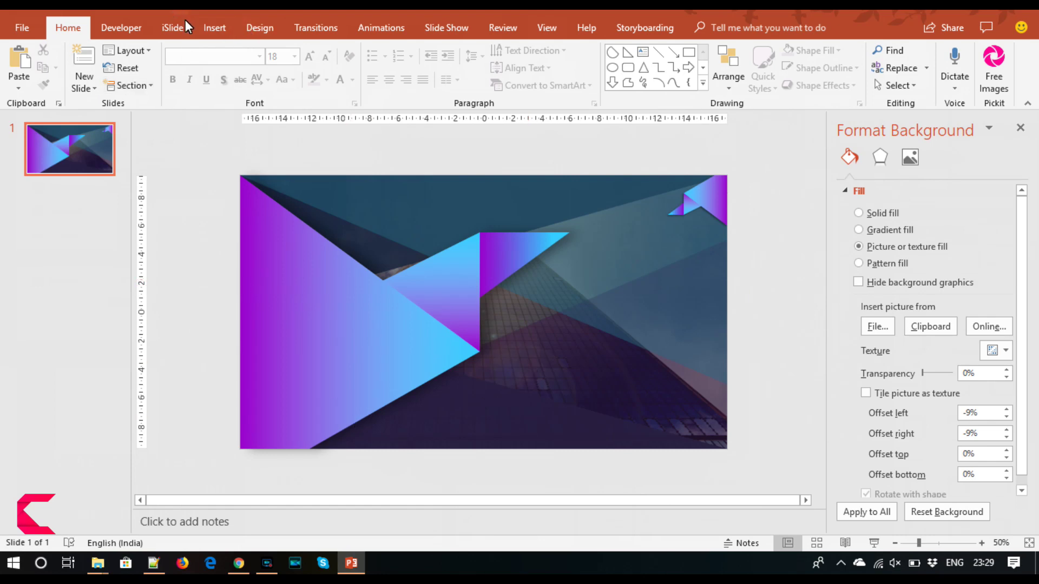
left_click(205, 30)
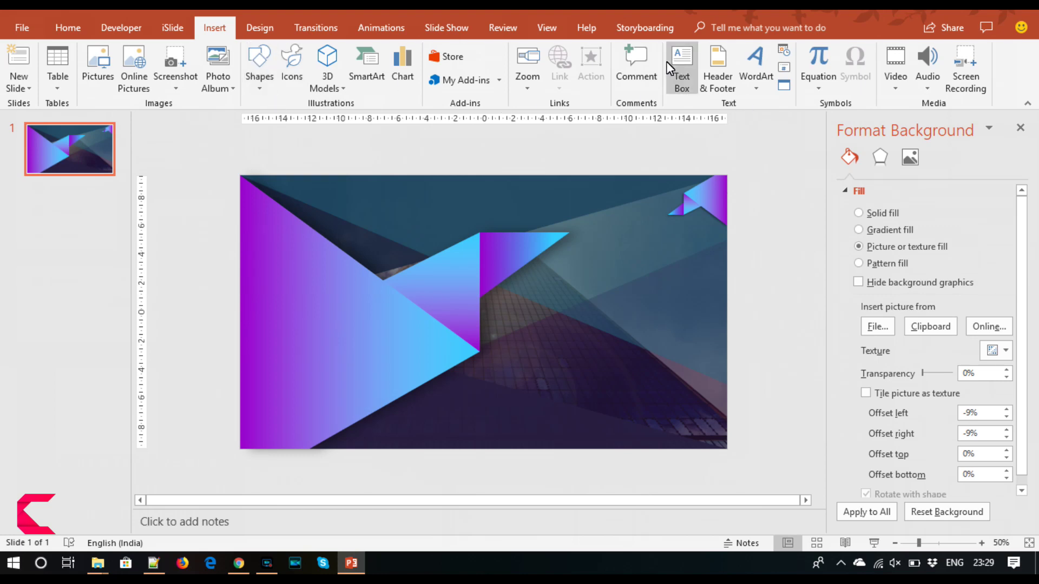
Step: Add a text box reading 'company name' over the left triangle in Montserrat
left_click(679, 76)
left_click_drag(262, 320, 422, 347)
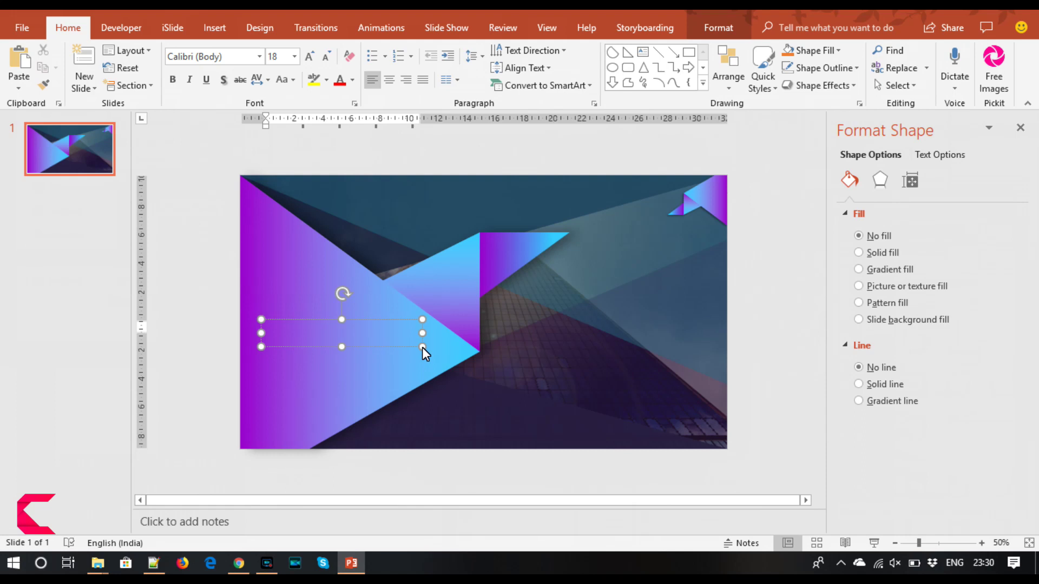
type("company name")
key("ctrl+a")
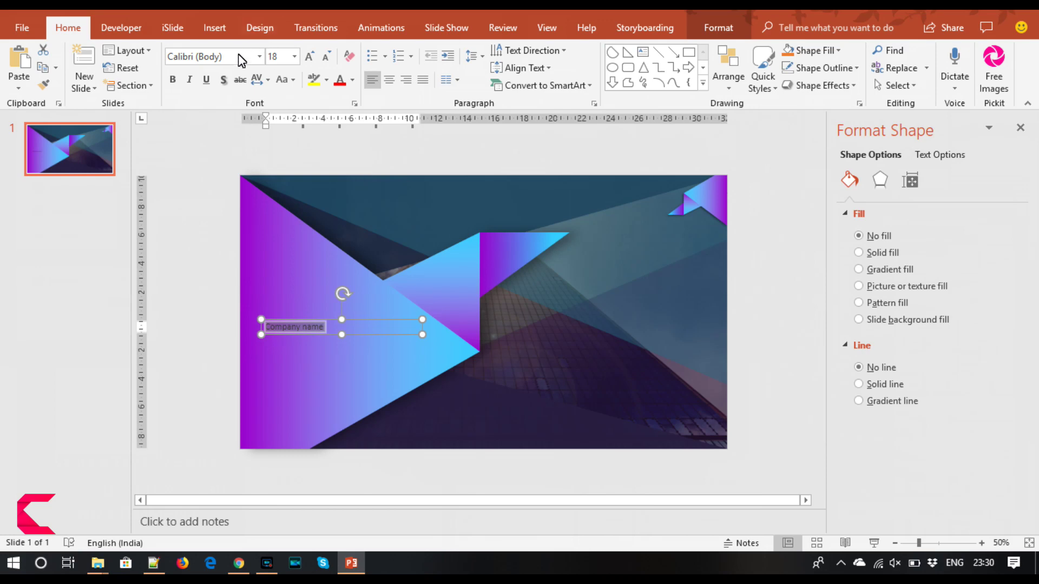
left_click(232, 57)
type("Montserrat")
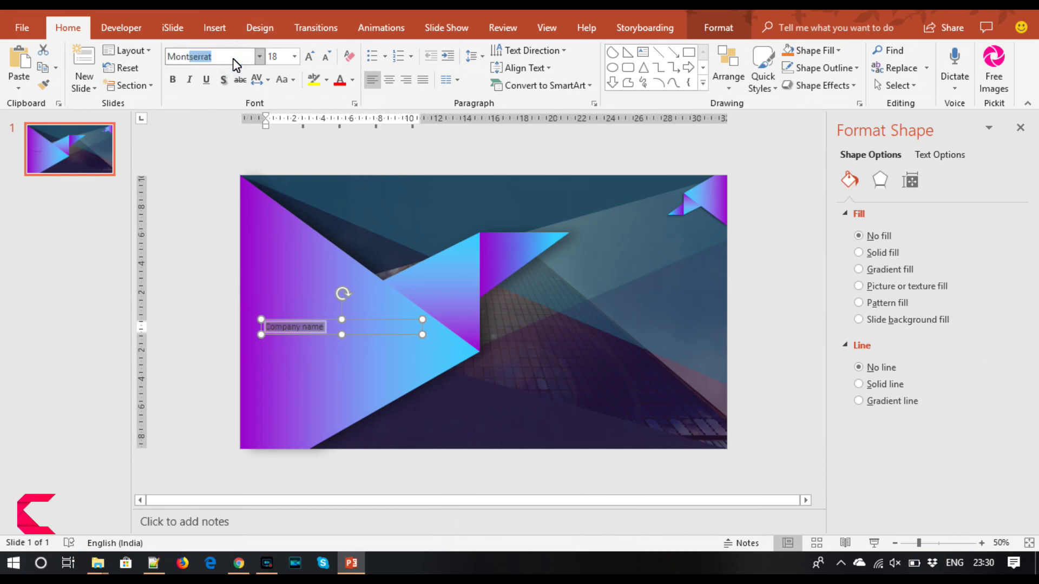
key("Return")
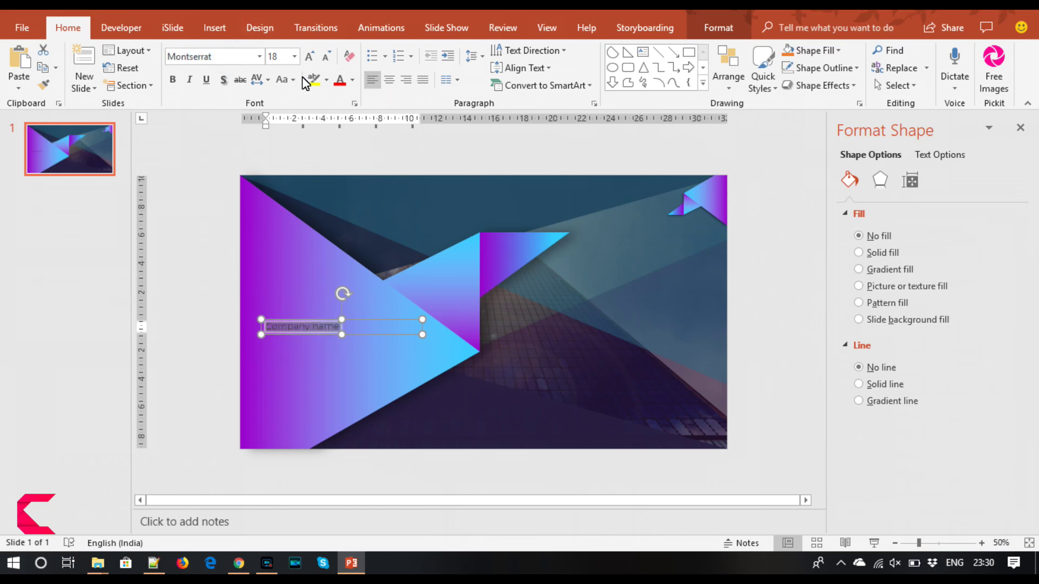
Step: Capitalize it to 'Company Name', enlarge it to 32 pt and make it white
left_click(295, 79)
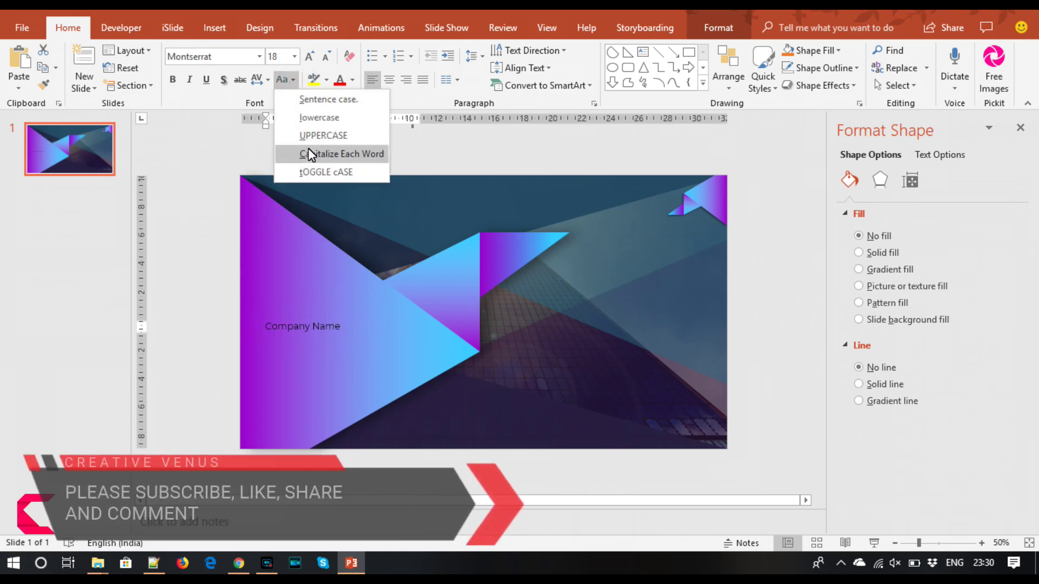
left_click(304, 153)
left_click(309, 55)
left_click(309, 56)
left_click(309, 56)
left_click(309, 56)
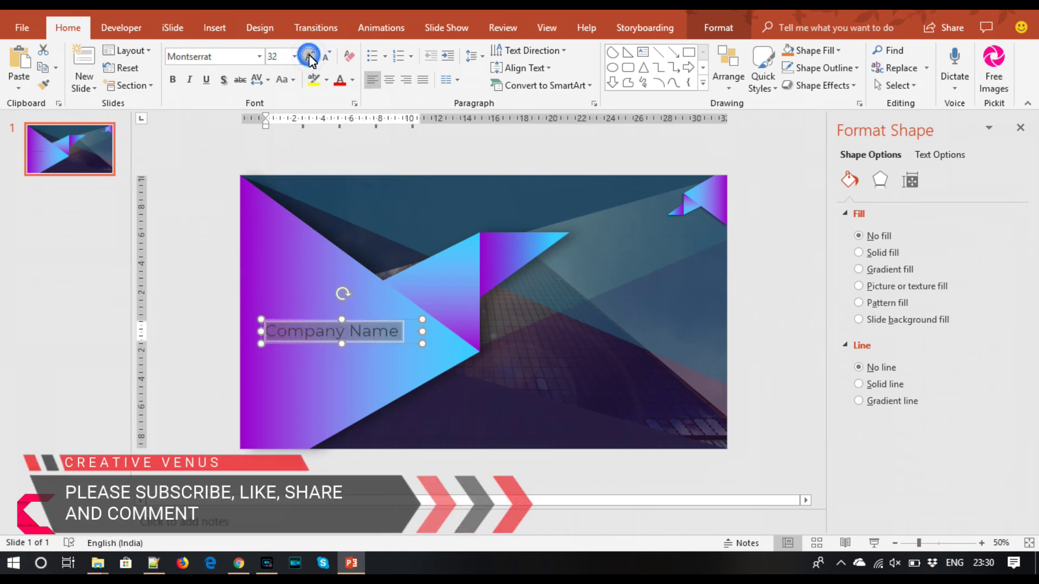
left_click(352, 80)
left_click(340, 114)
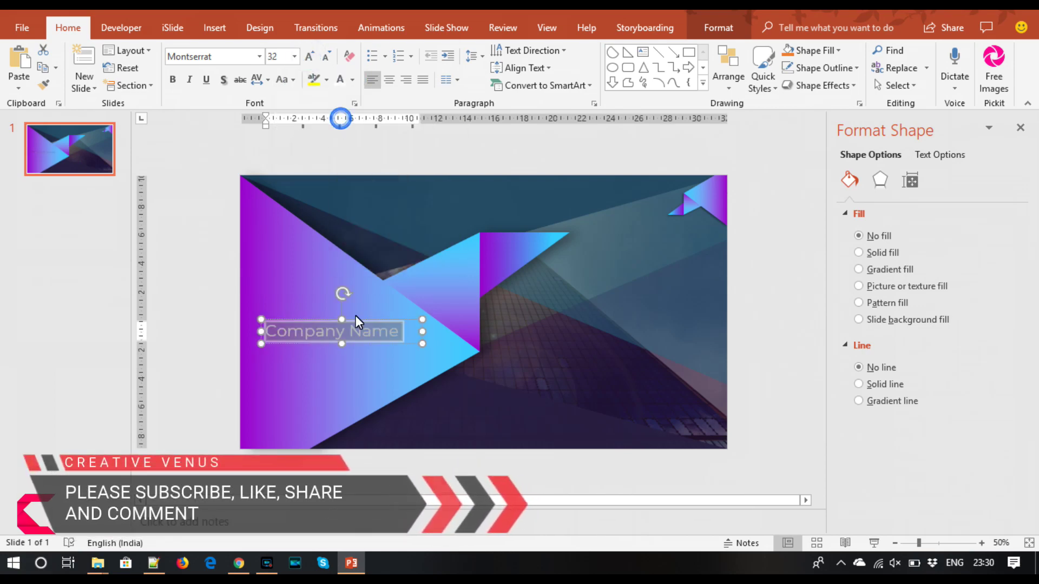
Step: Move the box onto the triangle, set it to Montserrat Light, and duplicate it
left_click_drag(358, 320, 352, 333)
left_click(235, 61)
type("Montserrat Light")
key("Return")
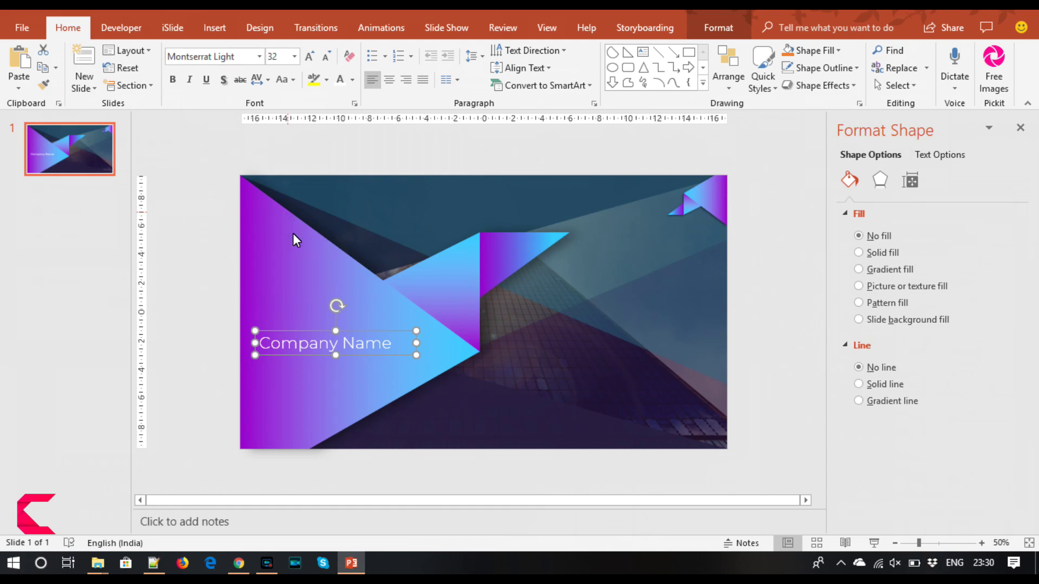
key("ctrl+d")
Step: Turn the copy below into the tagline 'We are a creative company' at 16 pt
left_click_drag(321, 347, 319, 352)
left_click(307, 362)
double_click(307, 362)
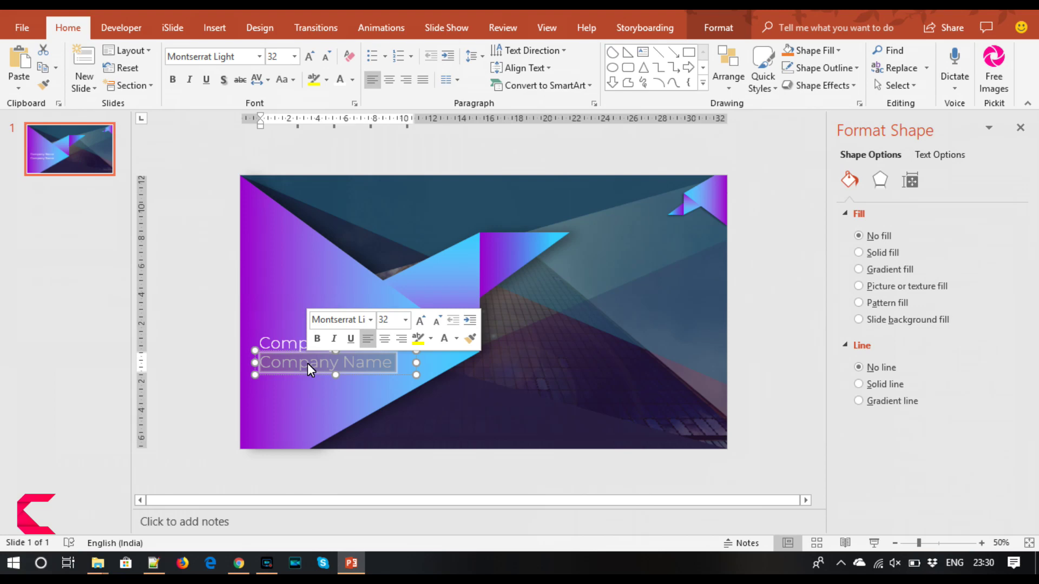
type("We are a creative comp")
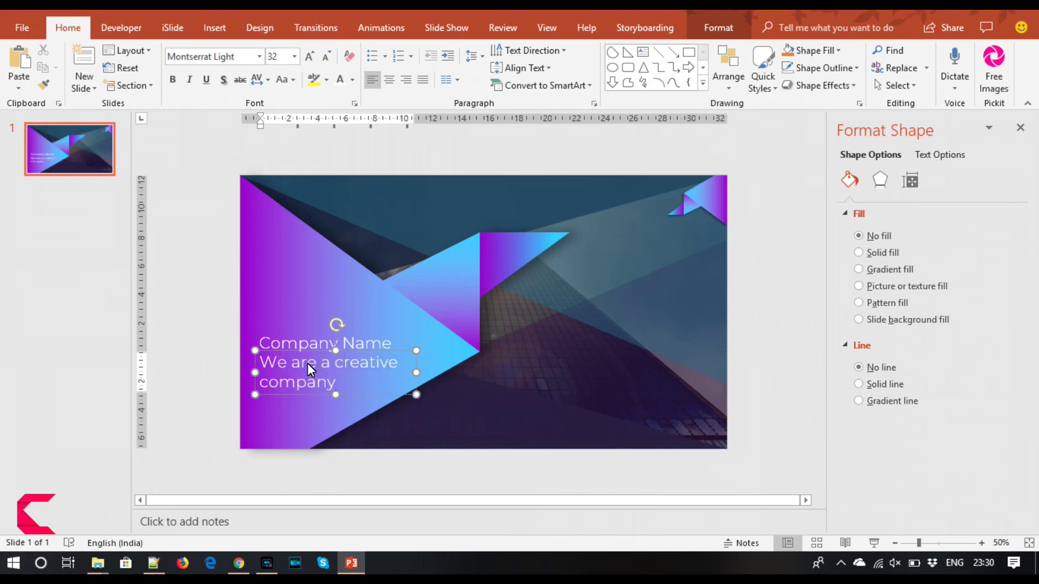
key("ctrl+a")
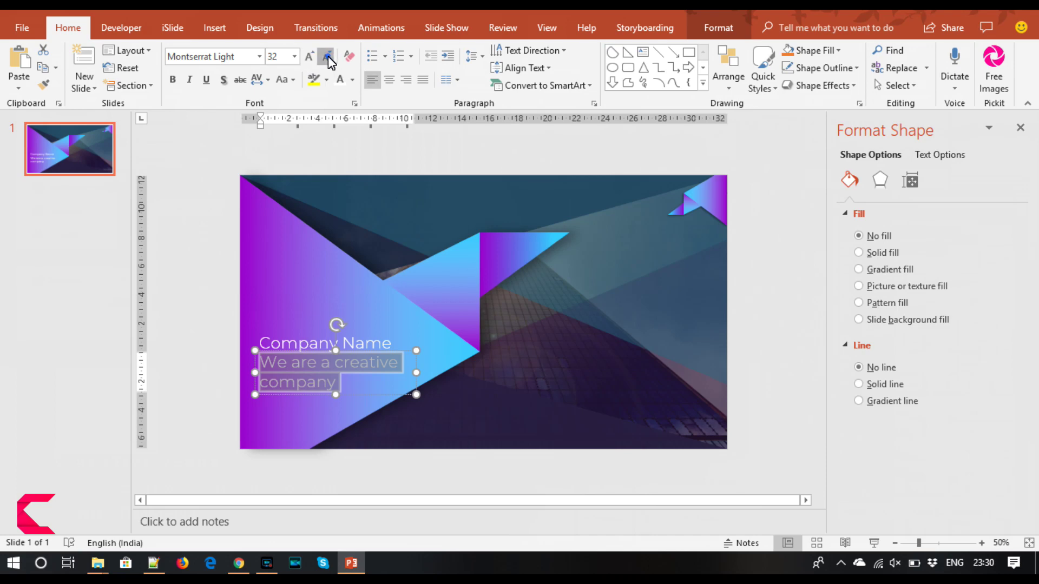
left_click(327, 56)
left_click(327, 56)
left_click(327, 57)
left_click(327, 56)
left_click(326, 56)
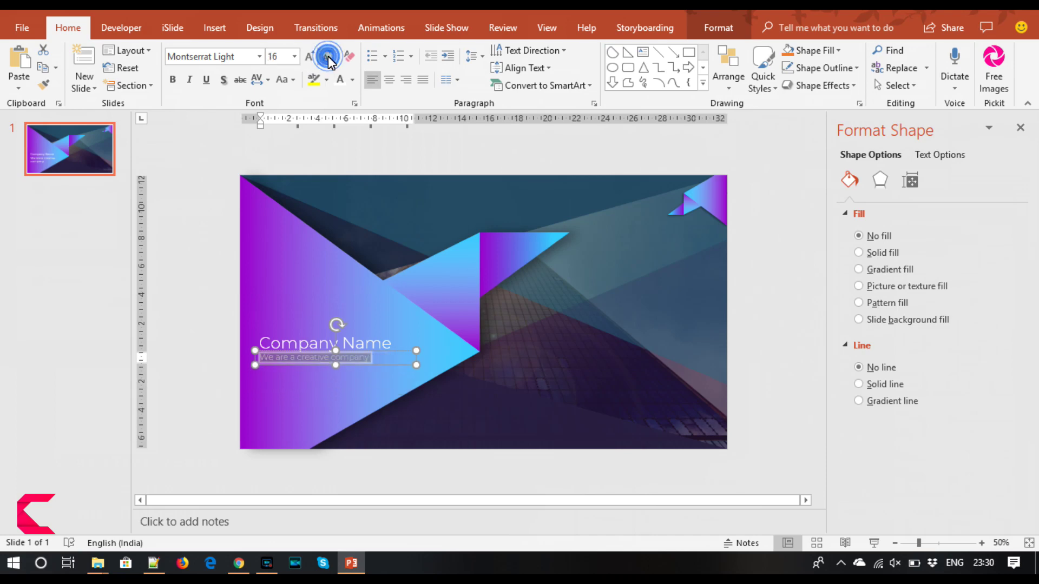
Step: Enlarge Company Name to 40 pt and widen its box to fit one line
left_click(388, 352)
left_click(389, 355)
left_click(367, 338)
key("Escape")
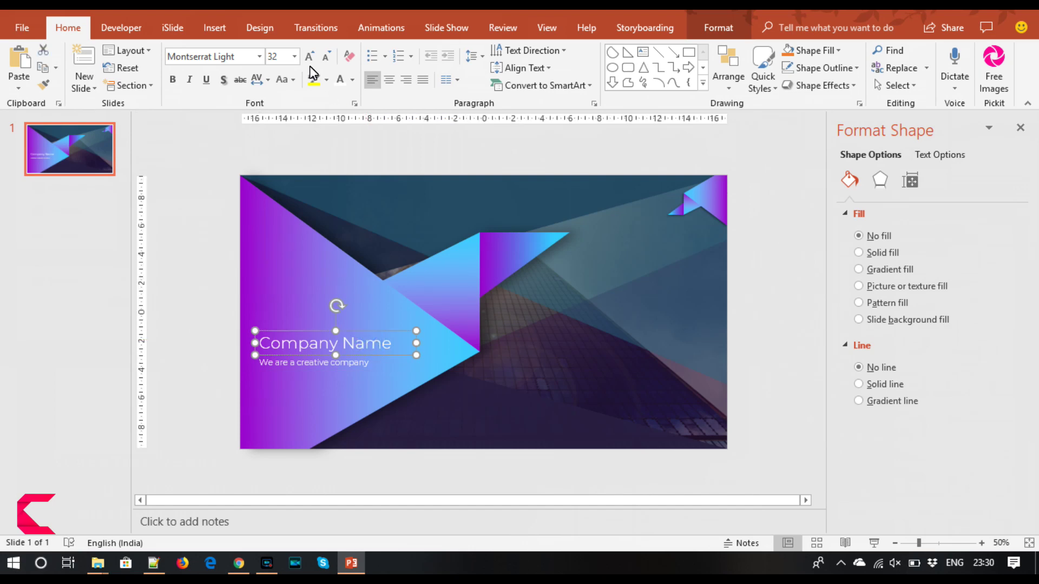
left_click(309, 56)
left_click(310, 56)
left_click_drag(414, 358, 445, 359)
left_click(314, 367)
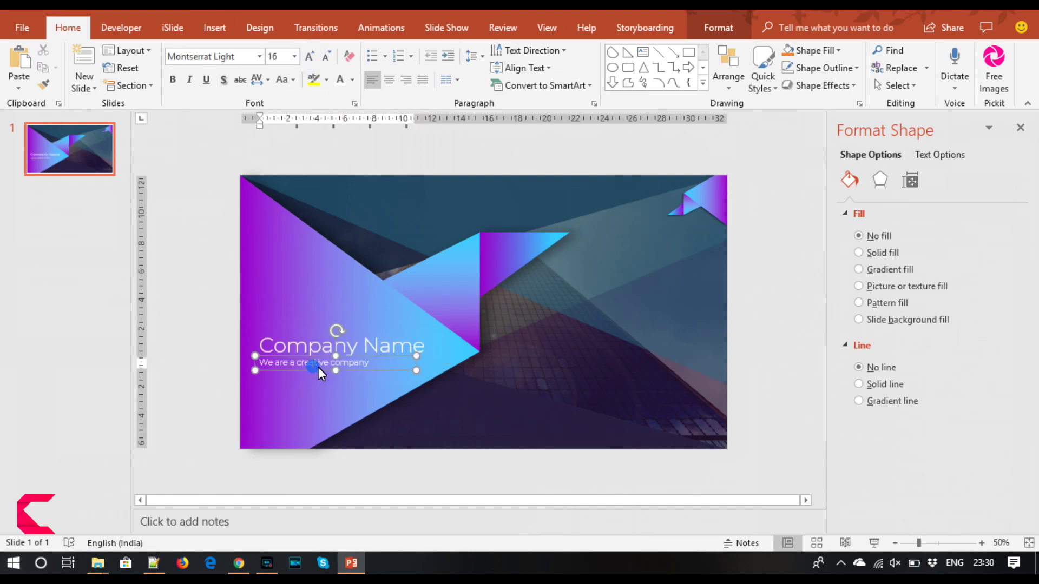
left_click(320, 372)
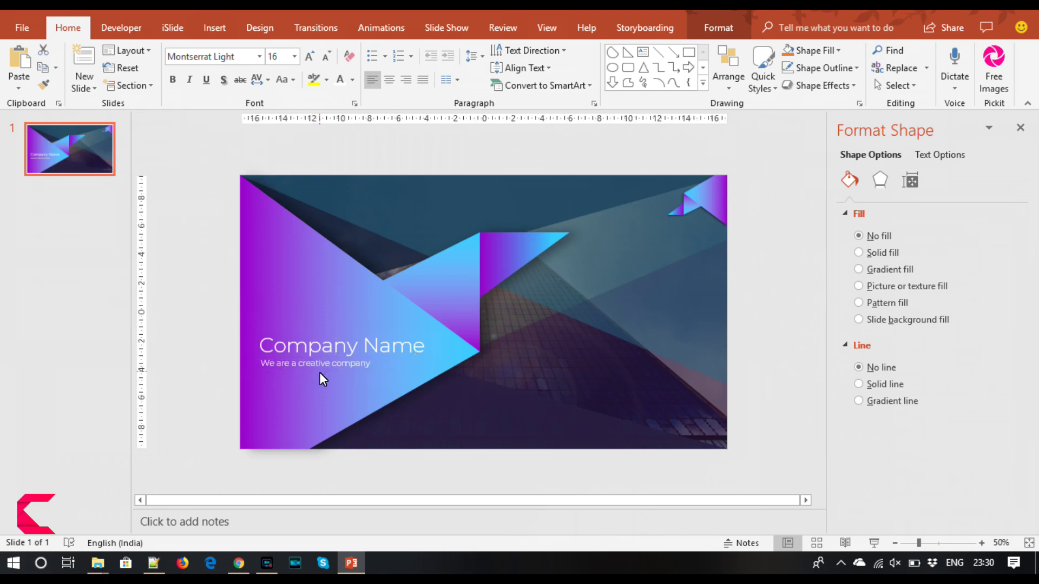
left_click(323, 373)
left_click(185, 392)
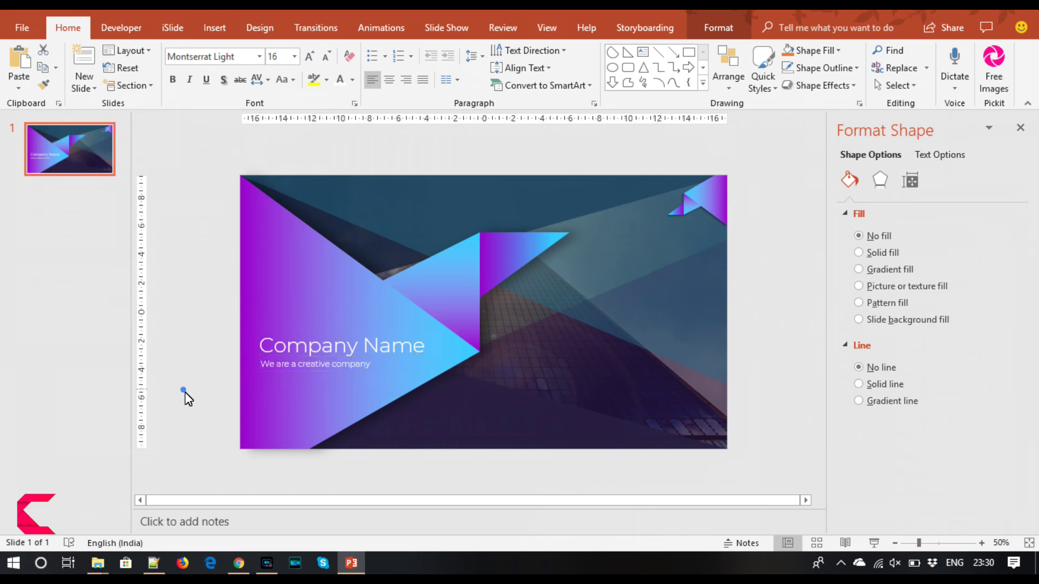
Step: Insert a text box right of the slide centre reading 'Sales Presentation'
left_click(214, 27)
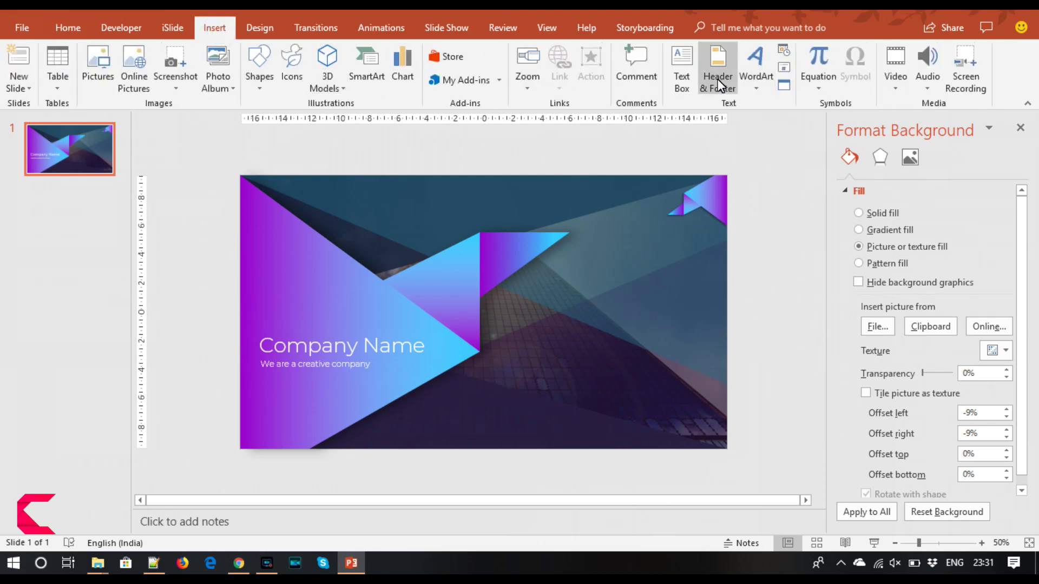
left_click(681, 71)
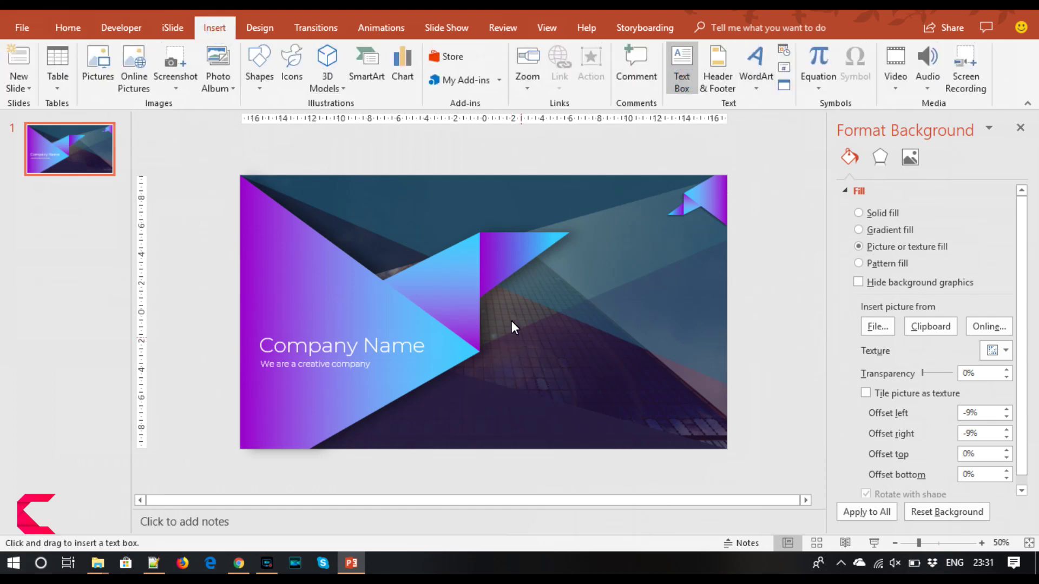
left_click_drag(533, 292, 721, 346)
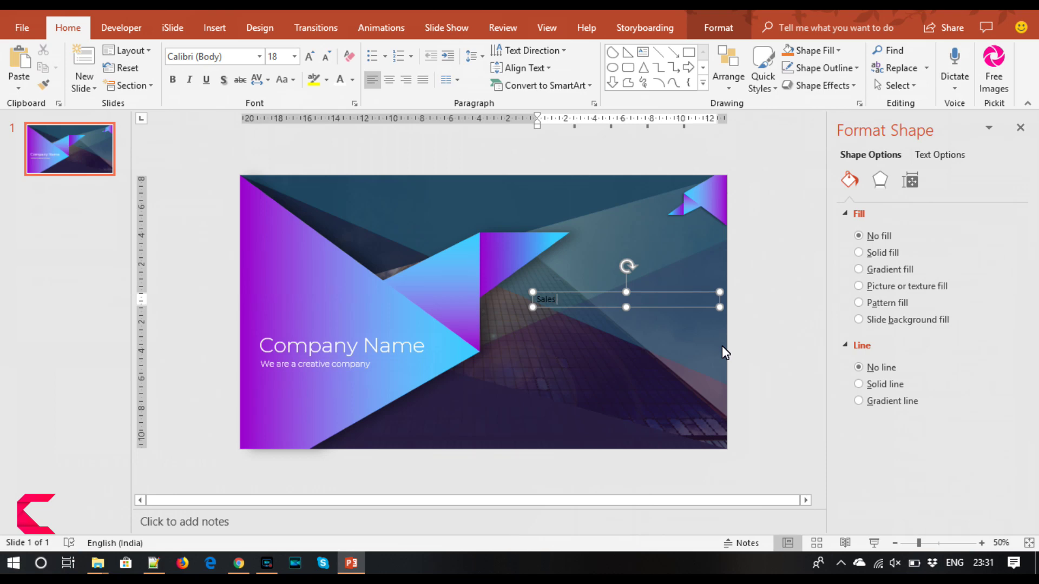
type("P")
key("BackSpace")
type("Presentati")
type("on")
Step: Set Sales Presentation to Montserrat Light at 18 pt and move it lower right
key("ctrl+a")
left_click(218, 58)
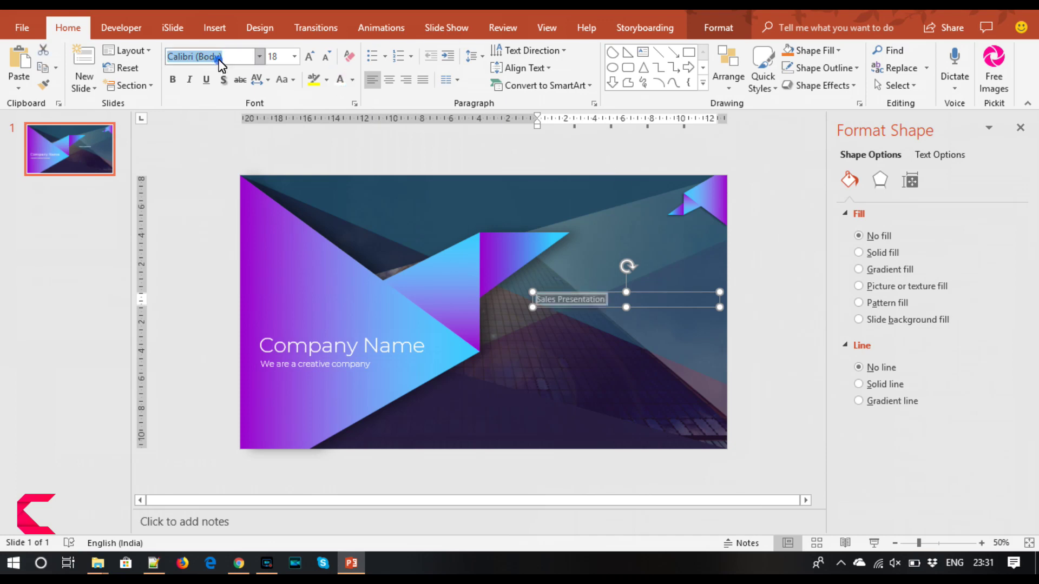
type("Montserrat Light")
key("Return")
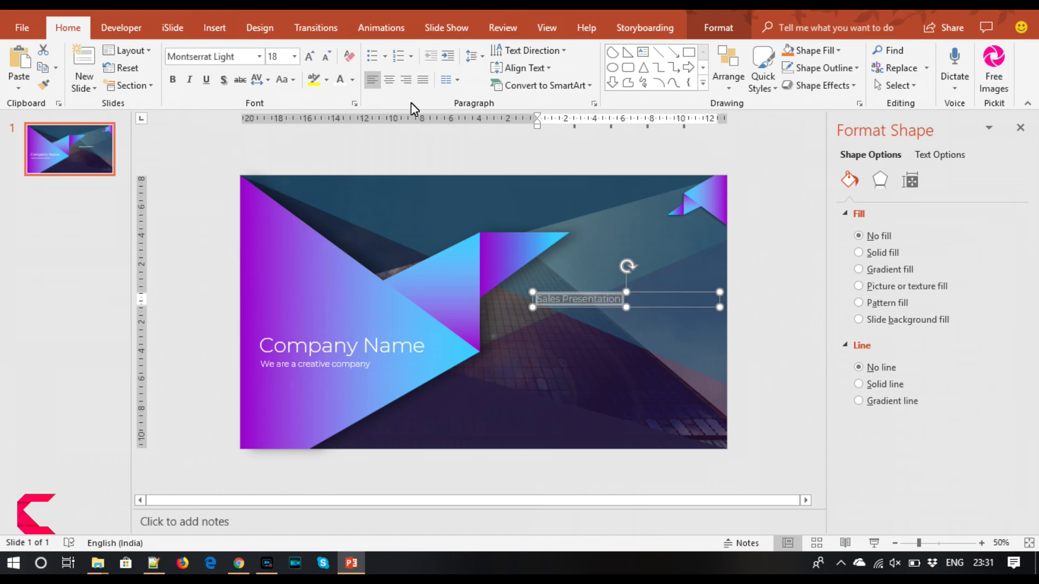
left_click(327, 58)
left_click_drag(553, 292, 566, 366)
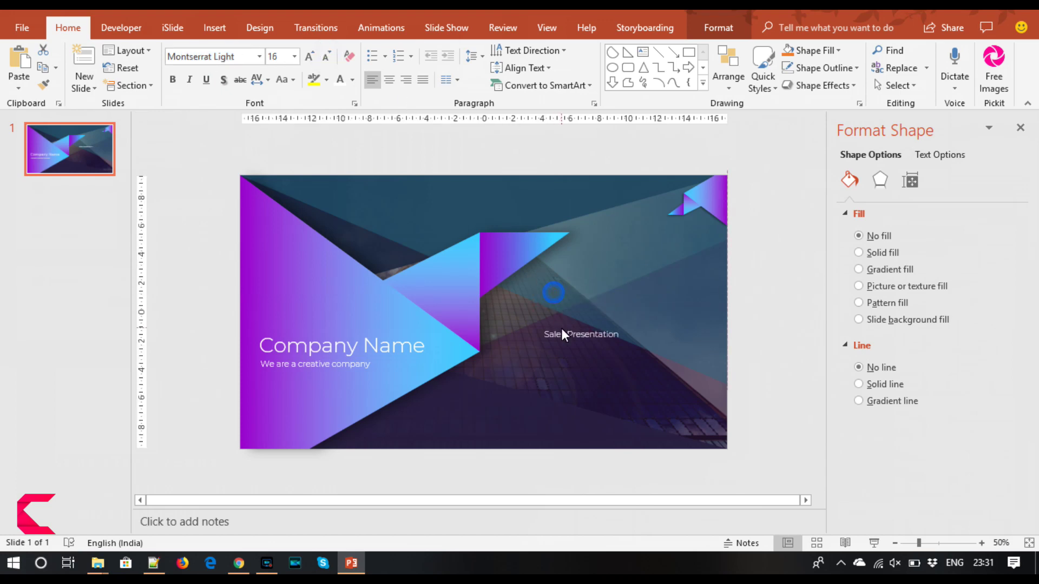
left_click_drag(567, 364, 549, 362)
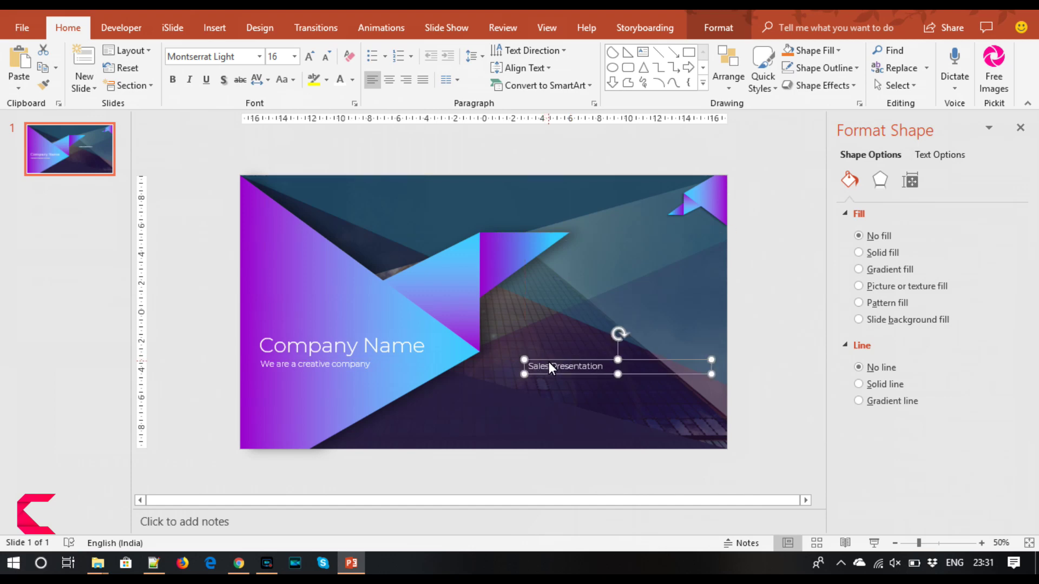
left_click(309, 56)
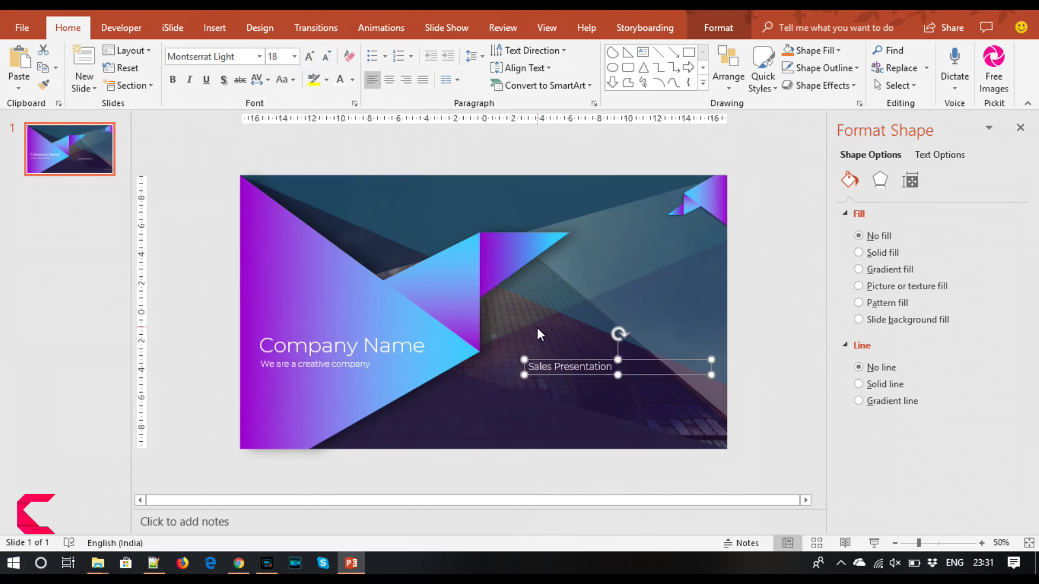
Step: Duplicate Sales Presentation below itself and replace the text with a =lorem(1) paragraph
left_click_drag(556, 368, 550, 385)
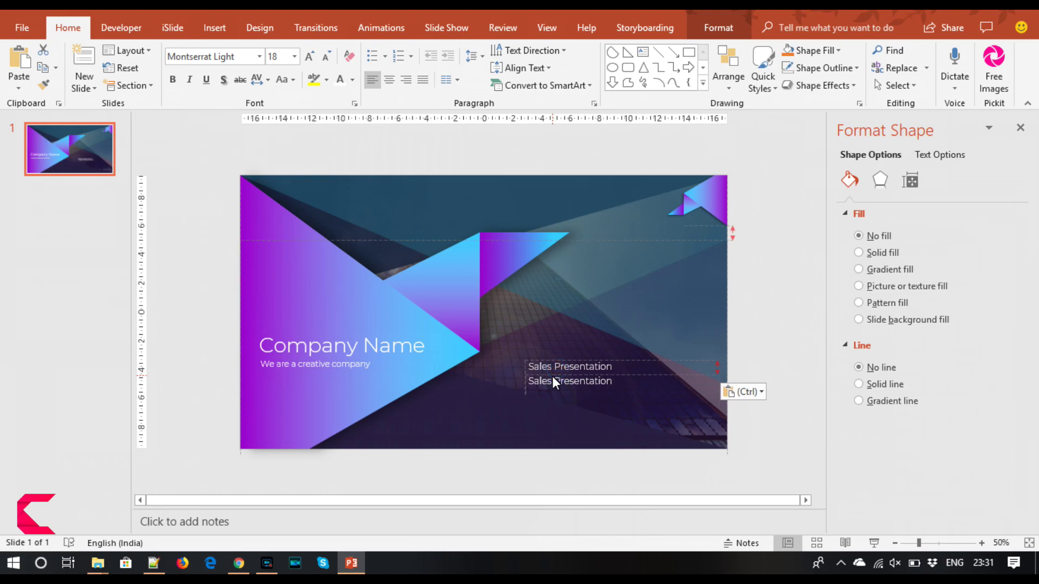
triple_click(553, 382)
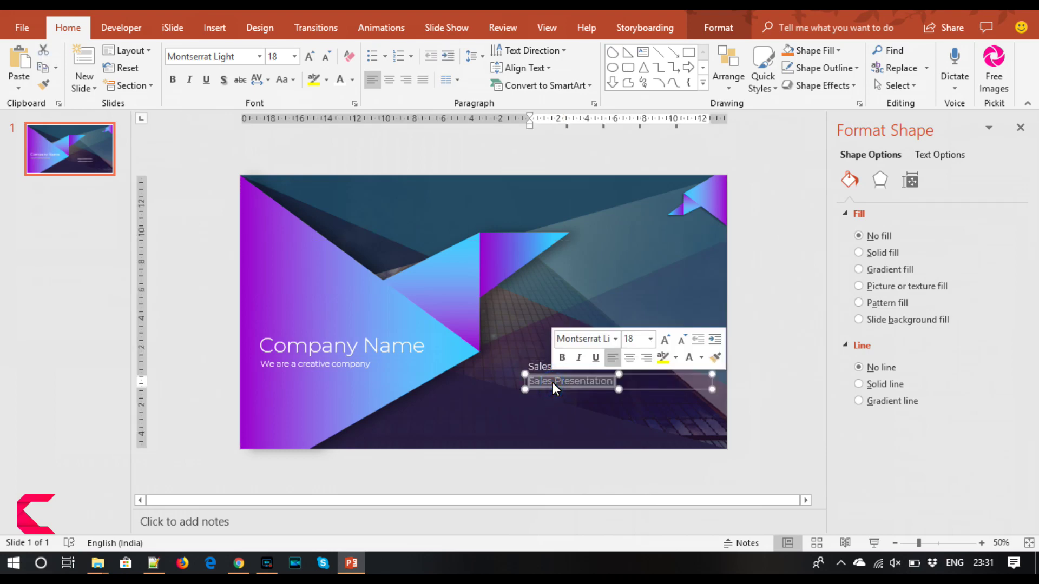
key("BackSpace")
type("(1)")
key("Return")
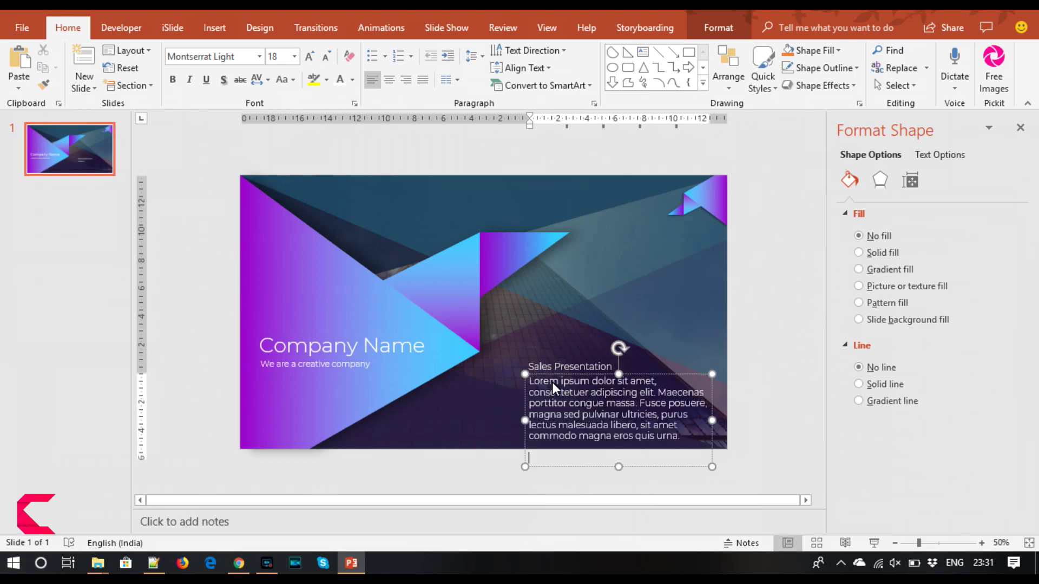
Step: Make the paragraph 9 pt and justified, narrow its box, and move both texts left
key("ctrl+a")
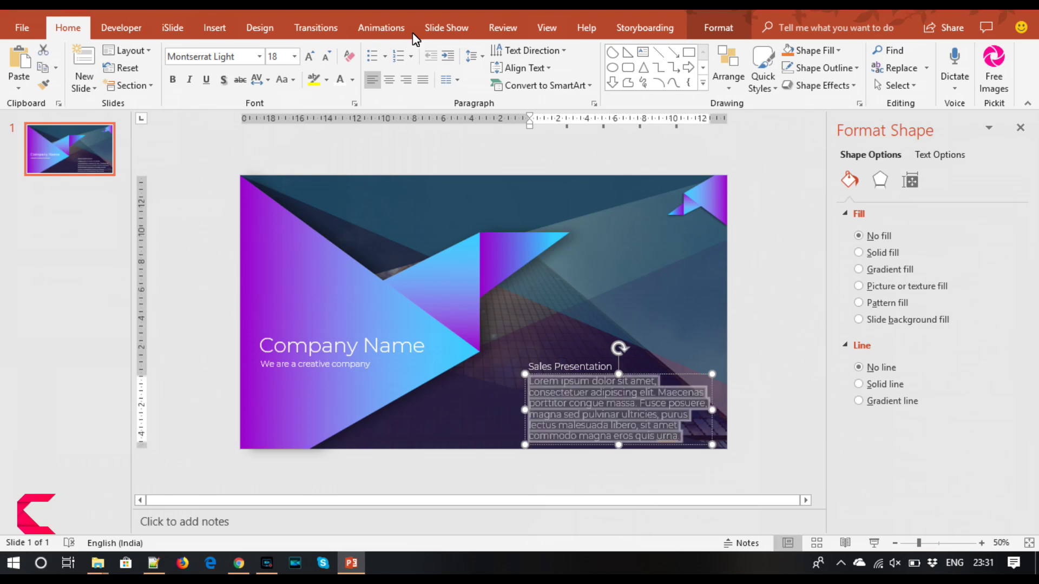
left_click(327, 56)
left_click(327, 56)
left_click(327, 56)
left_click(327, 56)
left_click(327, 56)
left_click(327, 56)
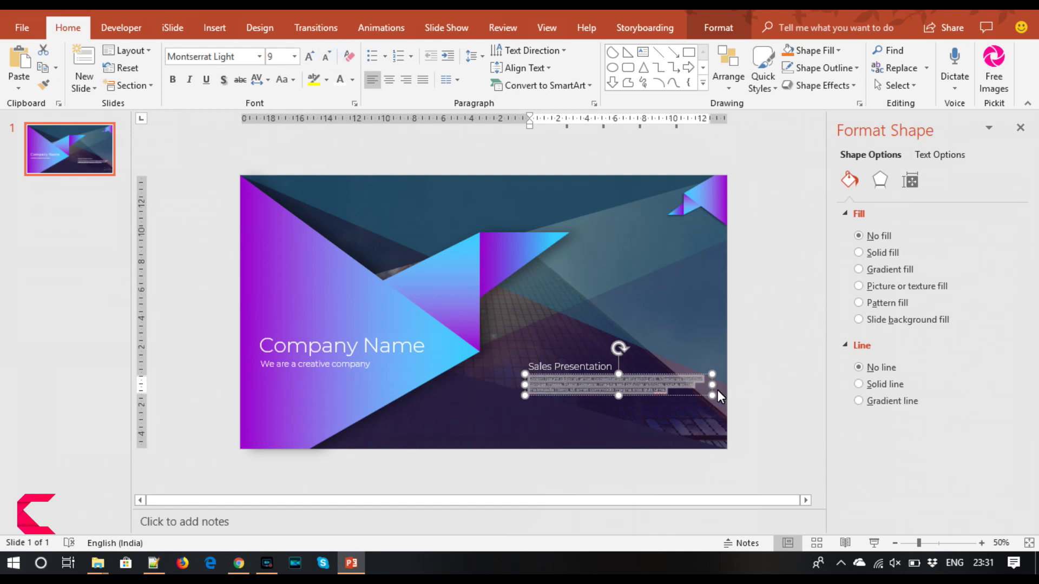
key("ctrl+j")
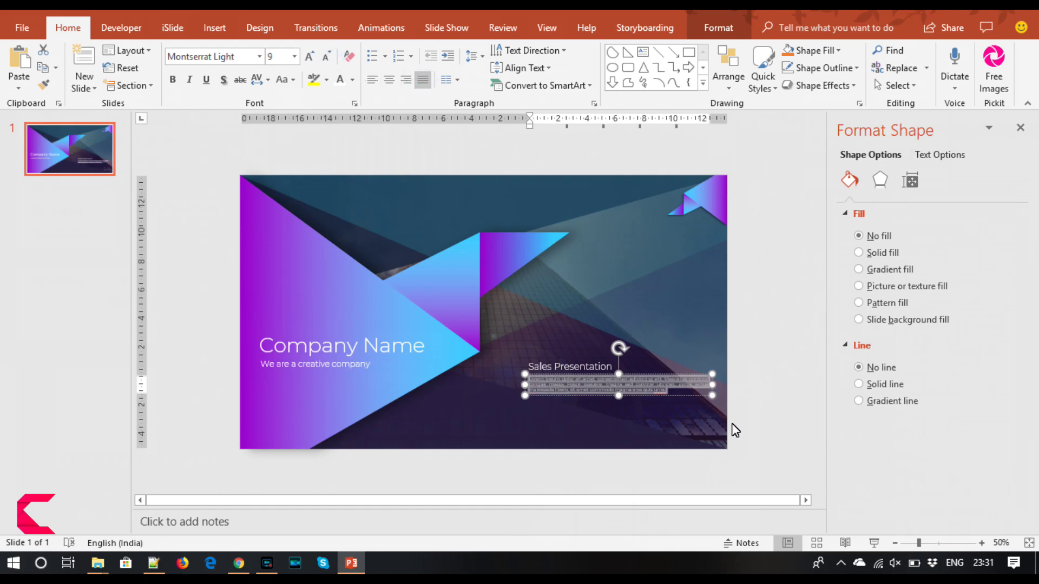
left_click_drag(712, 374, 664, 388)
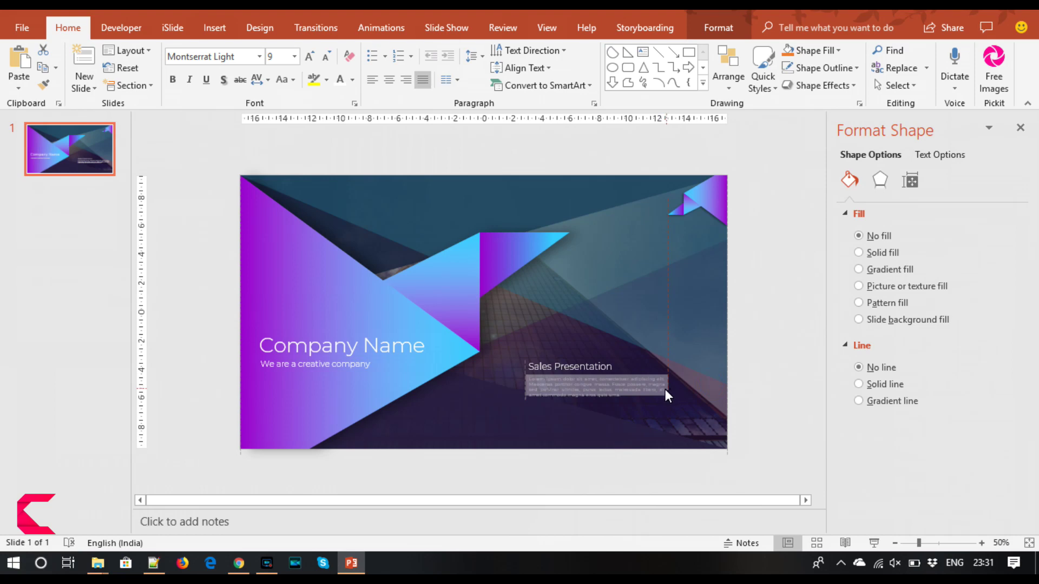
mouse_move(580, 369)
left_mouse_down()
mouse_move(542, 378)
mouse_move(604, 392)
mouse_move(558, 344)
left_mouse_up()
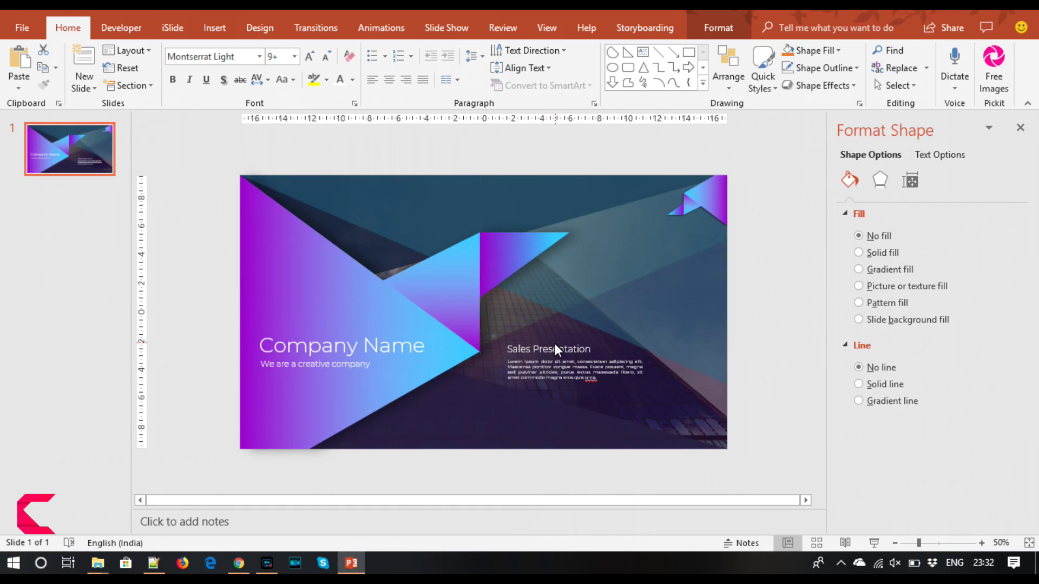
left_click_drag(557, 343, 557, 343)
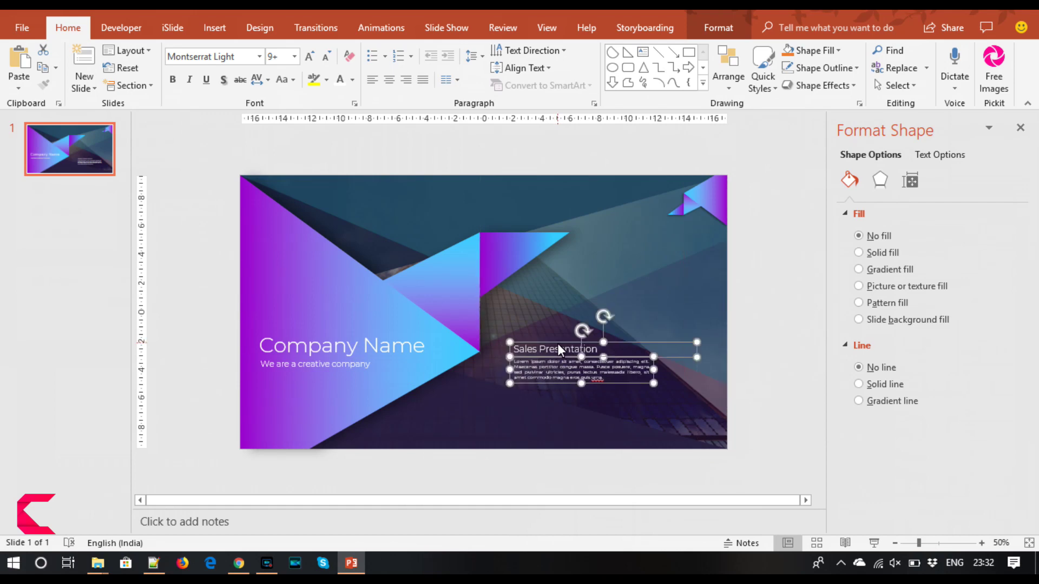
Step: Give the Sales Presentation heading and paragraph a soft light grey text fill
left_click(940, 155)
left_click(999, 330)
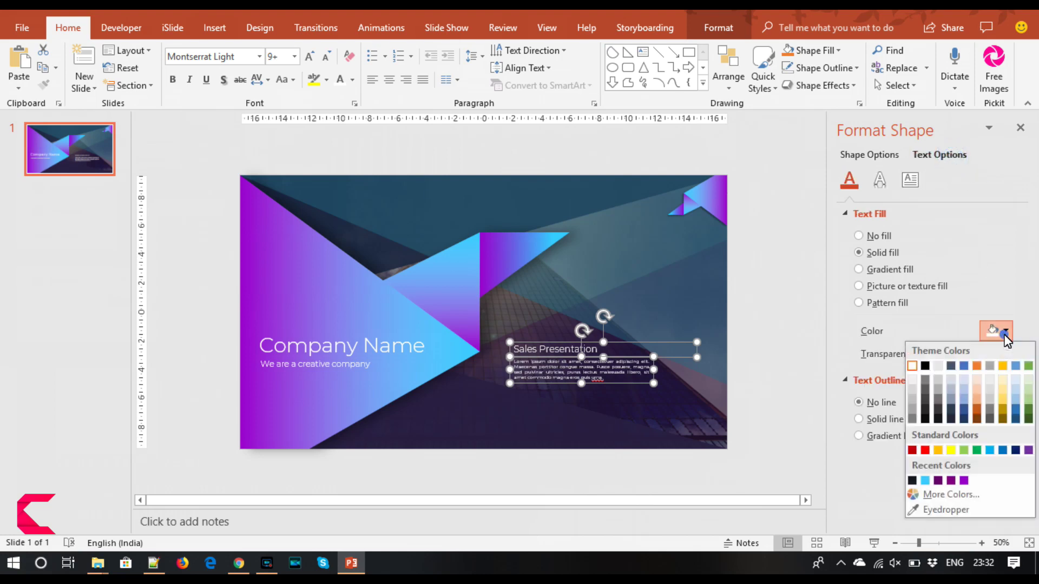
left_click(950, 396)
left_click(1005, 330)
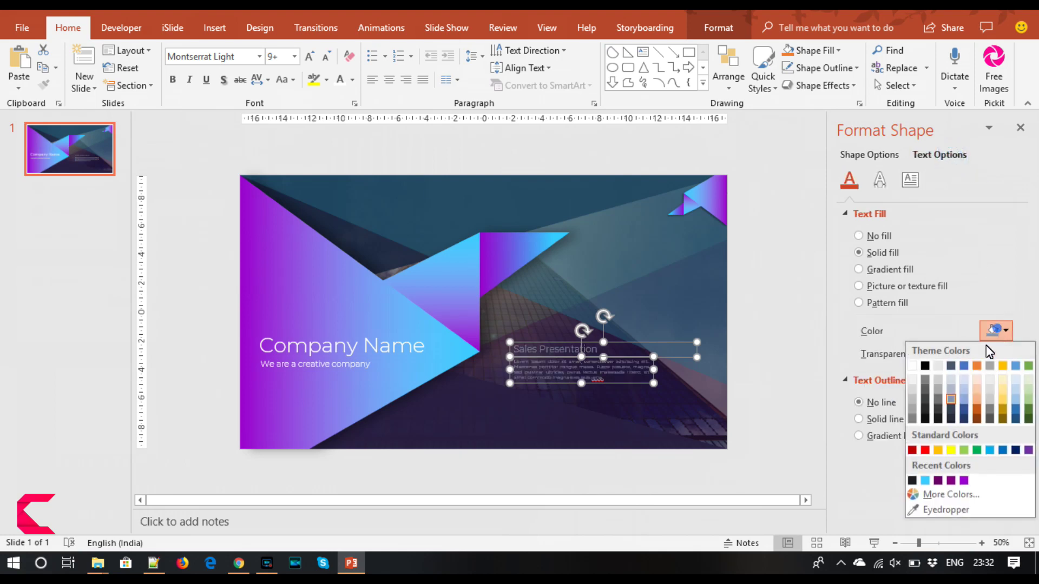
left_click(950, 396)
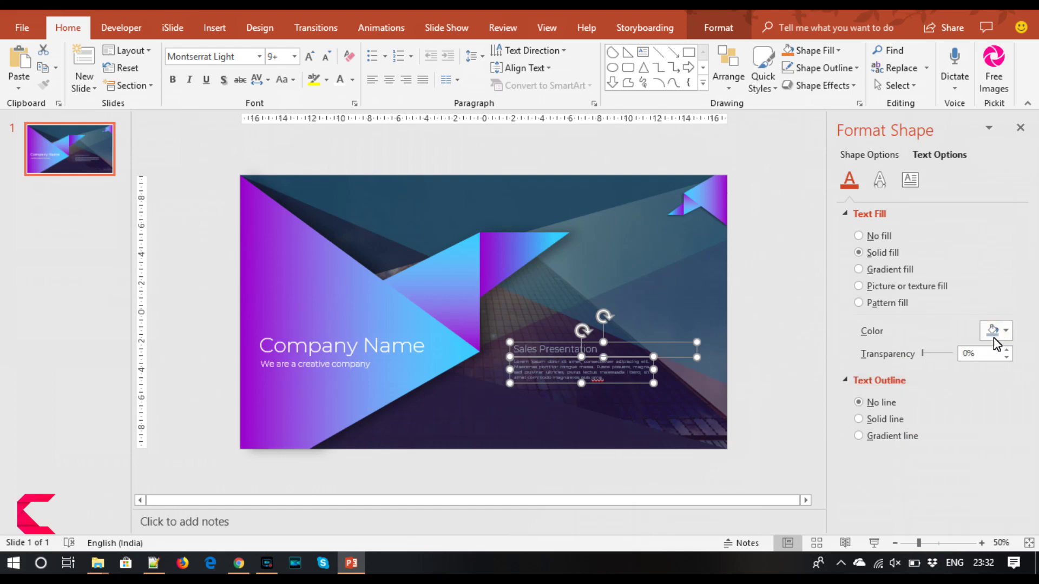
left_click(1000, 330)
left_click(949, 383)
left_click(758, 374)
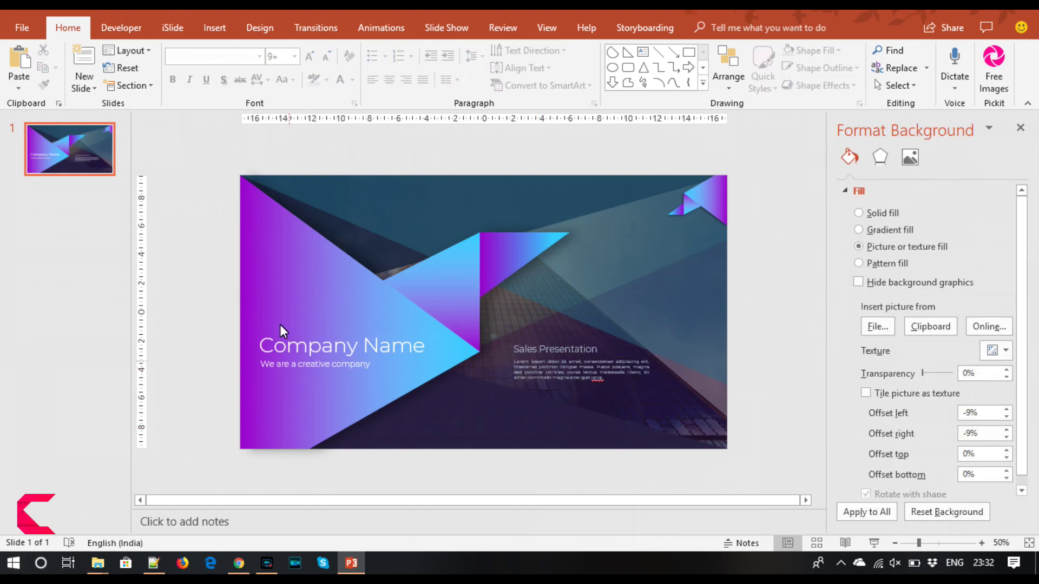
left_click(275, 343)
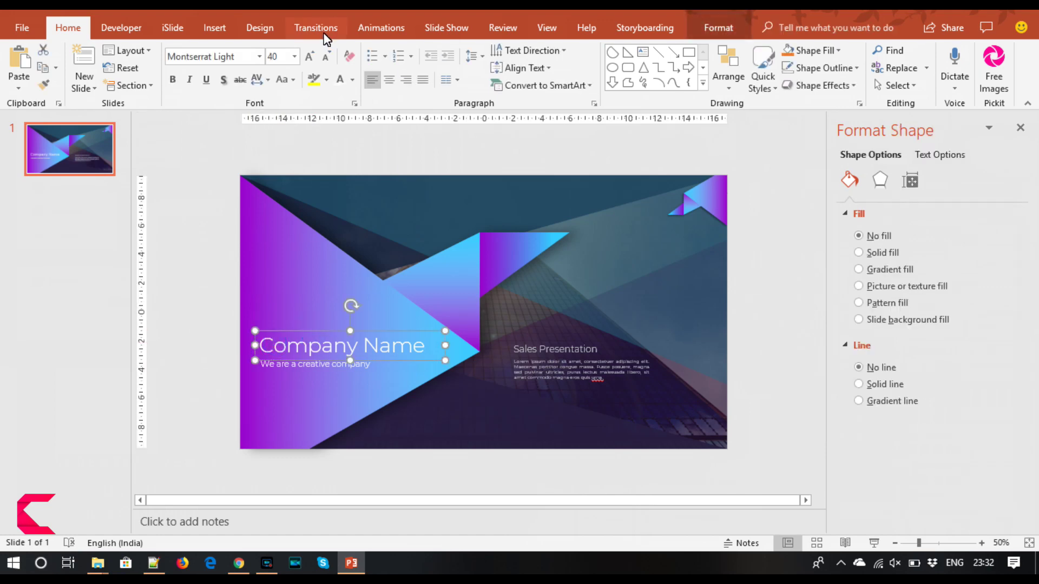
Step: Bump Company Name to 44 pt, widen its box to a single line, then open Shapes
left_click(309, 57)
left_click_drag(444, 361, 478, 361)
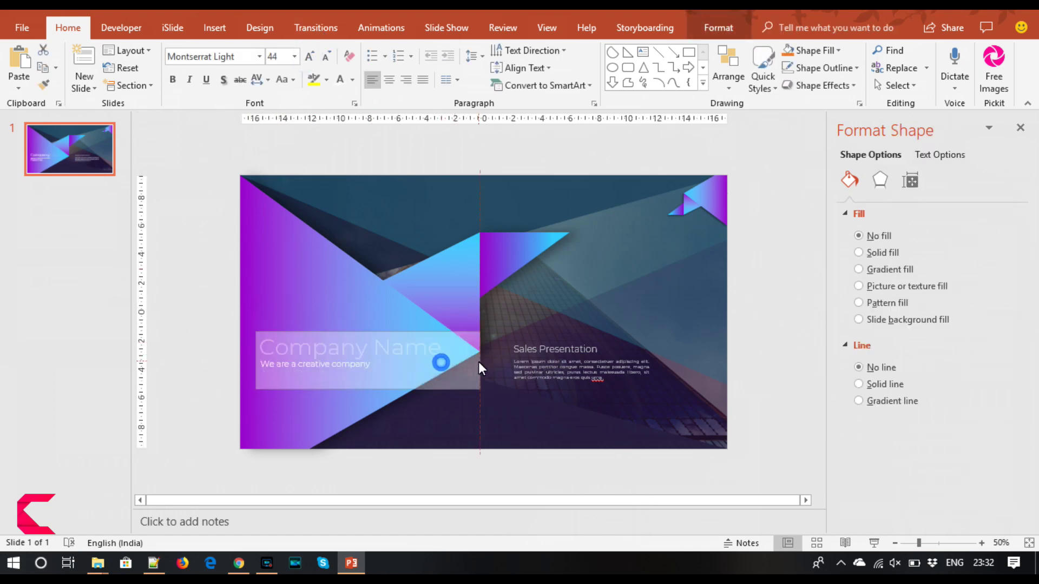
left_click_drag(400, 330, 398, 329)
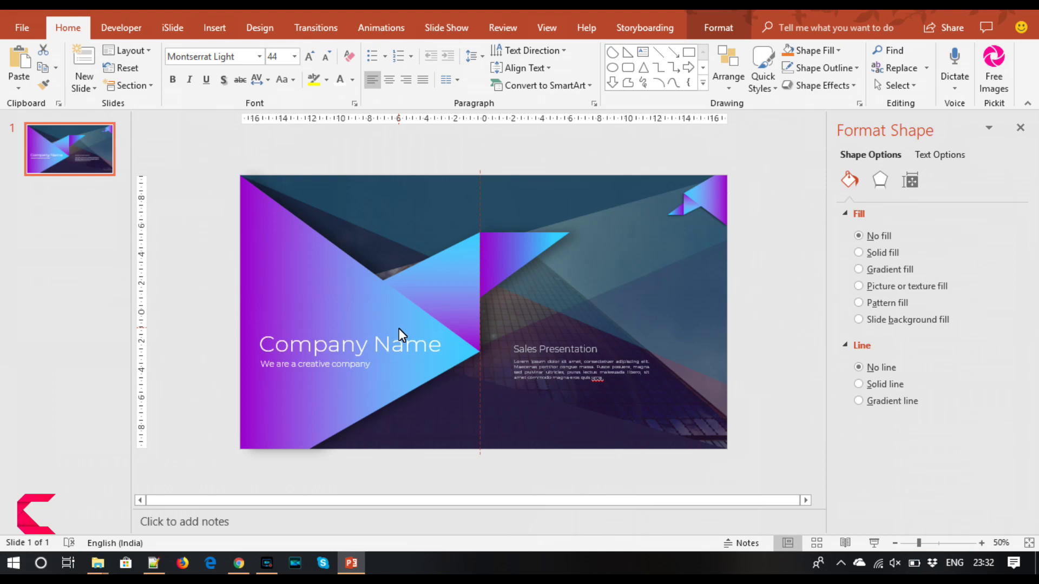
left_click(226, 328)
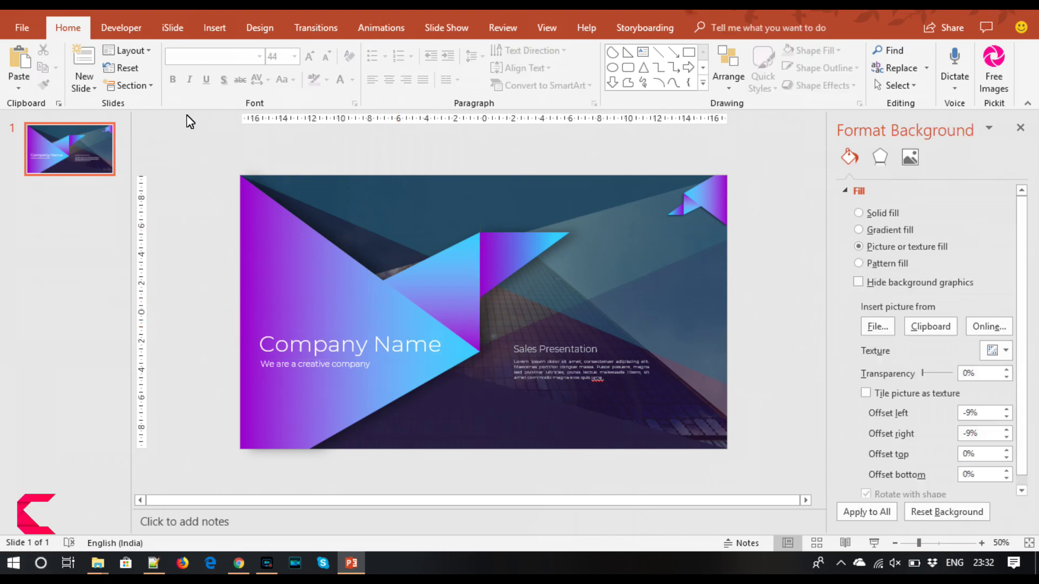
left_click(214, 28)
left_click(263, 93)
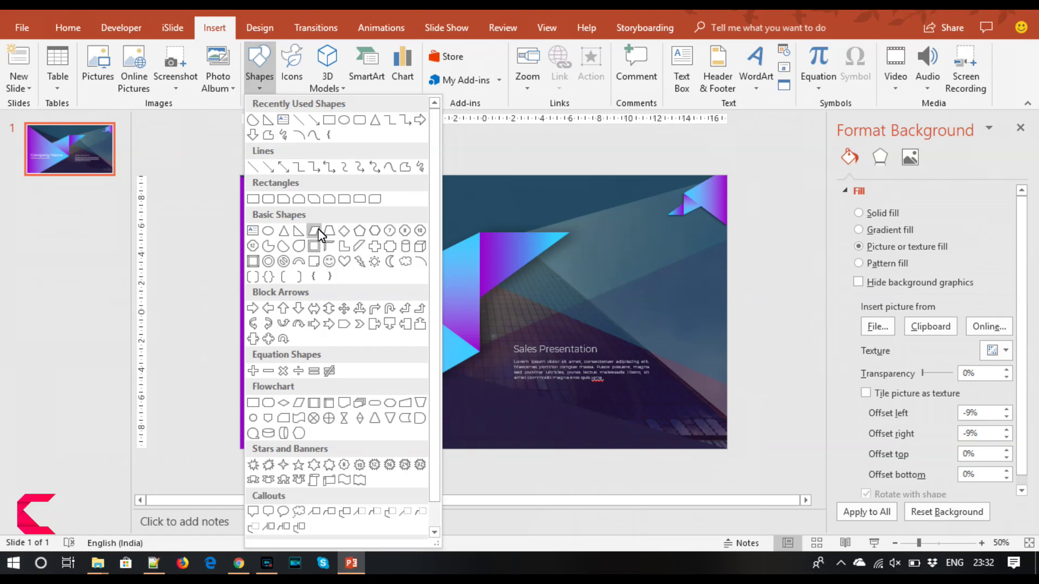
Step: Draw a small white corner-frame shape above Company Name
left_click(326, 247)
left_click(261, 303)
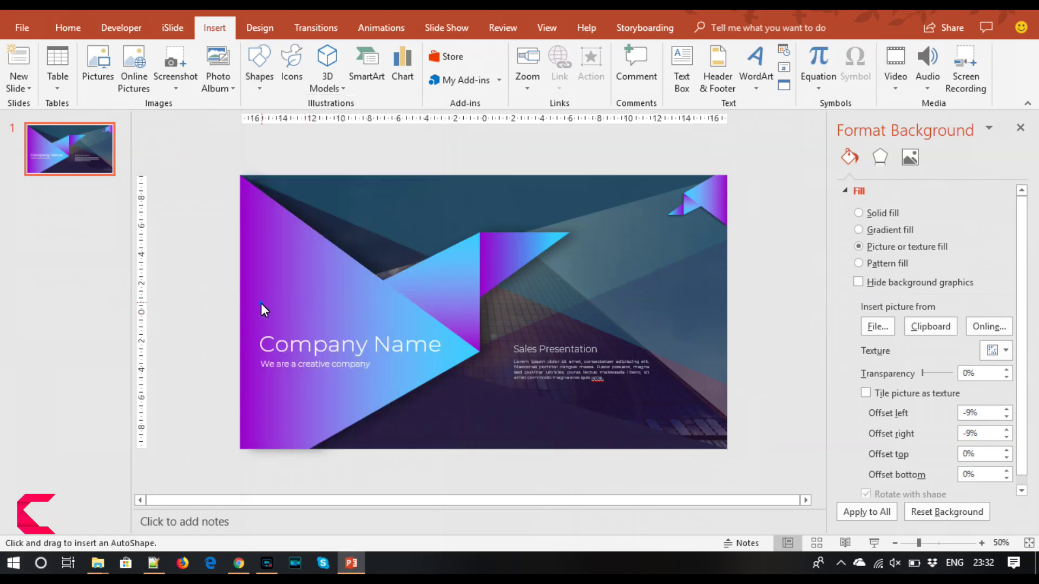
left_click_drag(281, 323, 284, 325)
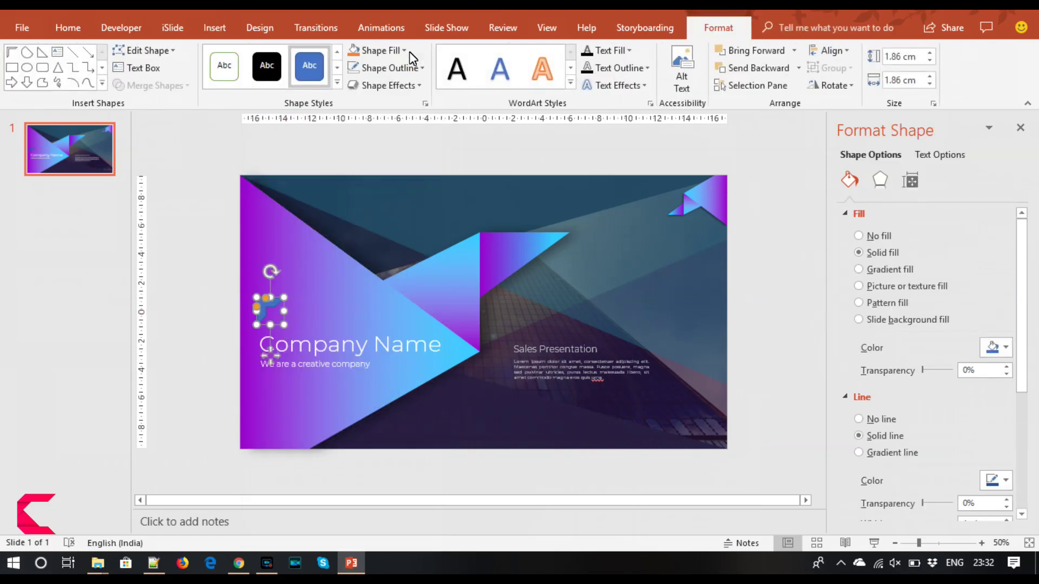
left_click(399, 50)
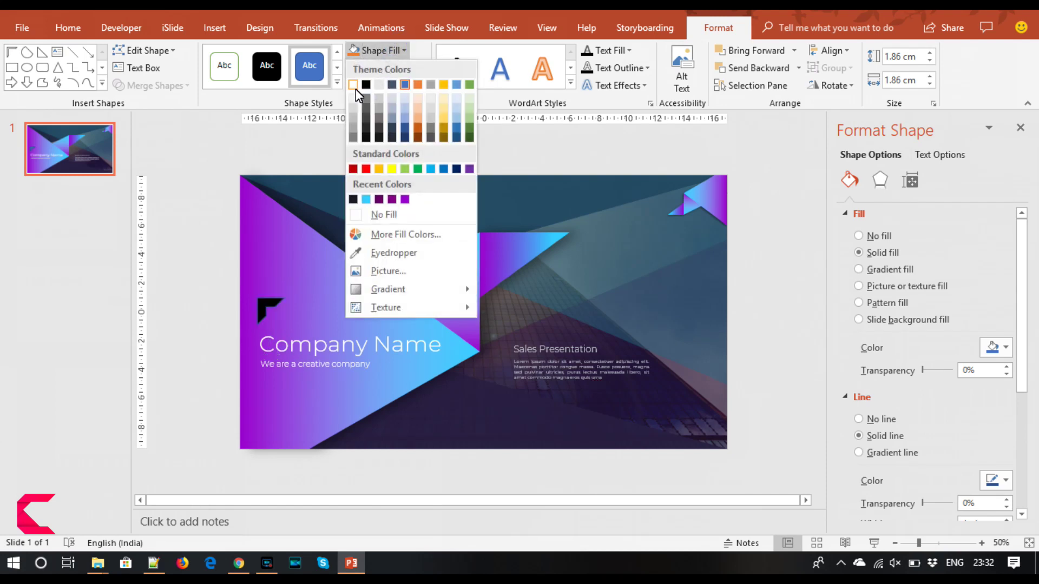
left_click(355, 85)
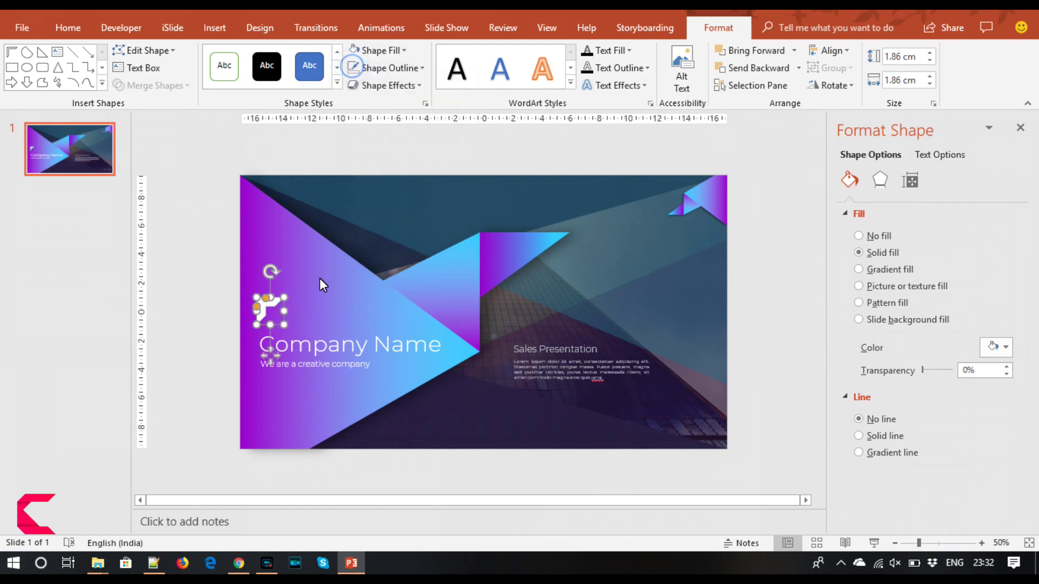
Step: Copy the corner shape and shrink the copy to 1.35 cm inside it
left_click_drag(260, 305, 256, 304)
left_click_drag(288, 304, 281, 310)
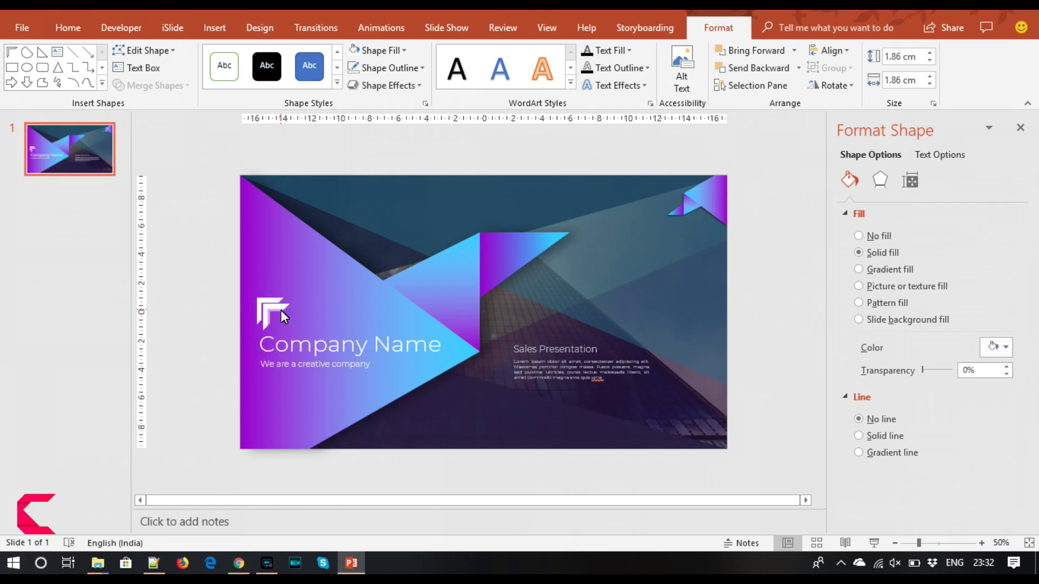
left_click(271, 356)
Step: Select both logo parts and move them together just above Company Name
left_click(270, 357)
left_click(227, 357)
left_click_drag(227, 362, 309, 271)
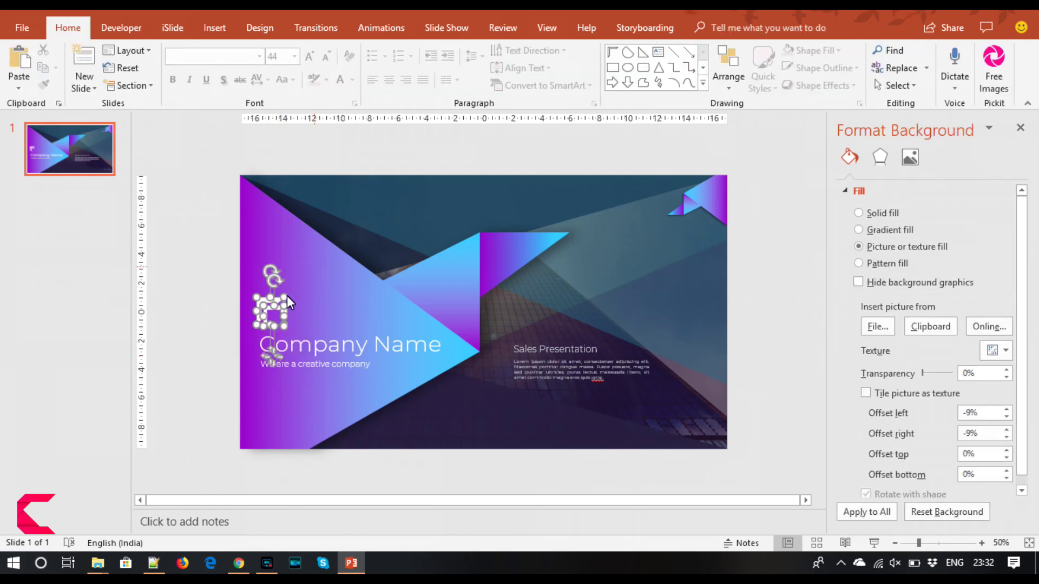
mouse_move(272, 315)
left_mouse_down()
mouse_move(284, 321)
mouse_move(276, 312)
left_mouse_up()
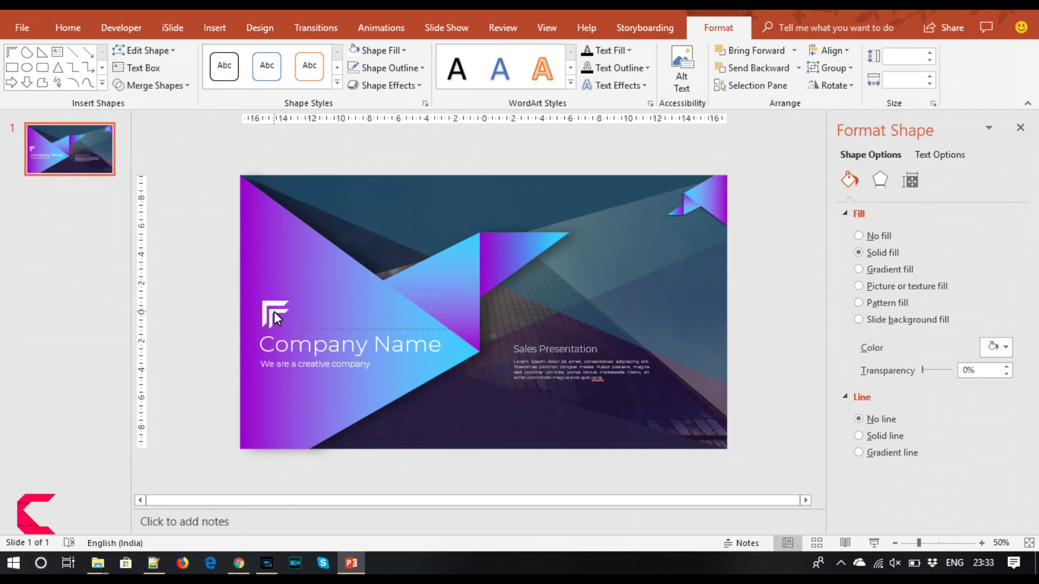
left_click(211, 331)
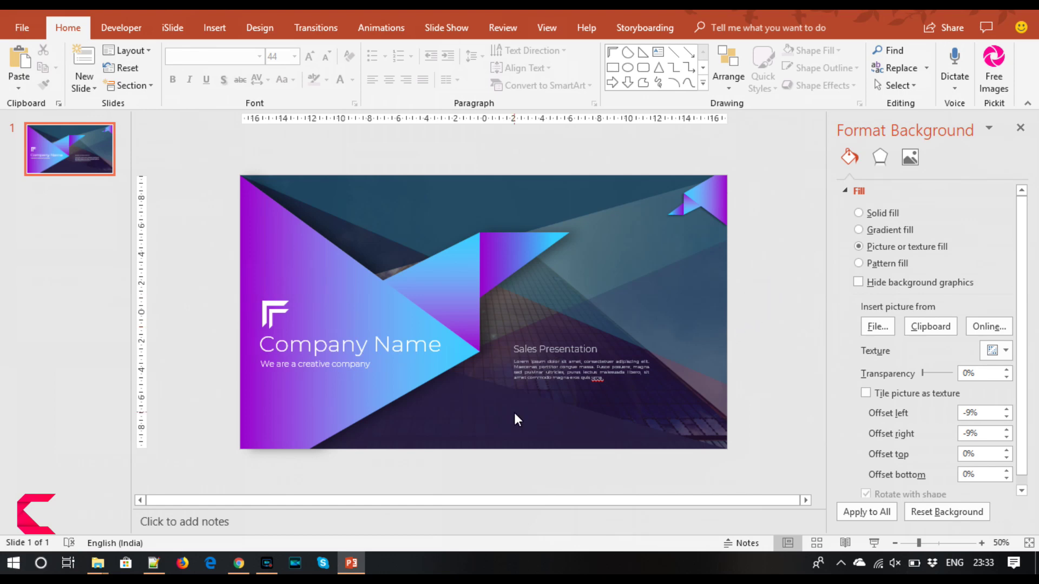
left_click(210, 28)
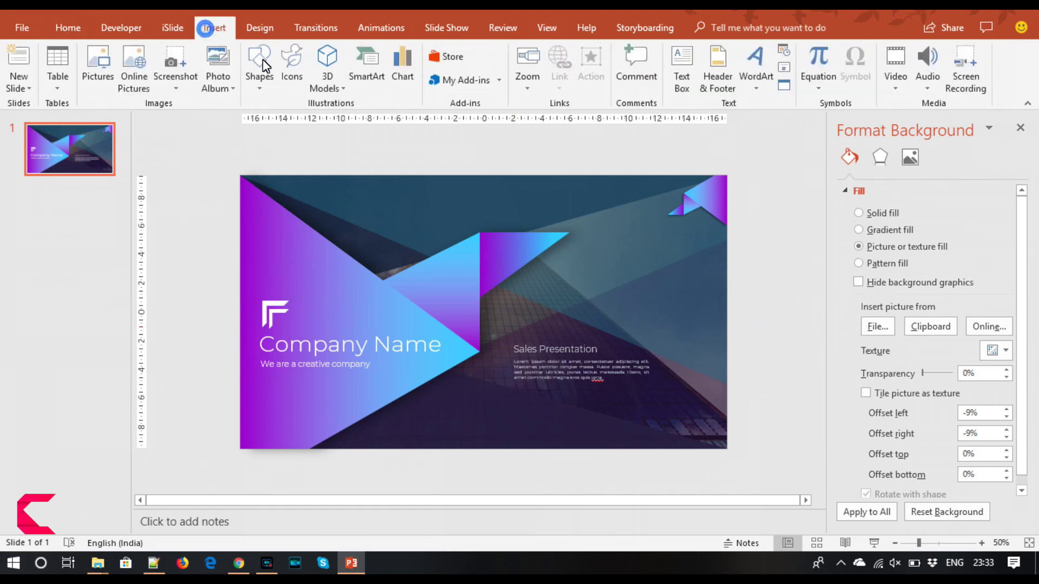
Step: Draw a text box at the slide's bottom right for 2018 and set its font to Agency FB
left_click(682, 68)
left_click_drag(580, 406, 722, 448)
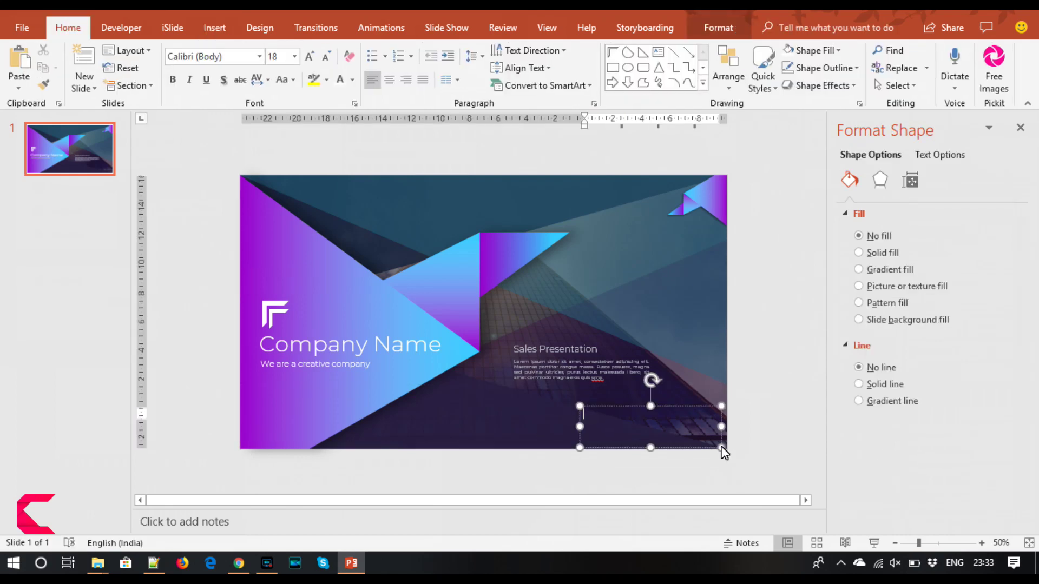
key("ctrl+a")
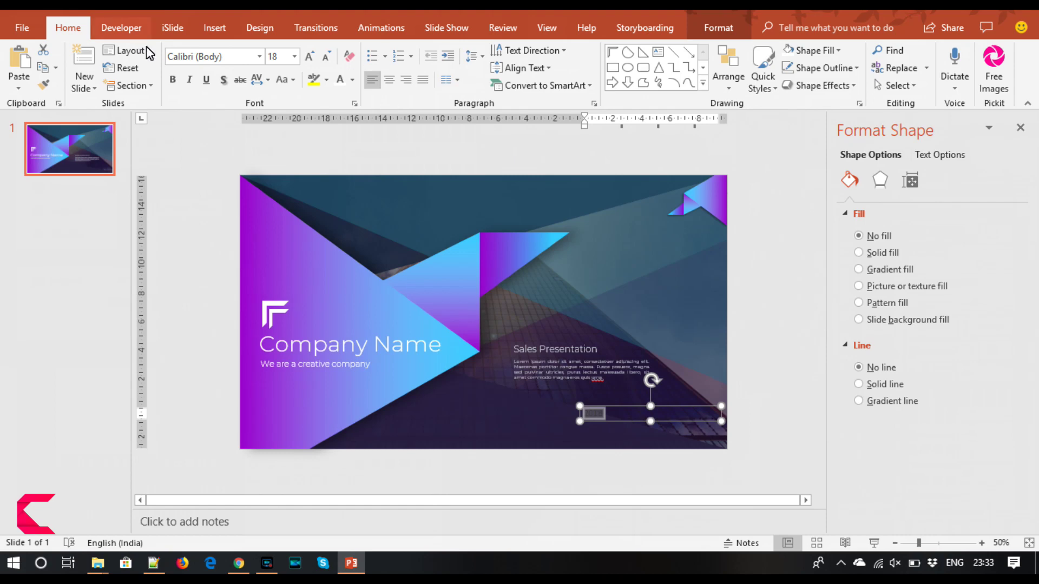
left_click(233, 56)
type("Agency FB")
key("Return")
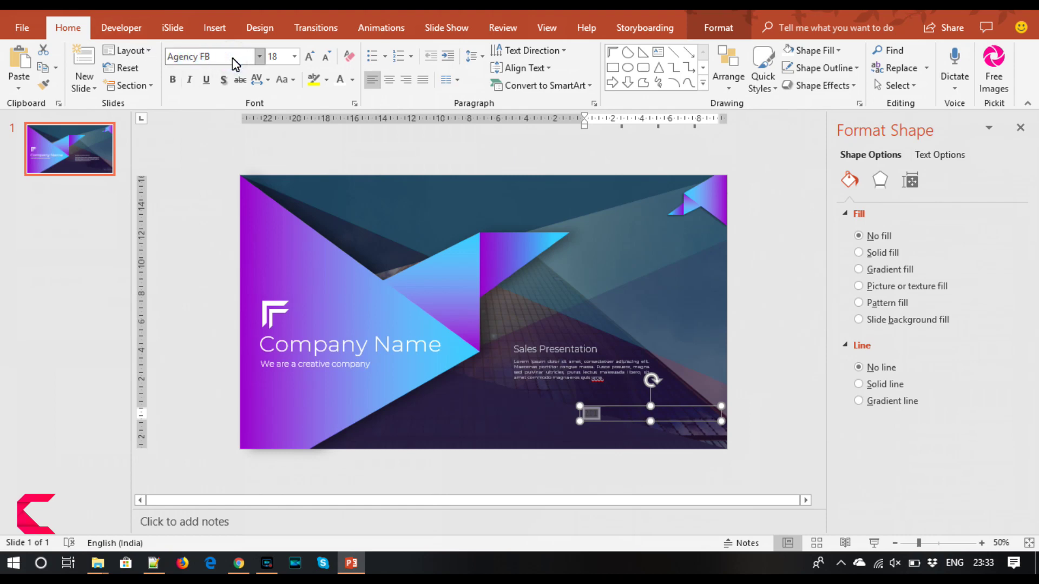
Step: Make the 2018 text bold at 80 pt and right-aligned
left_click(309, 56)
left_click(310, 56)
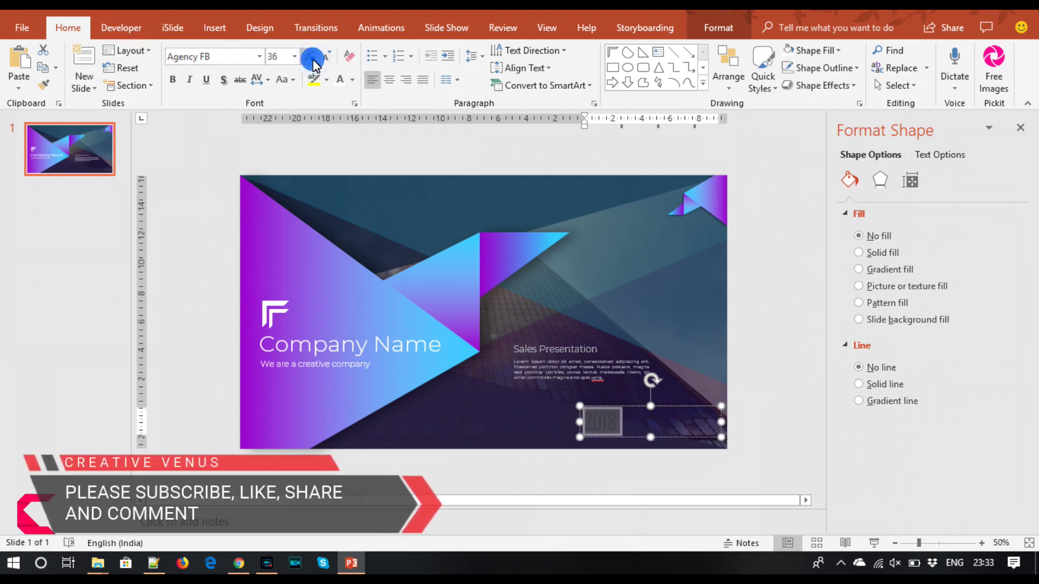
left_click(309, 56)
left_click(173, 81)
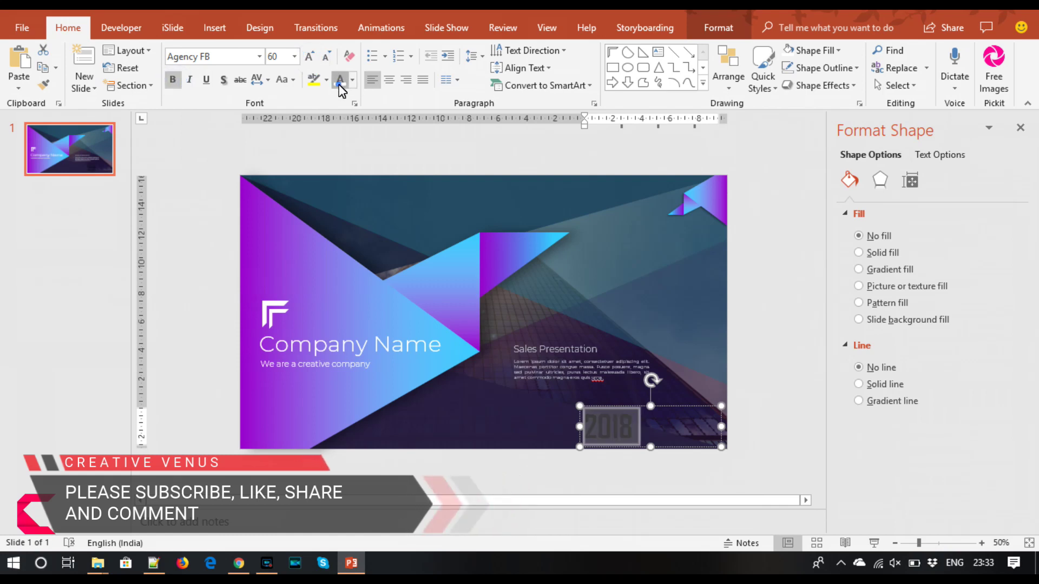
left_click(311, 56)
left_click(311, 56)
left_click(311, 57)
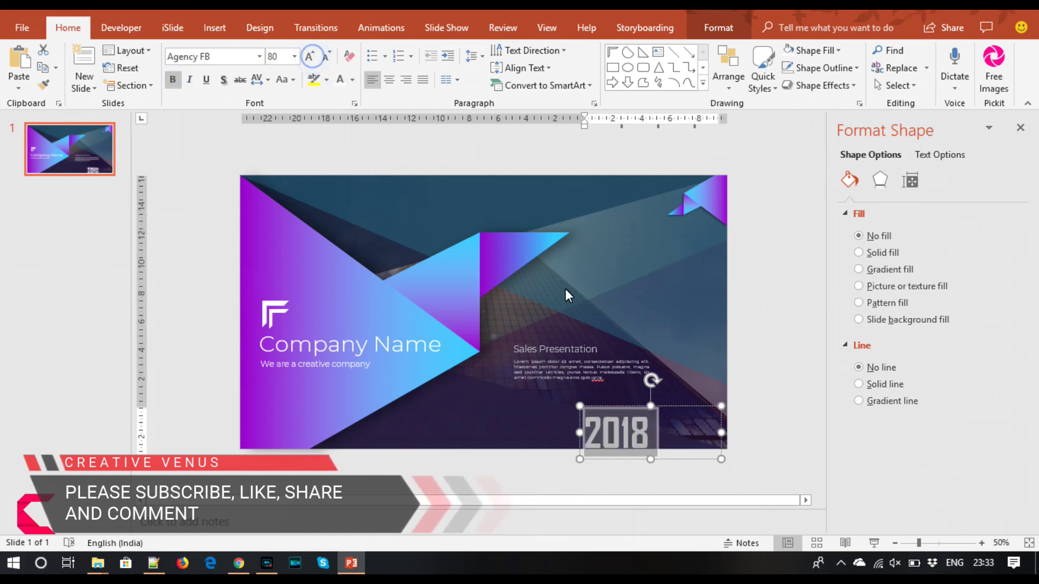
left_click(406, 80)
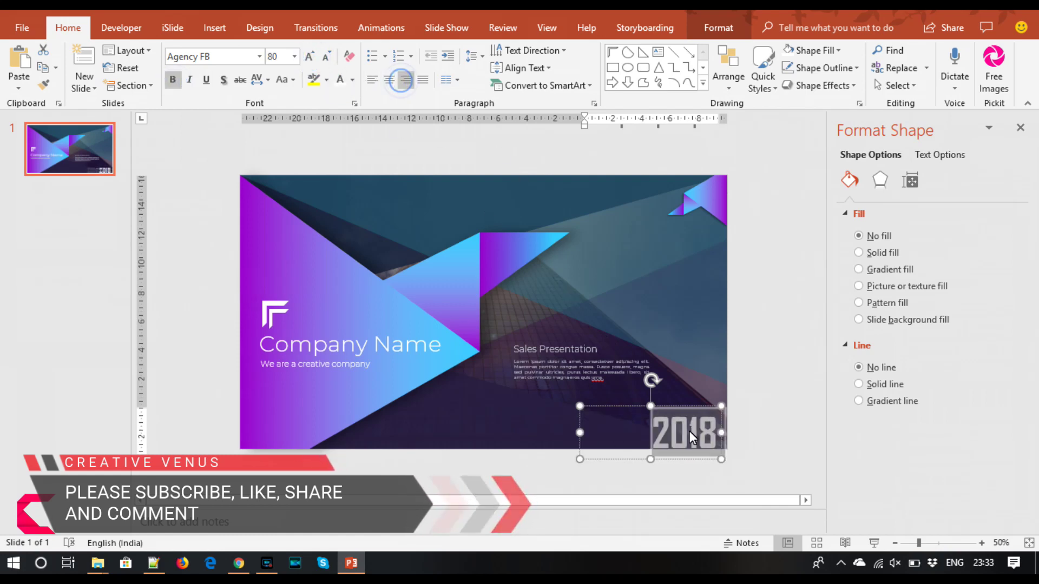
left_click(673, 403)
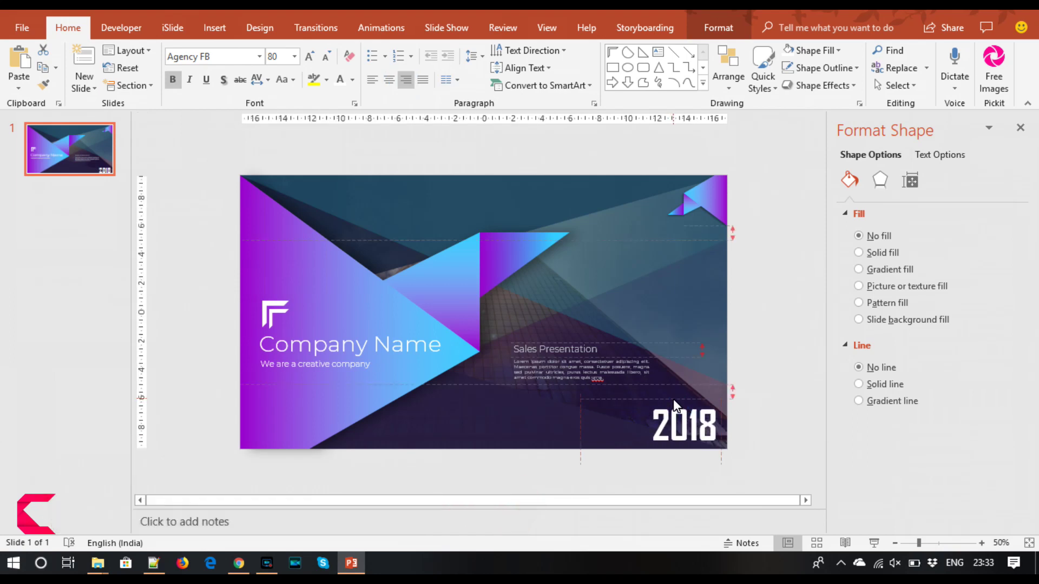
Step: Fade the 2018 text fill to 63% transparency
left_click(673, 398)
left_click(938, 155)
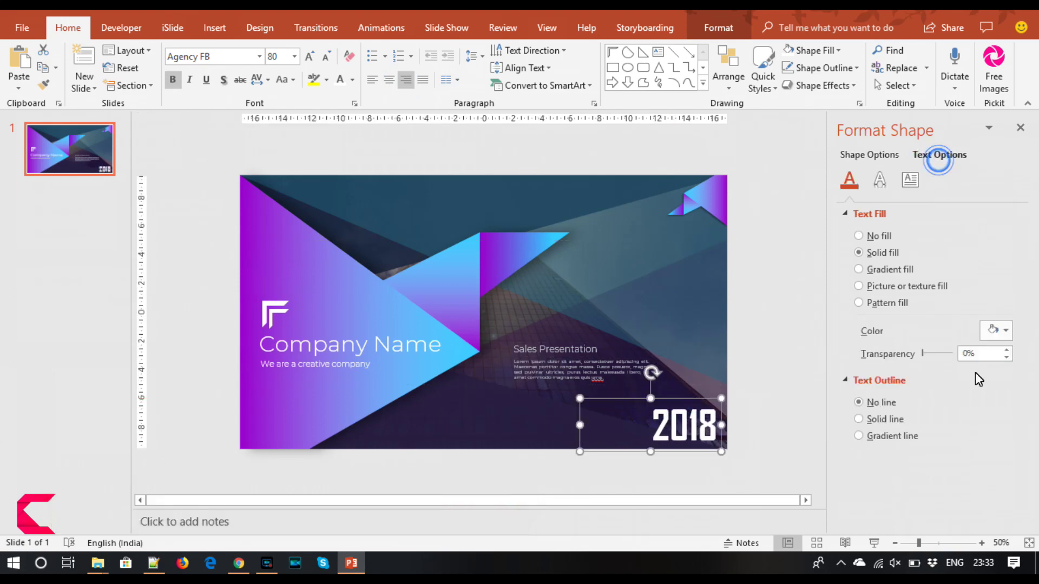
left_click_drag(925, 355, 941, 360)
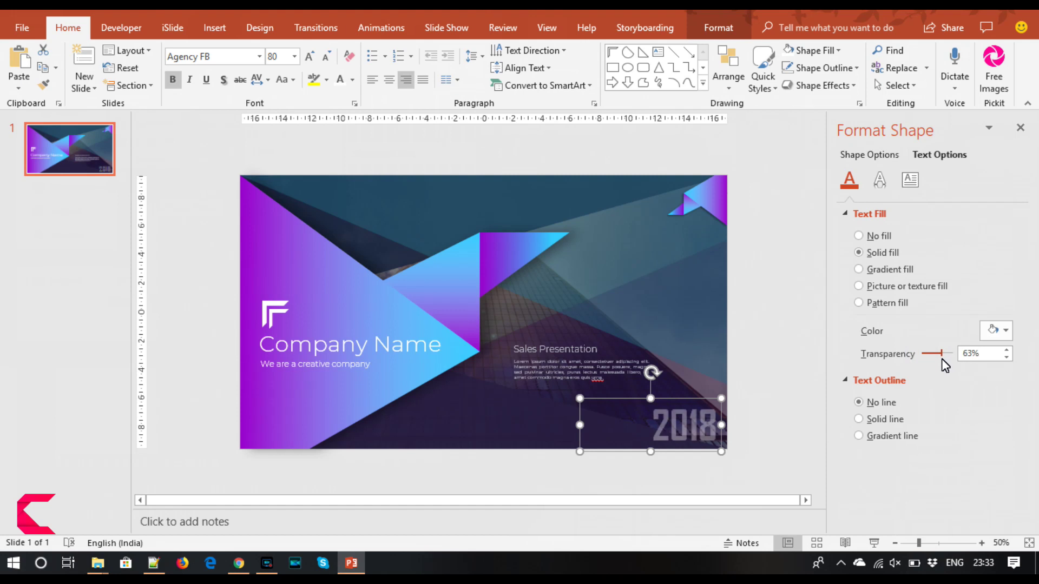
left_click(733, 372)
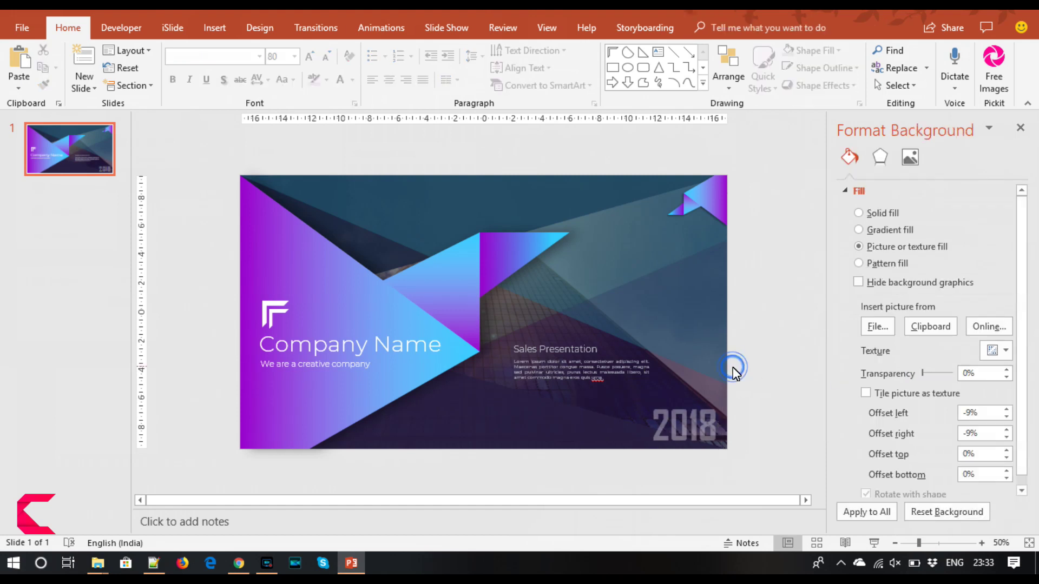